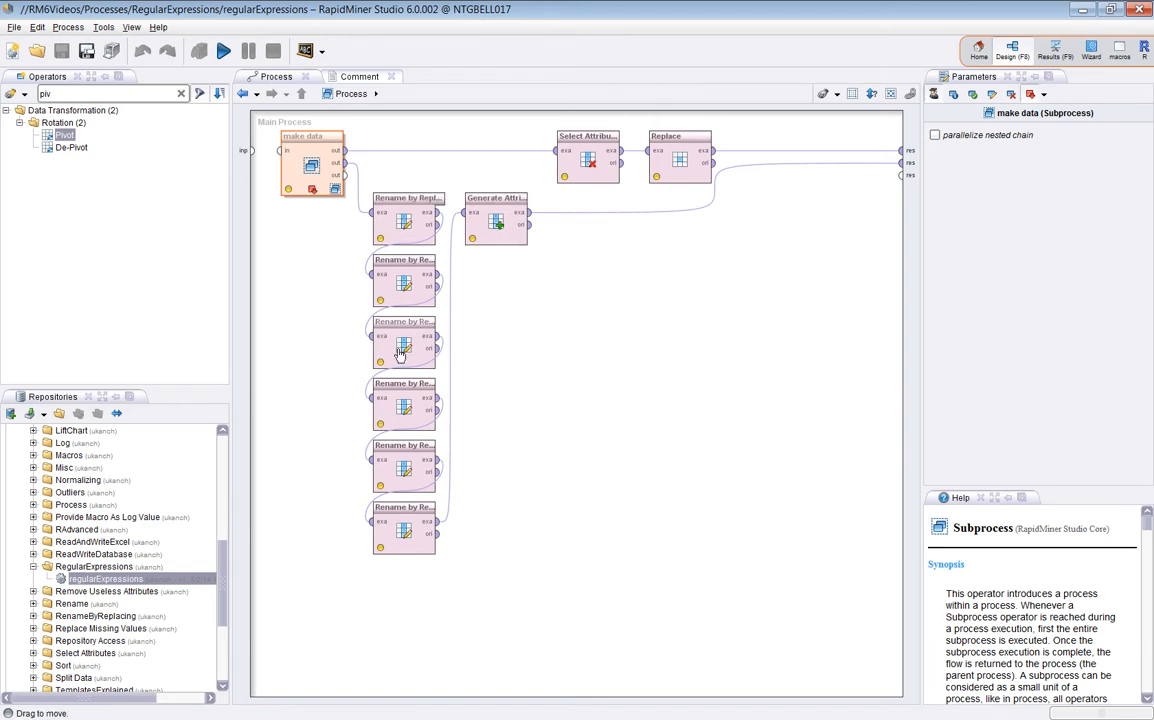
Review the Generate Attributes, Select Attributes and Replace parameters, then run the process with F11
left_click(502, 221)
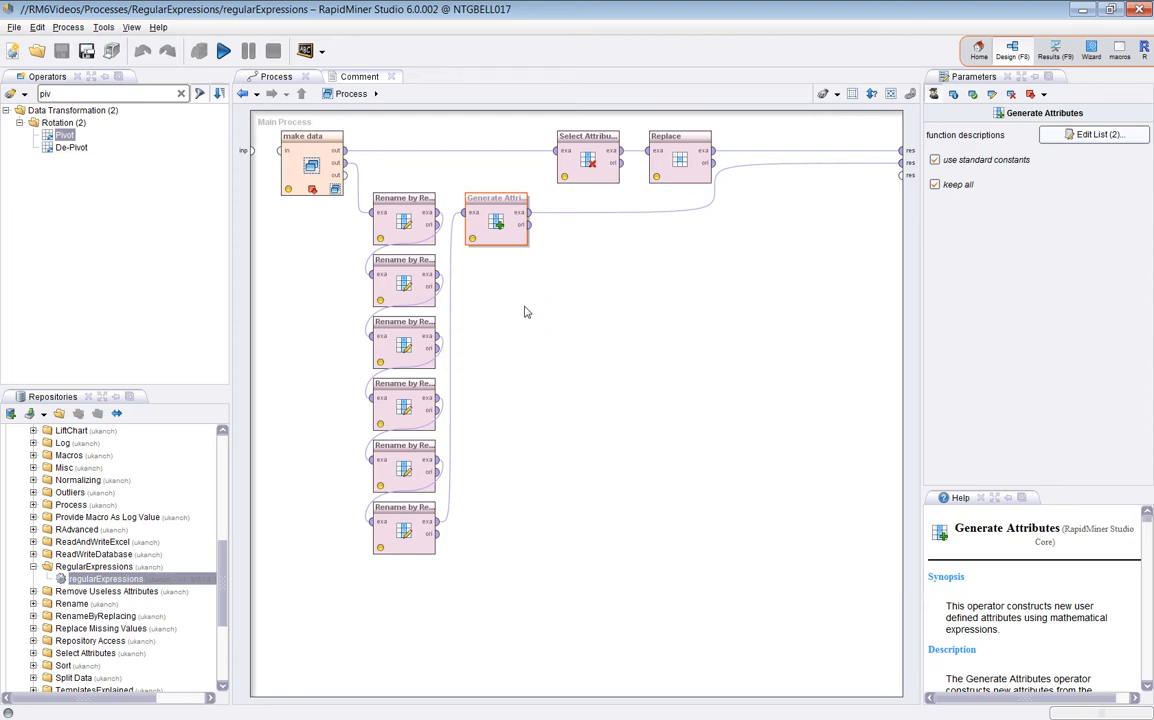
left_click(588, 155)
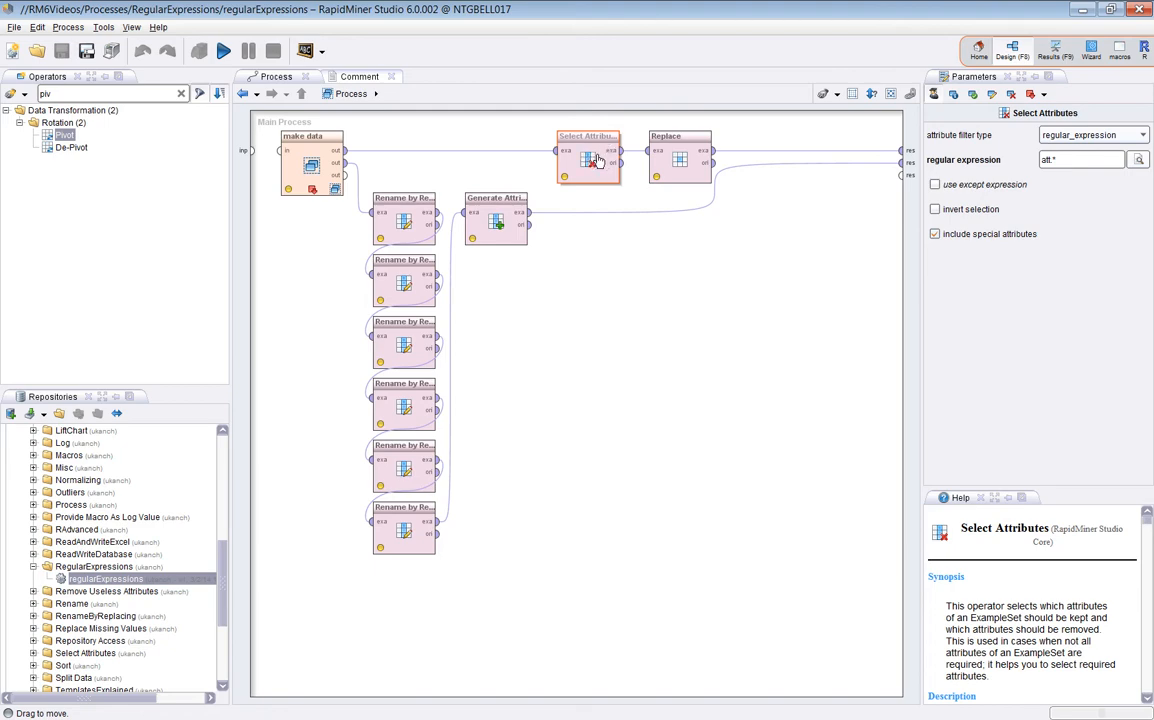
left_click(680, 151)
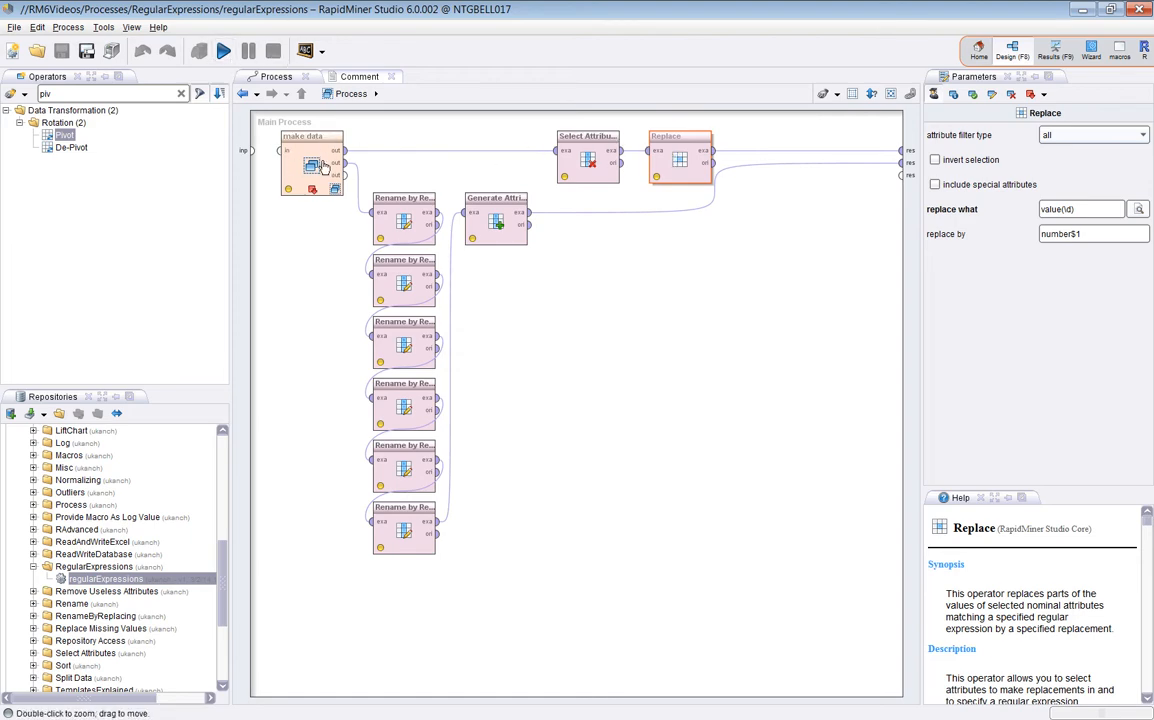
key("F11")
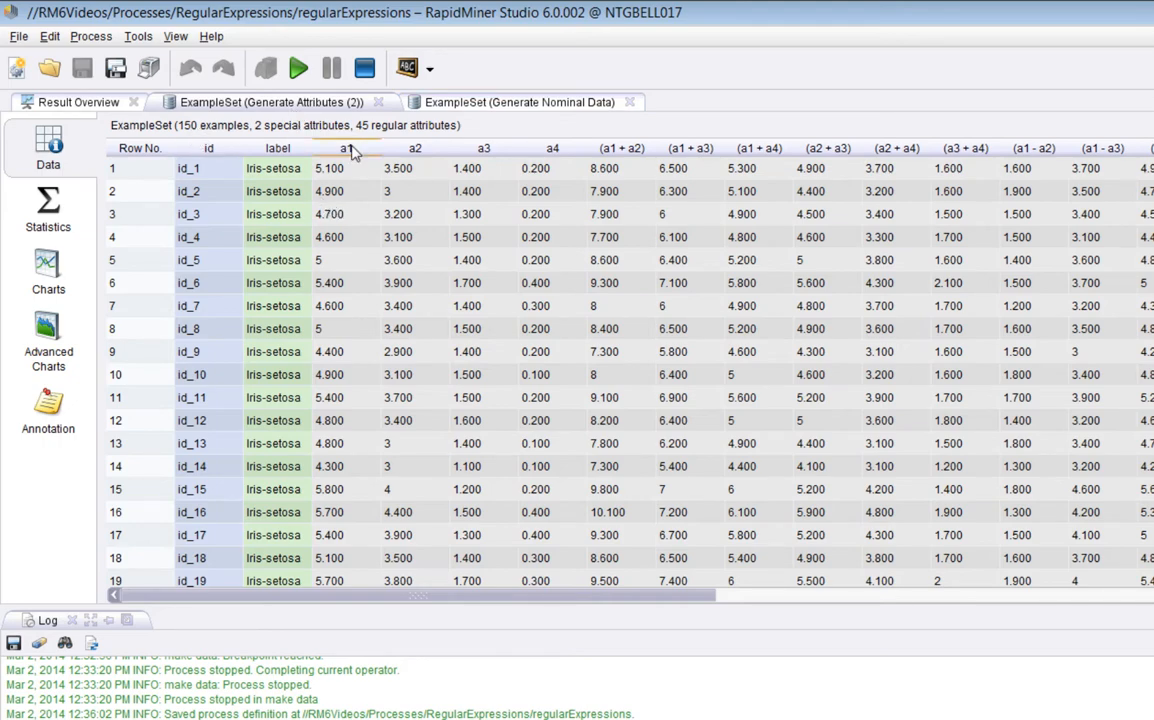
Select label-to-a4 values for rows 1–7, then scroll right to the generated (a1 + a2) columns
left_click(281, 177)
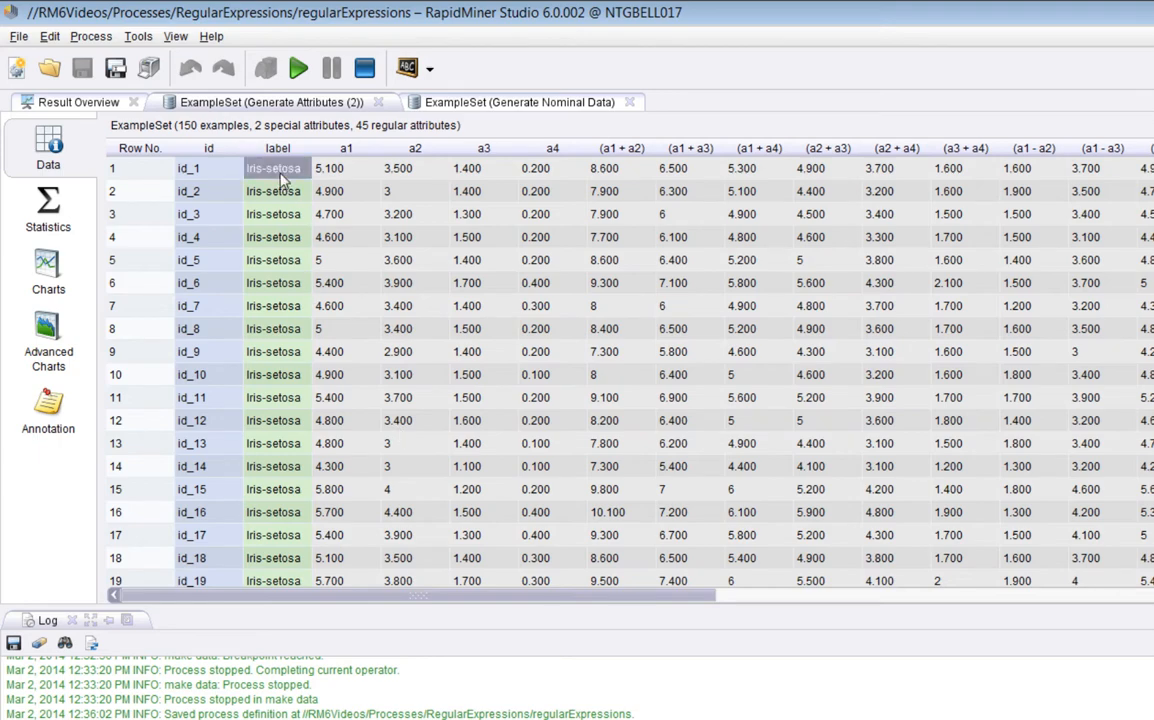
left_click_drag(281, 177, 545, 311)
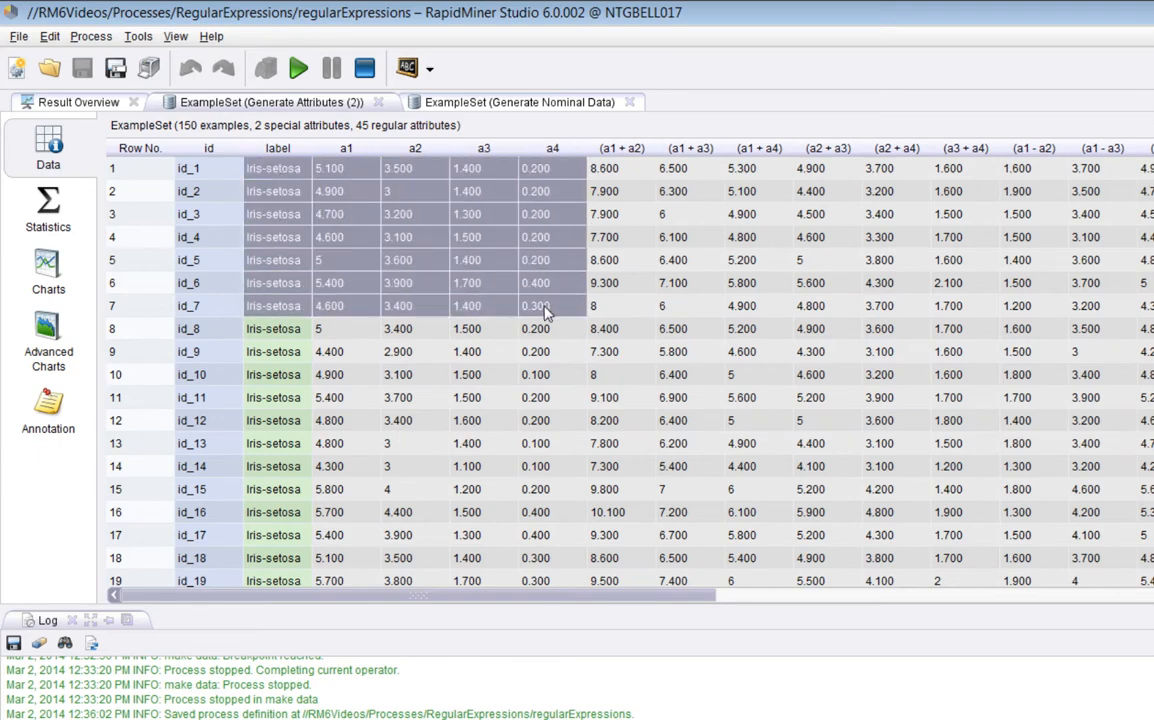
left_click(604, 168)
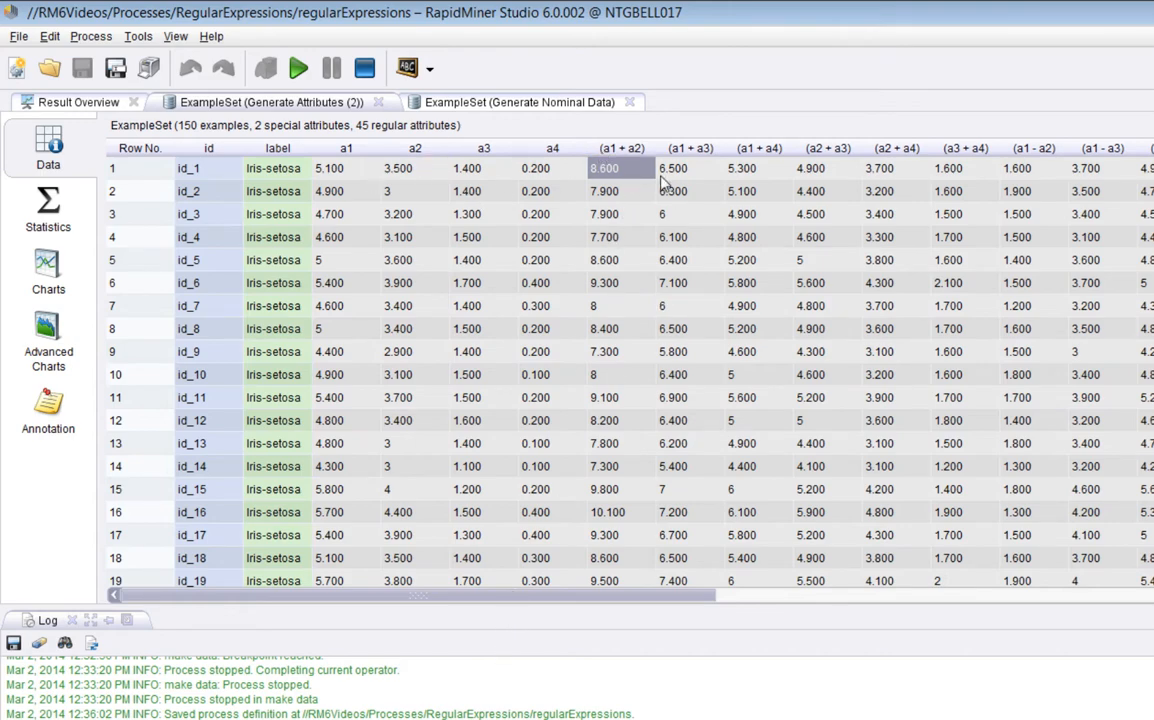
left_click_drag(538, 596, 1153, 600)
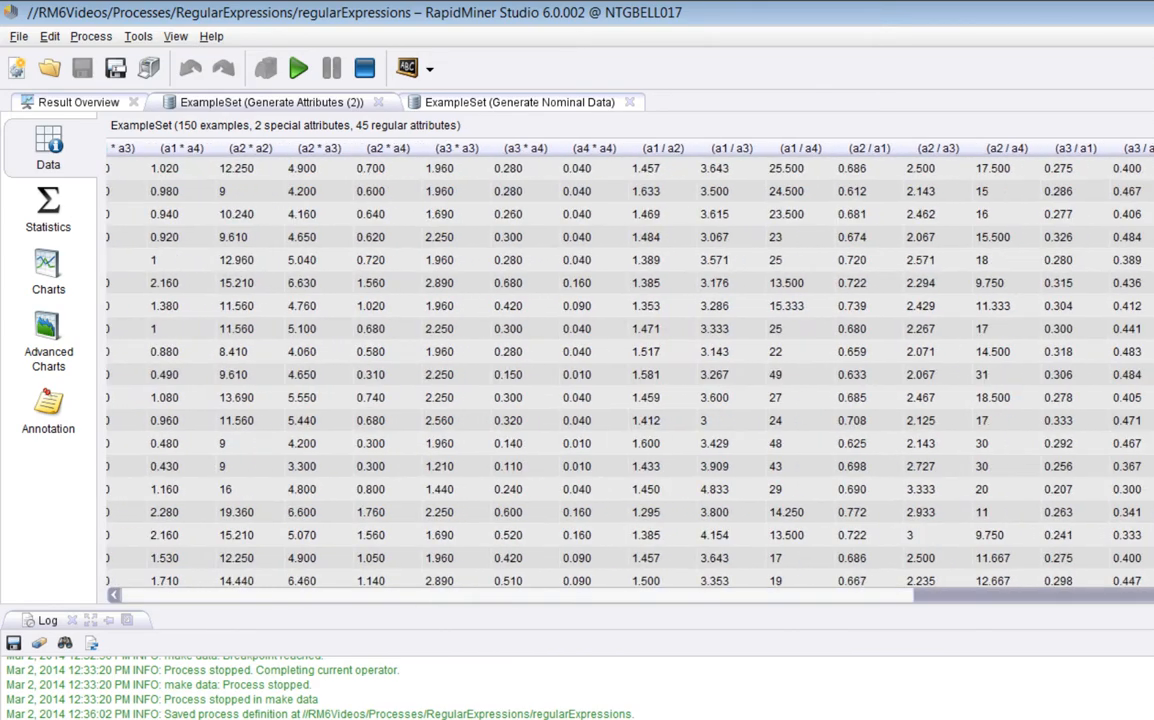
Move the a1_to_a4 column to position 3, then drag it to sit directly after a4
right_click(1114, 170)
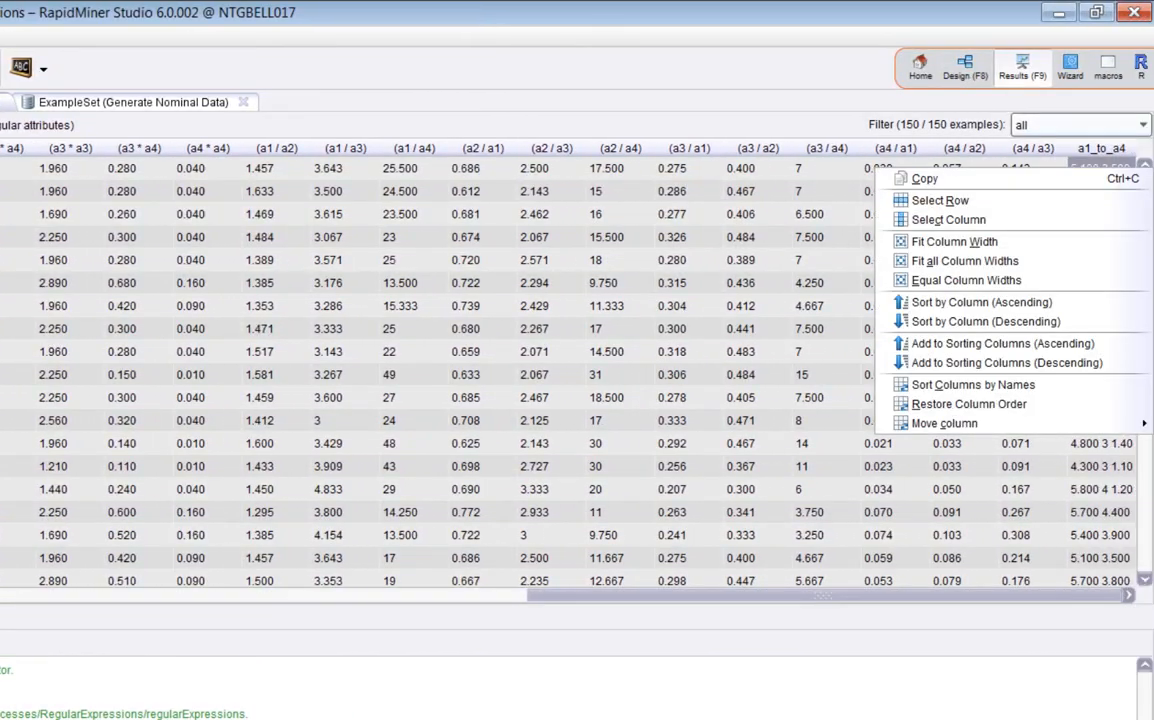
mouse_move(1077, 422)
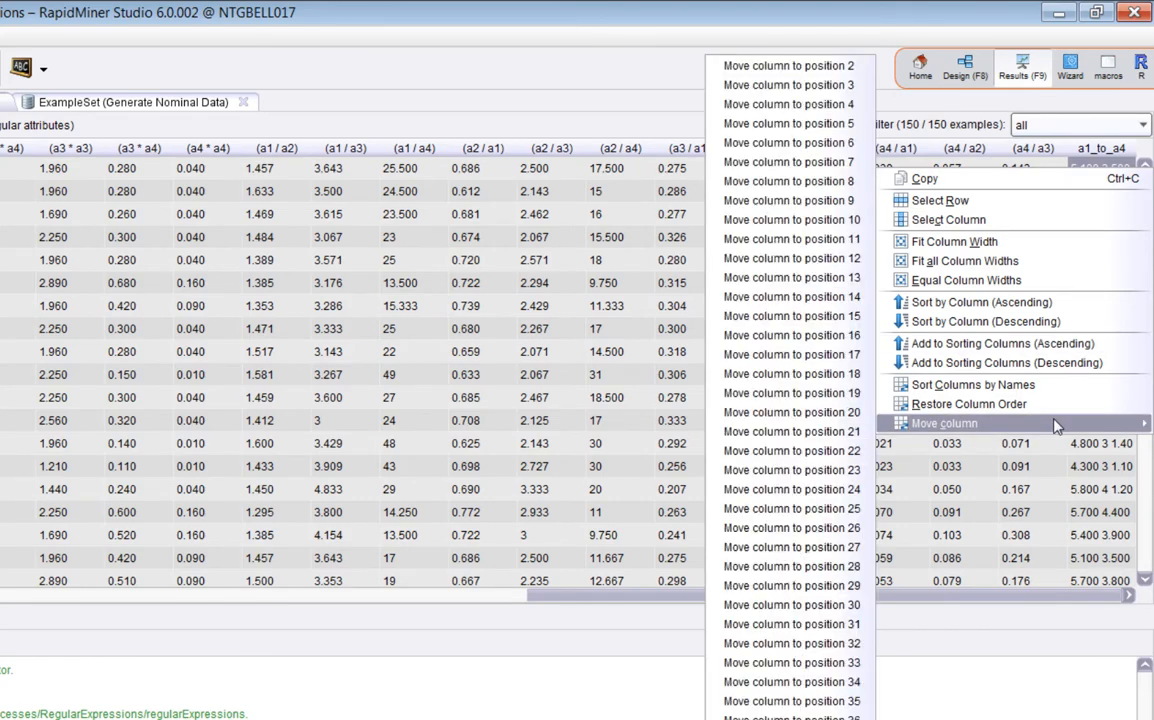
left_click(782, 85)
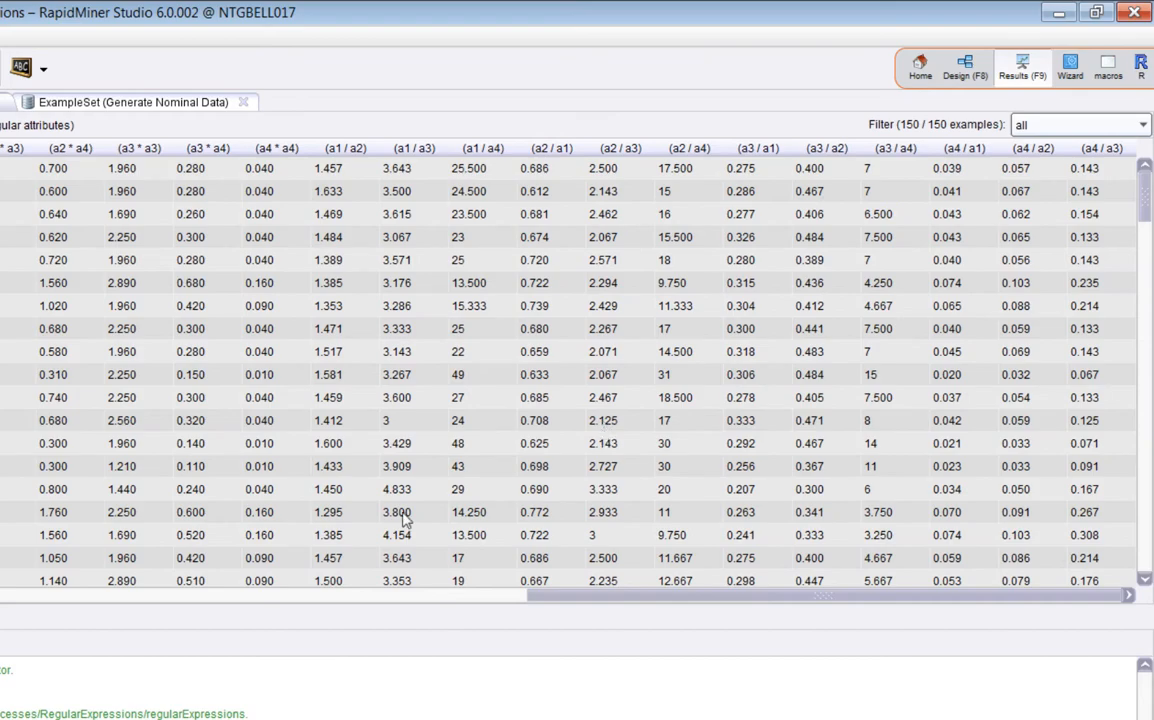
left_click_drag(548, 598, 102, 598)
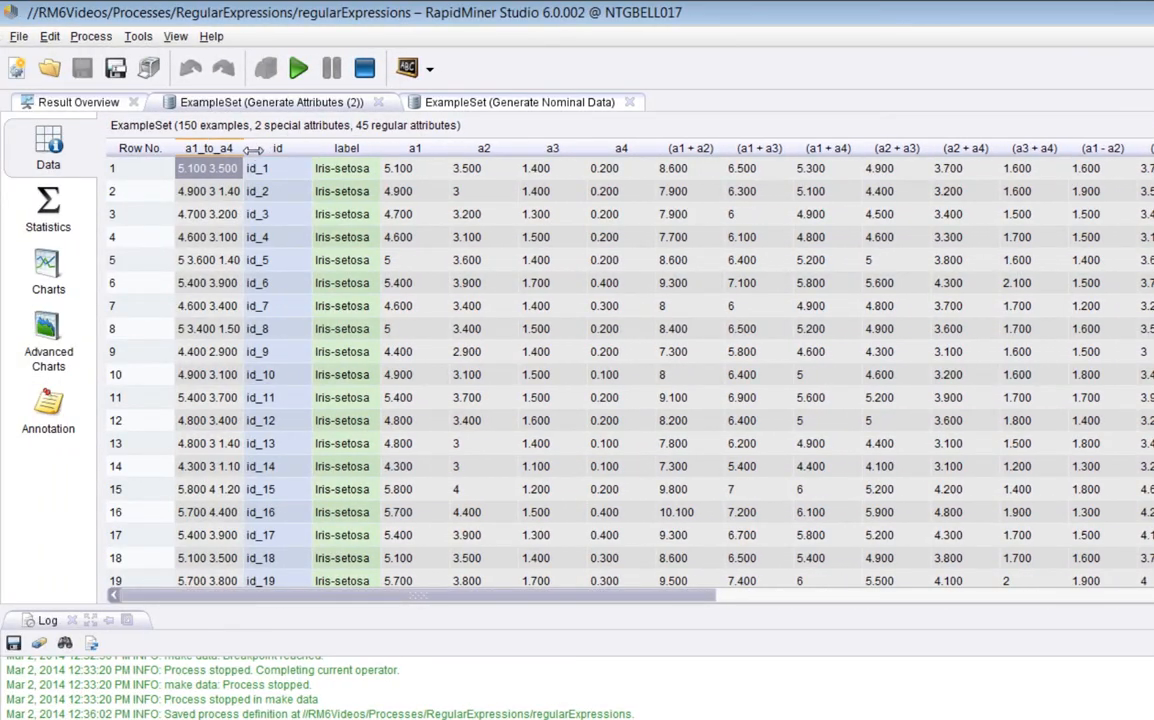
left_click_drag(208, 148, 860, 150)
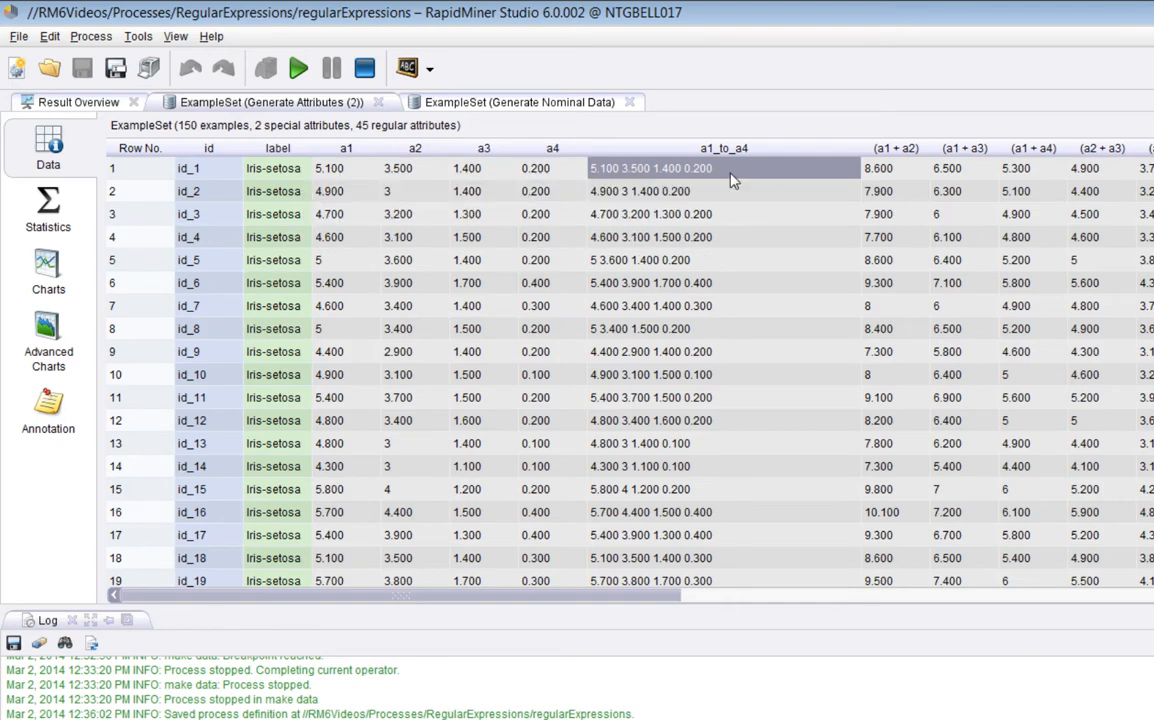
Check a1_to_a4 values in rows 2–4, then switch to the Generate Nominal Data result
left_click(629, 195)
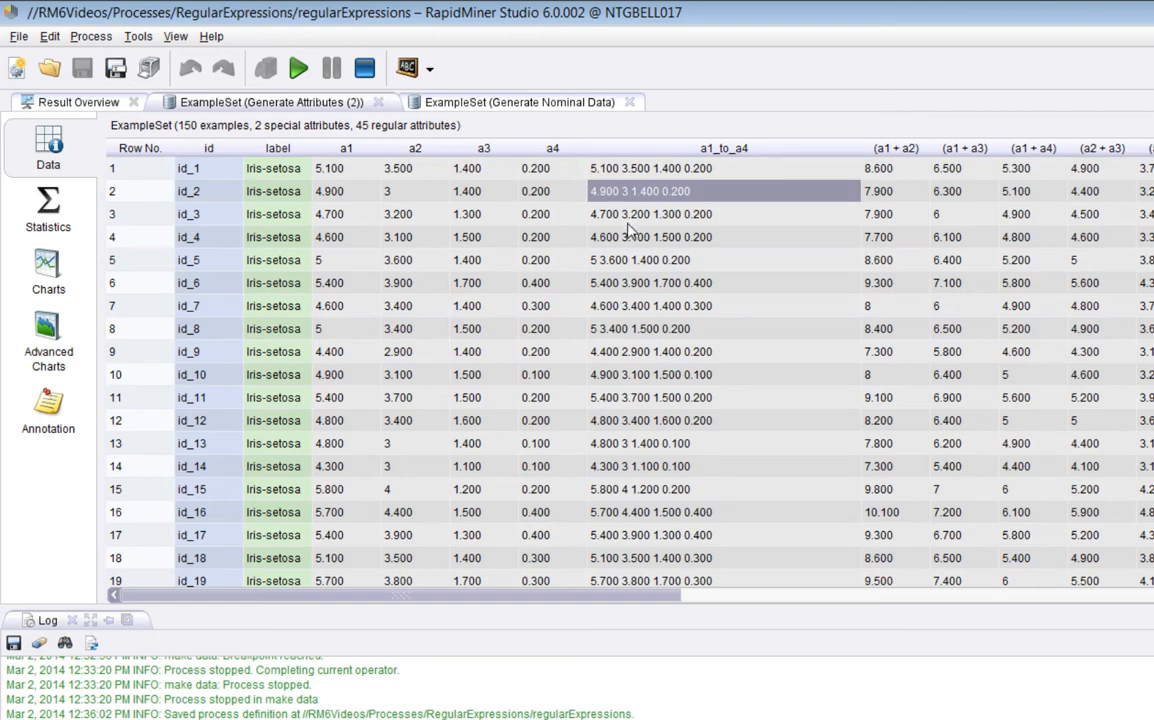
left_click(629, 214)
left_click(631, 240)
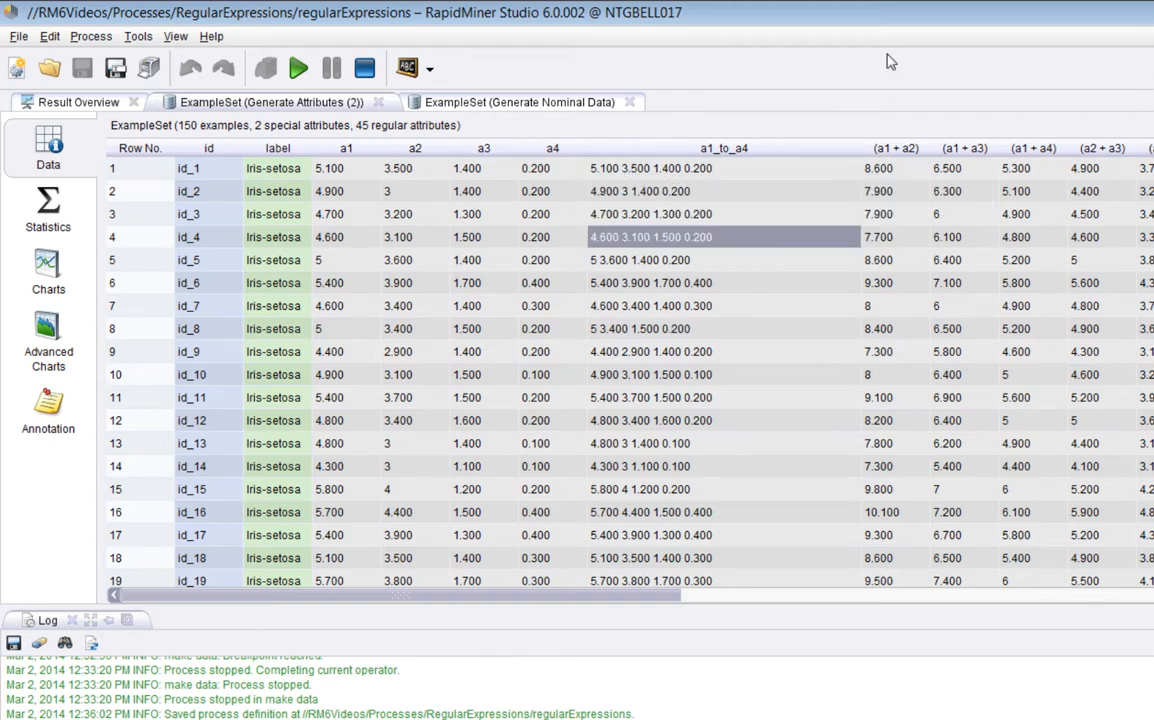
left_click(468, 98)
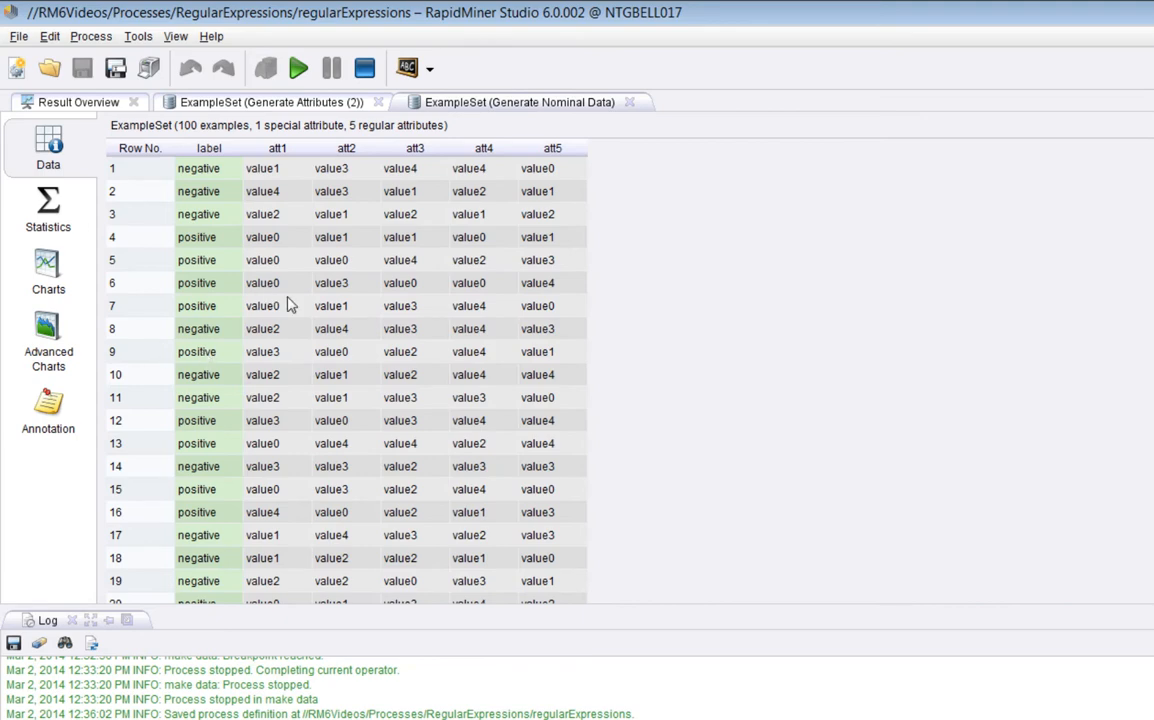
Back in Design, set Breakpoint After on the first Rename by Replacing operator
key("F8")
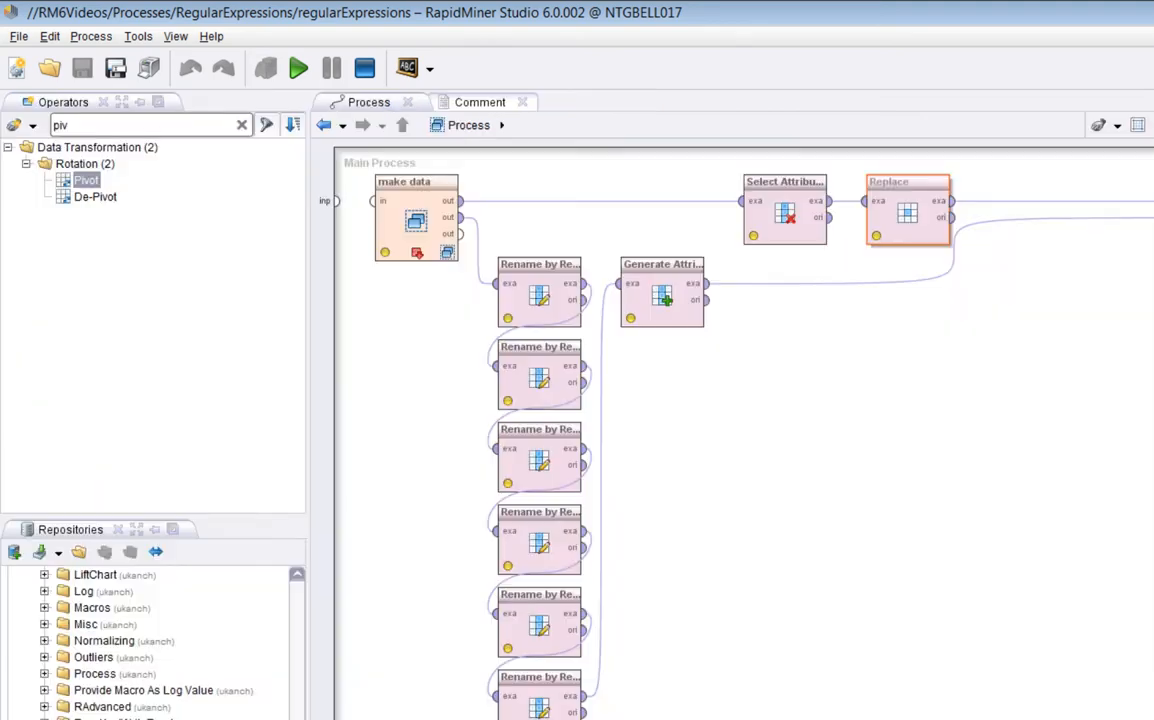
left_click(531, 292)
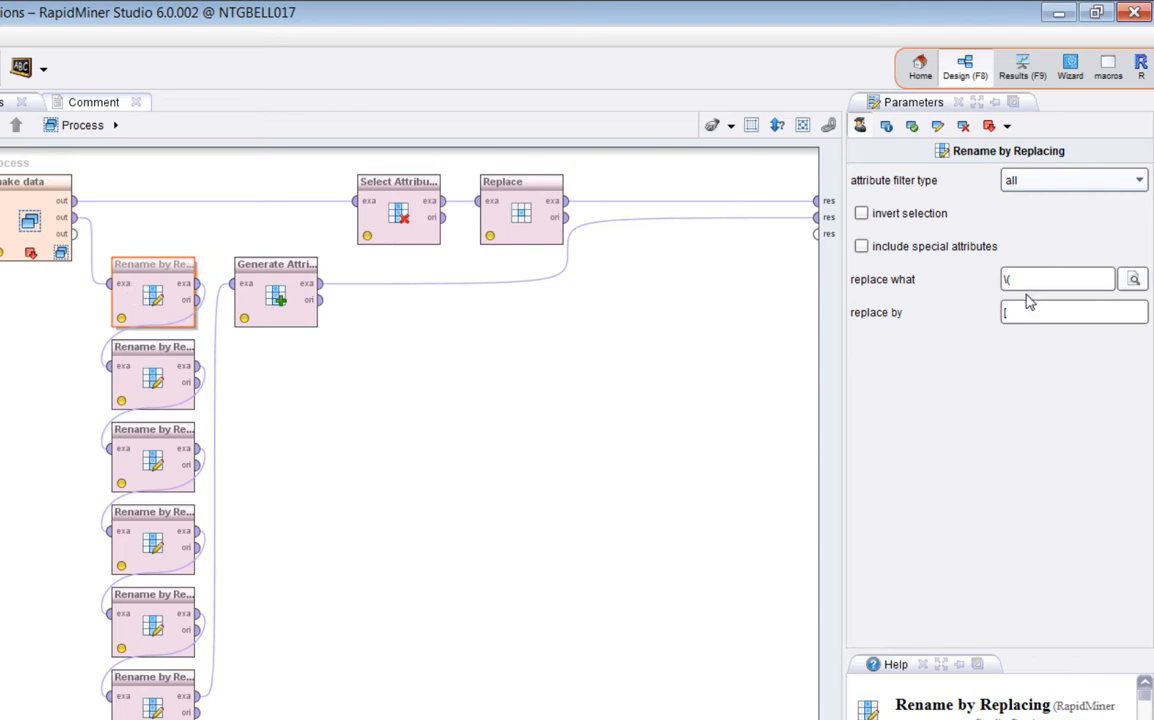
left_click(30, 220)
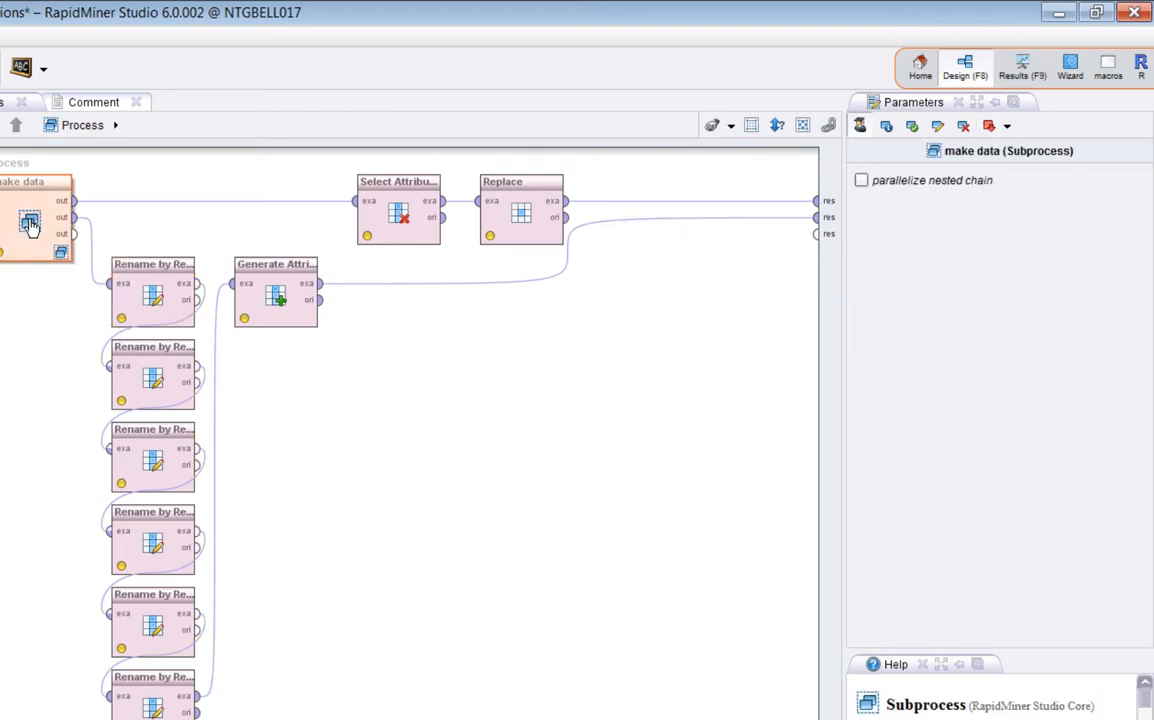
right_click(165, 280)
left_click(193, 480)
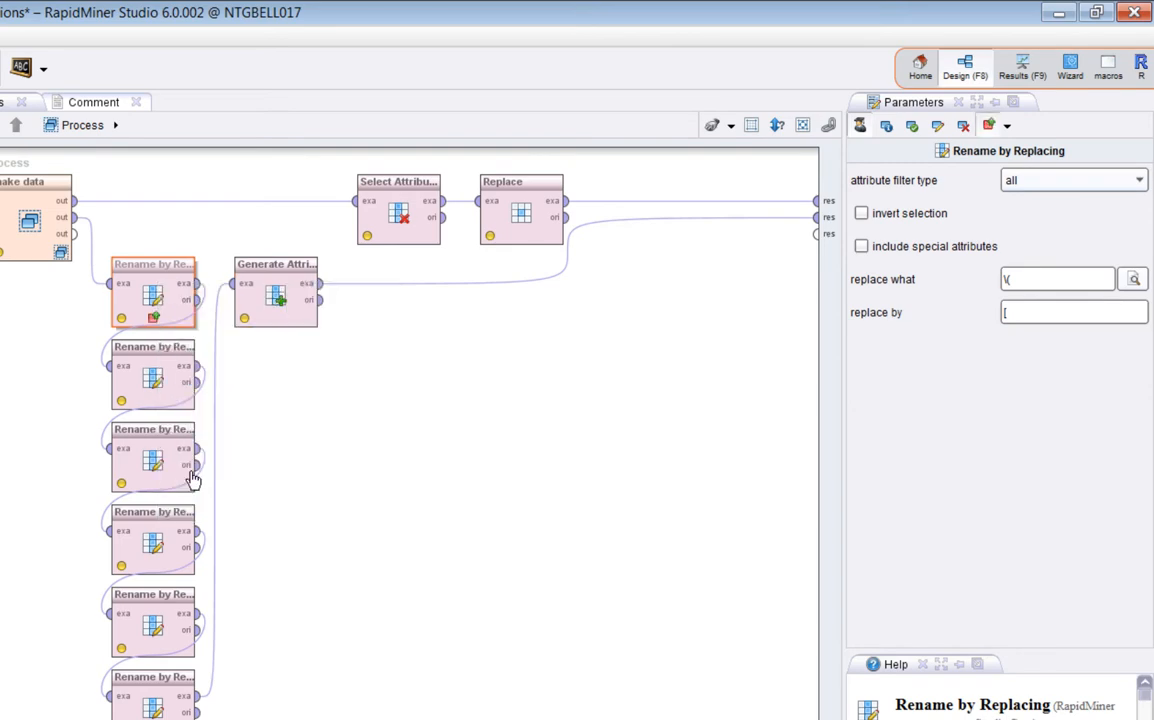
right_click(150, 290)
left_click(252, 487)
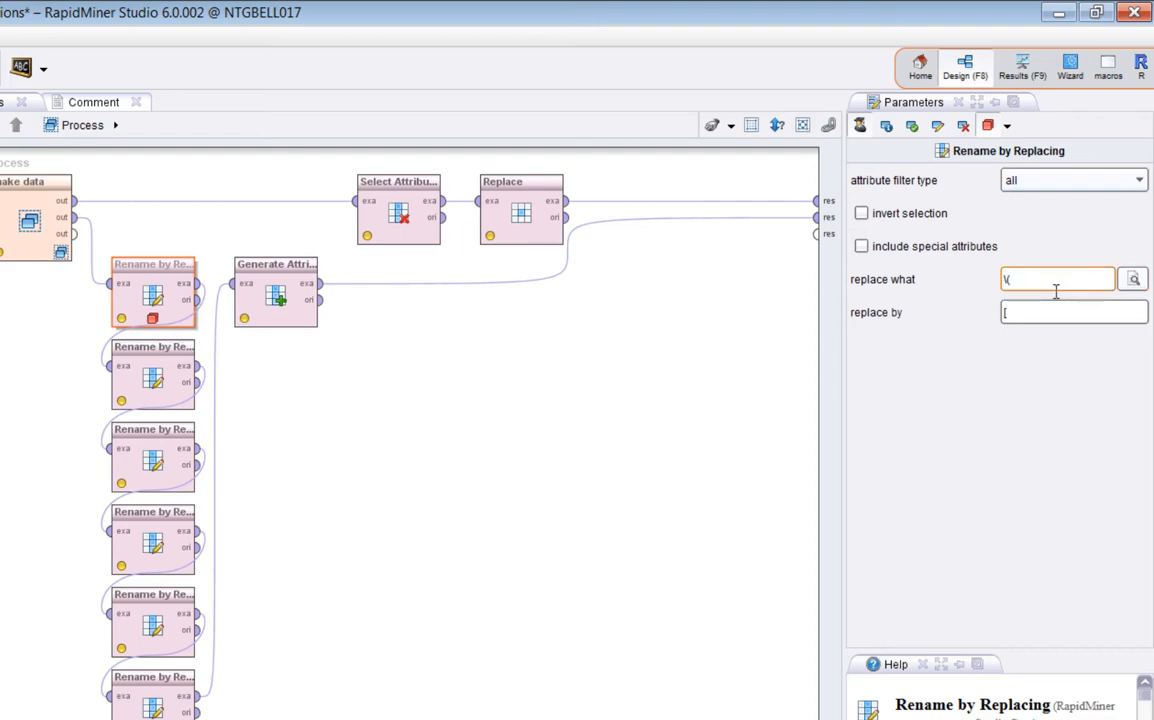
Reselect the first Rename by Replacing operator and run the process to the breakpoint
left_click(1037, 318)
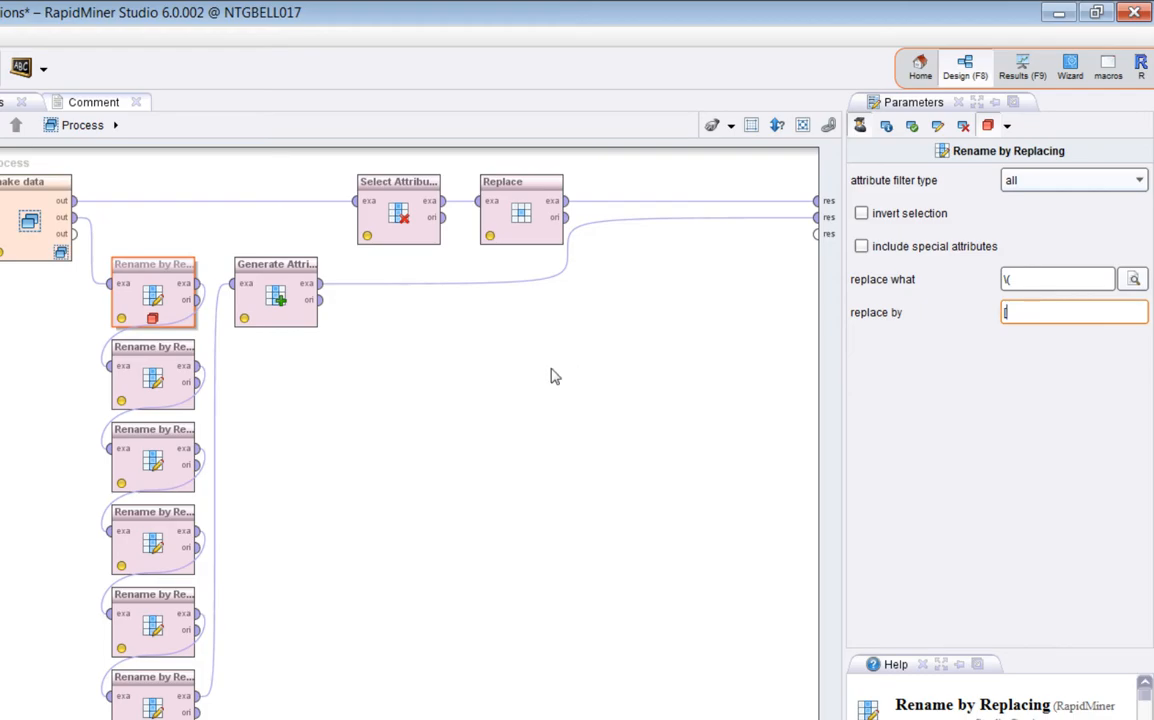
left_click(152, 284)
key("F11")
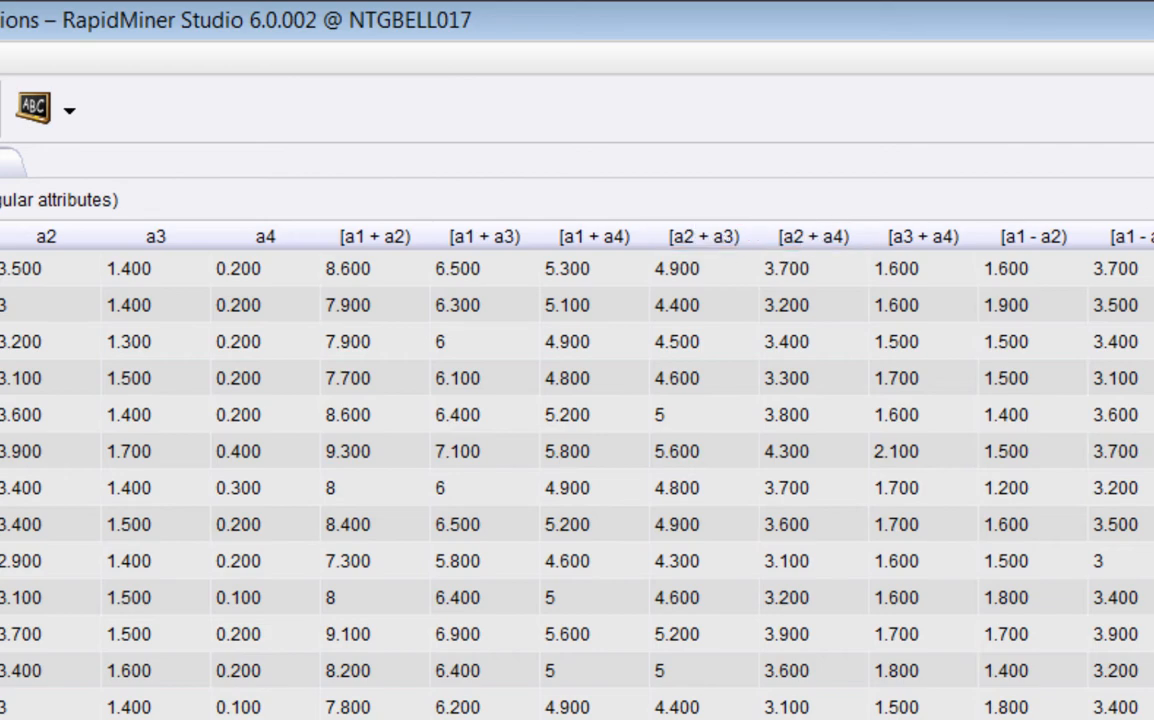
Return to Design and view the first Rename by Replacing's \( pattern and its replacement [
left_click(1012, 50)
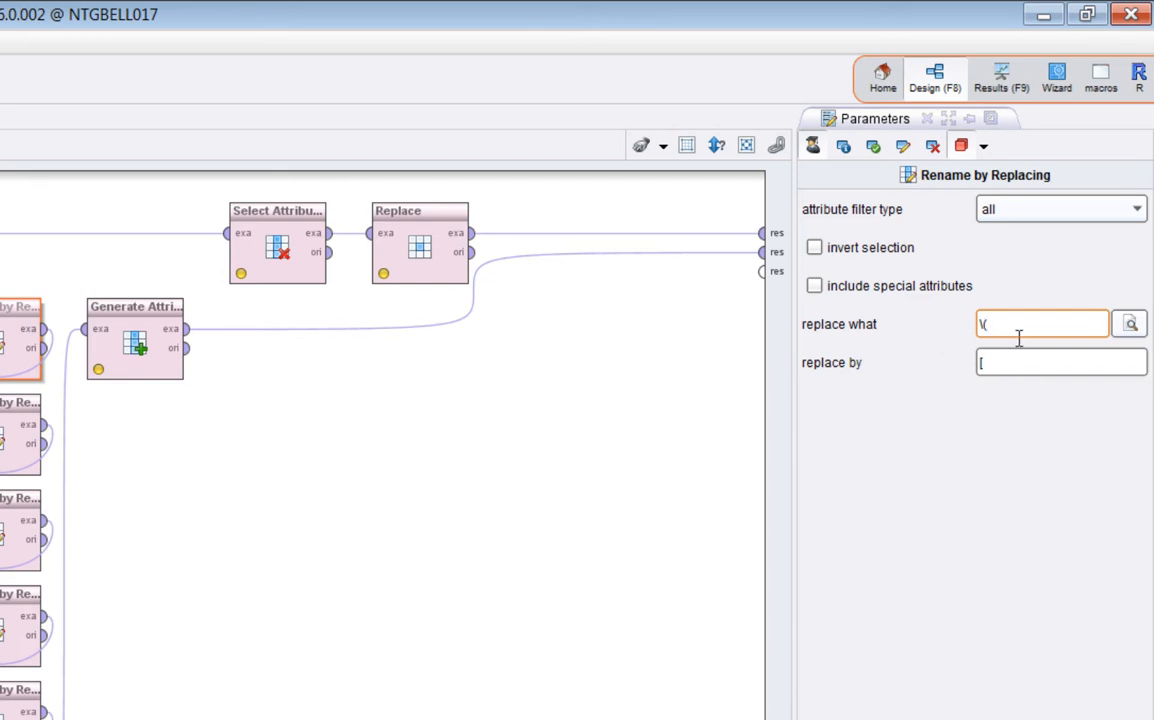
left_click_drag(1019, 338, 957, 333)
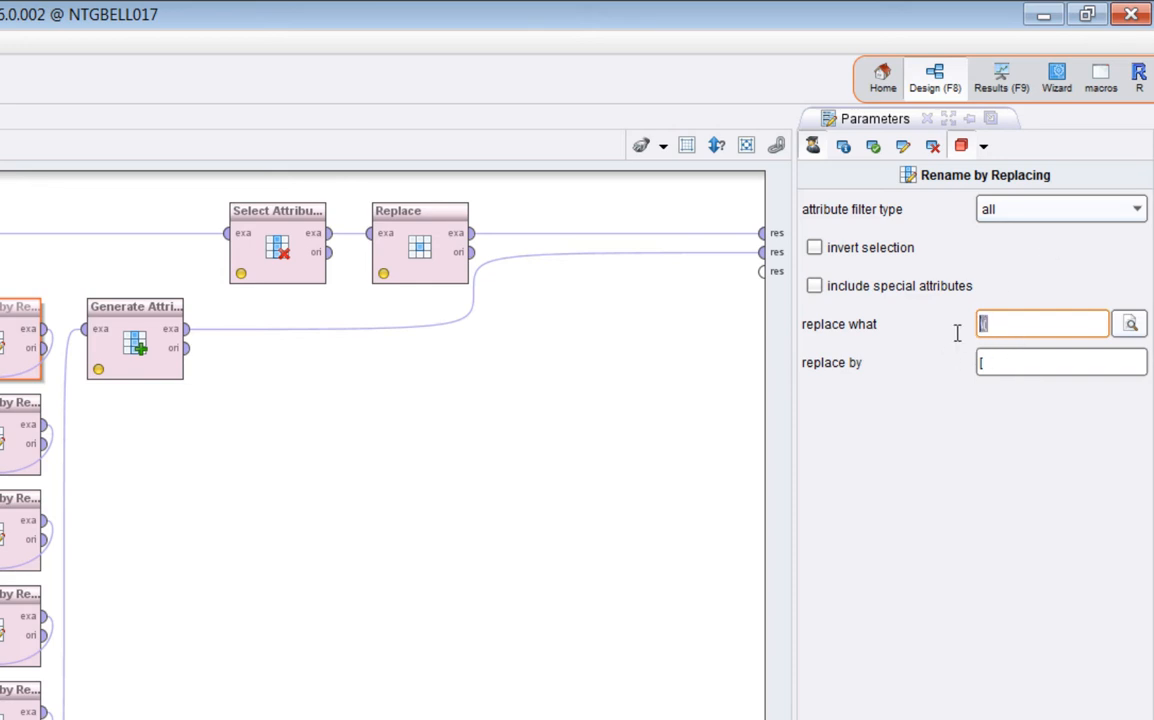
left_click(1044, 370)
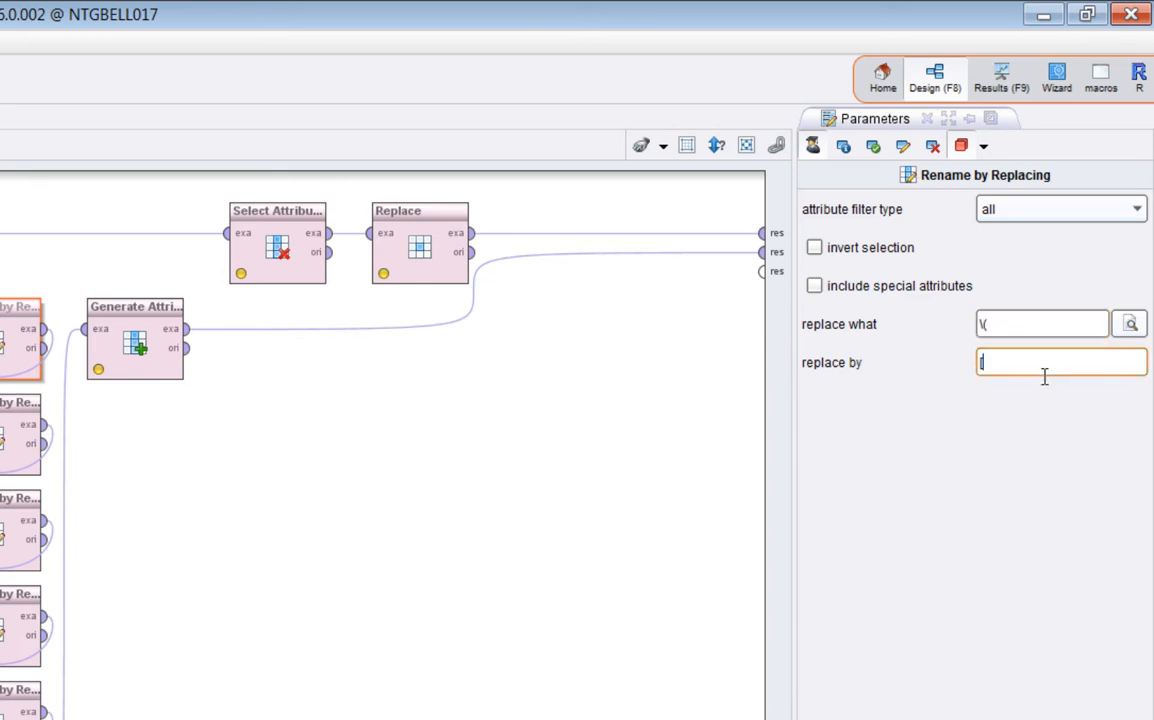
In the regex editor, enter sample text (a1 + a2) and preview replacement [
left_click(1131, 325)
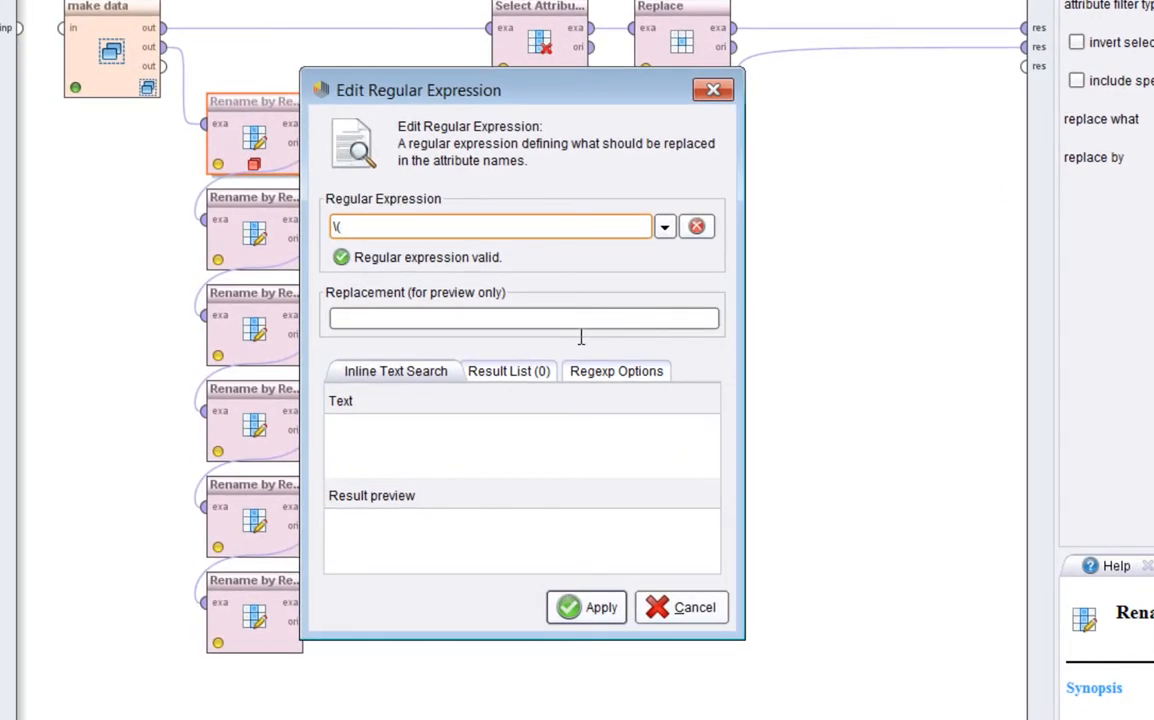
left_click(582, 320)
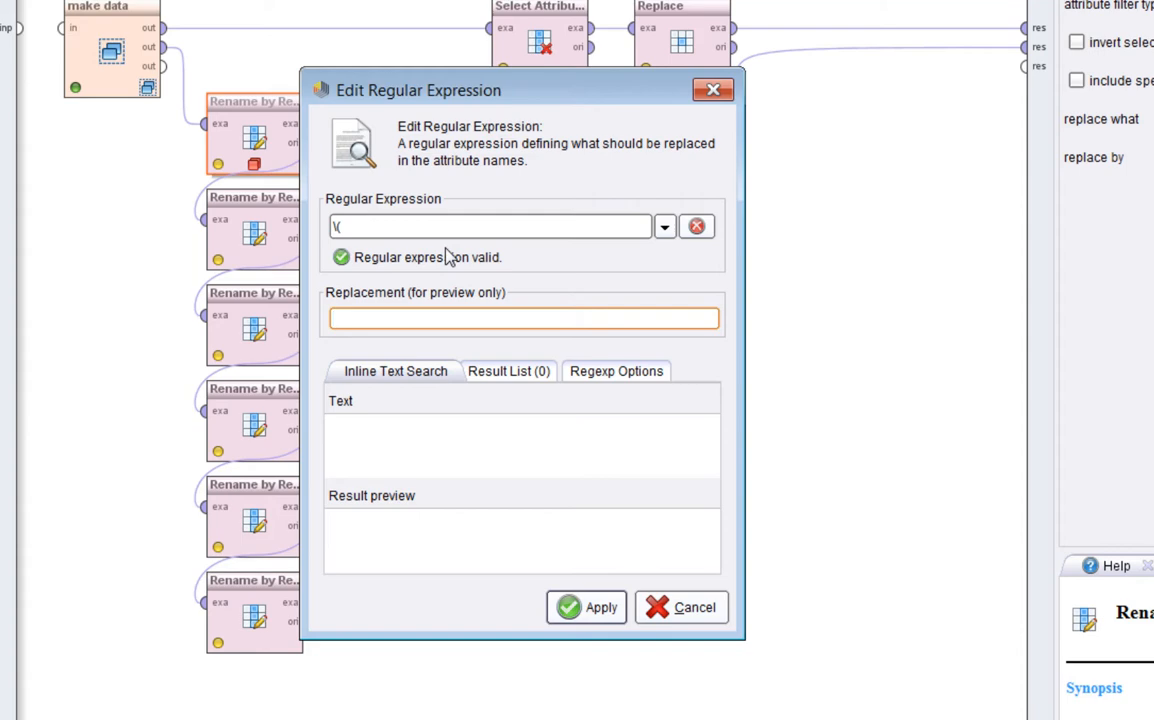
left_click(373, 466)
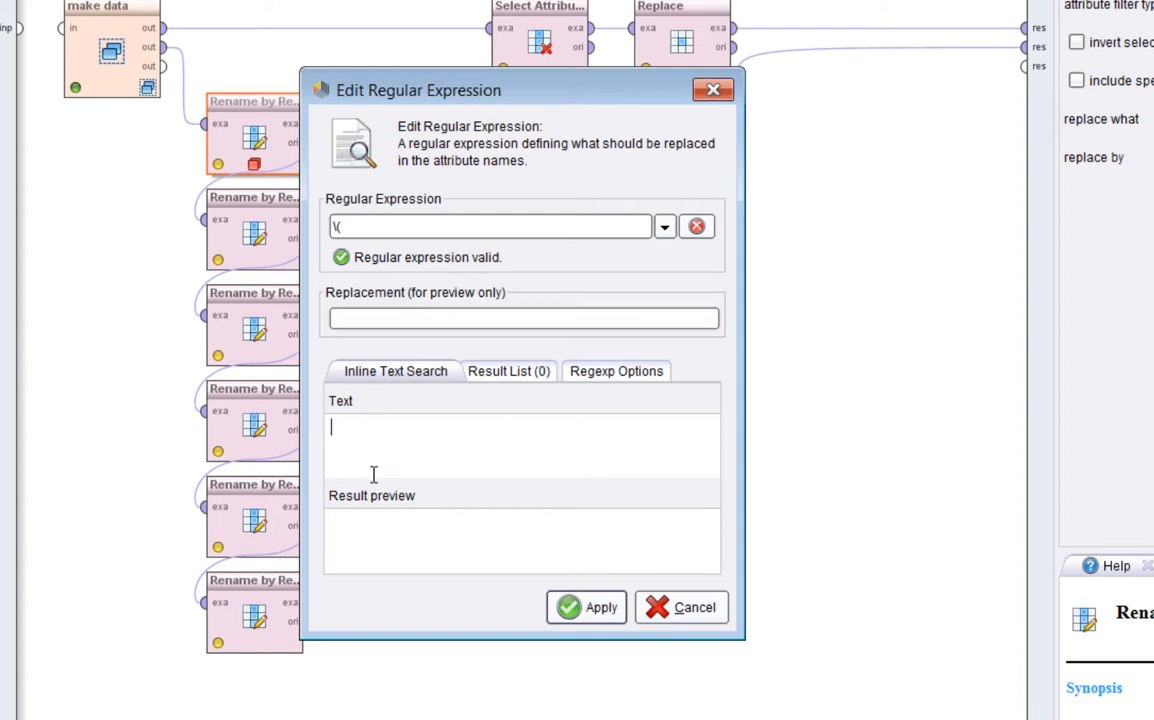
type("(a1 + a2")
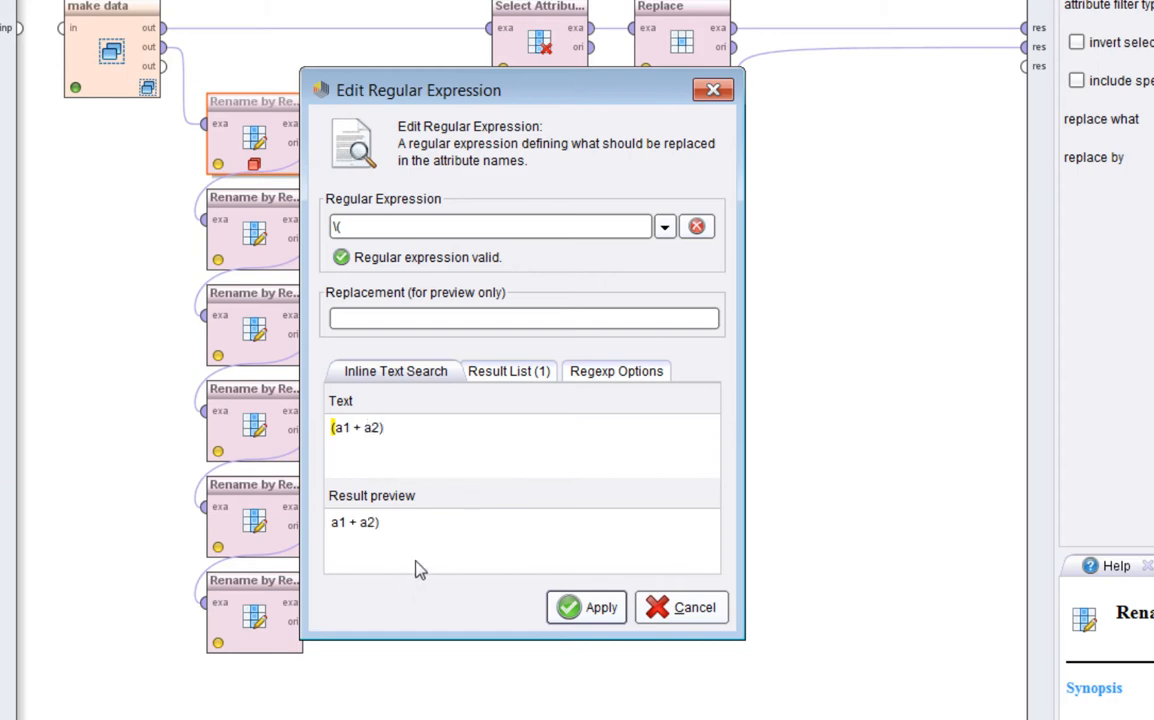
left_click(425, 318)
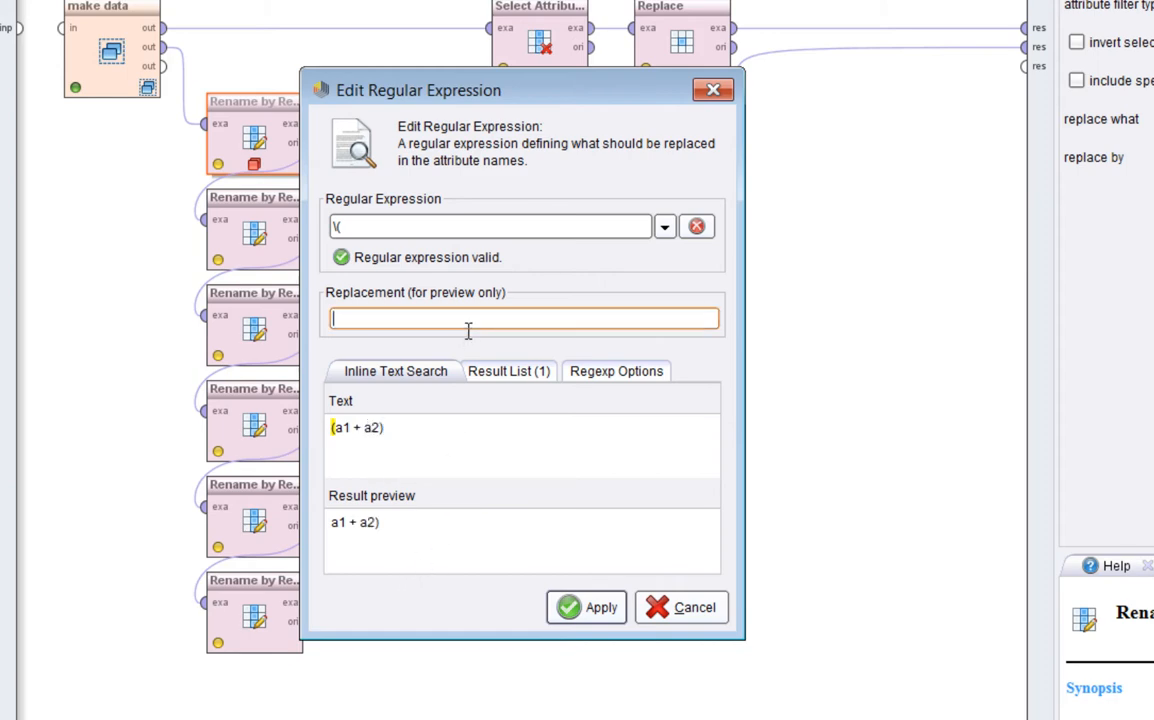
triple_click(440, 443)
left_click(397, 320)
type("[")
Replace stray preview text 'sdfsdf' with [ so (a1 + a2) previews as [a1 + a2)
left_click(343, 227)
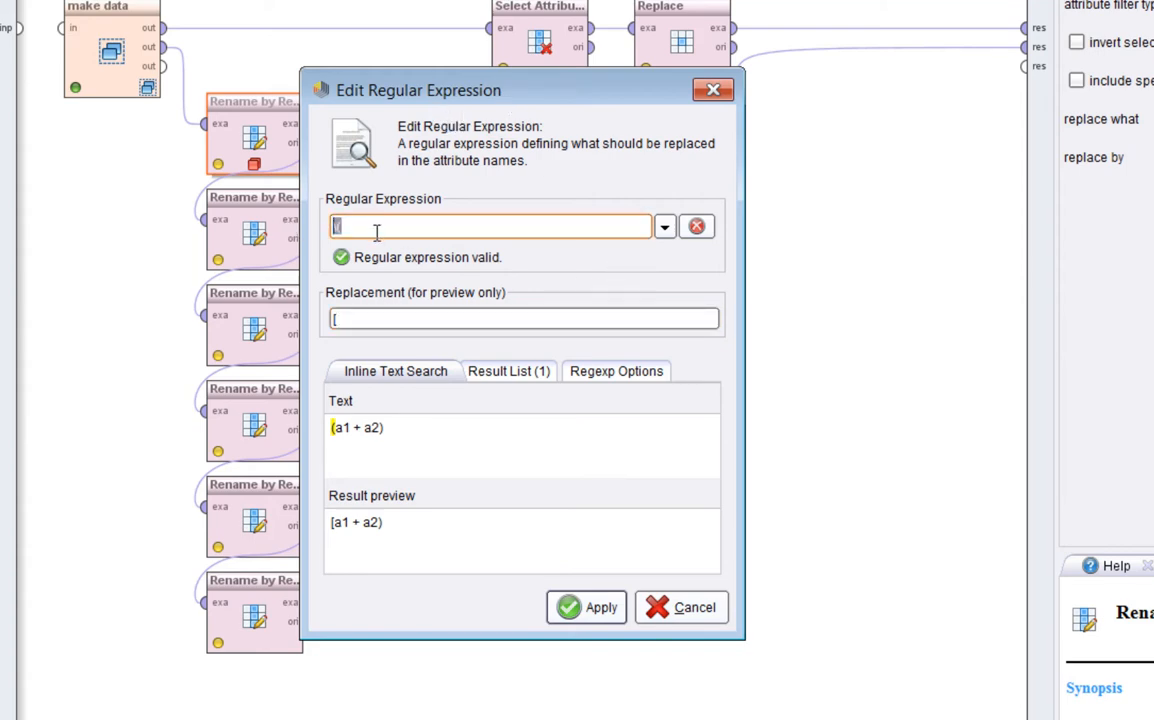
left_click(343, 440)
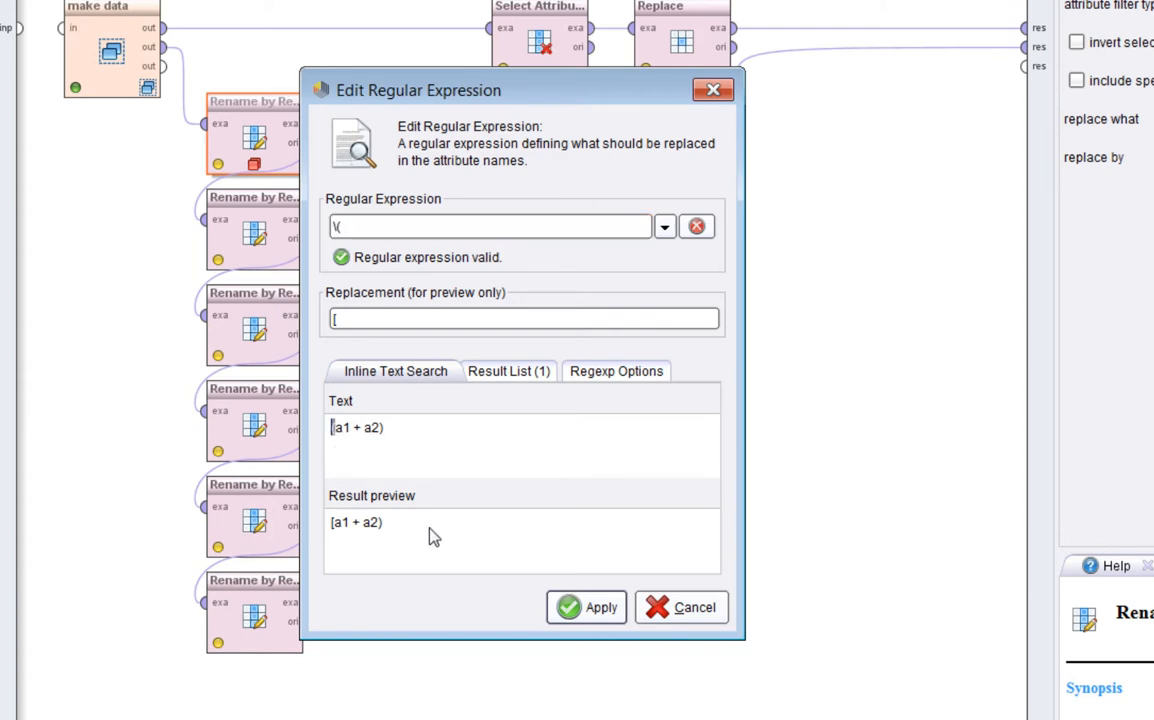
left_click(363, 320)
type("sdfsdf")
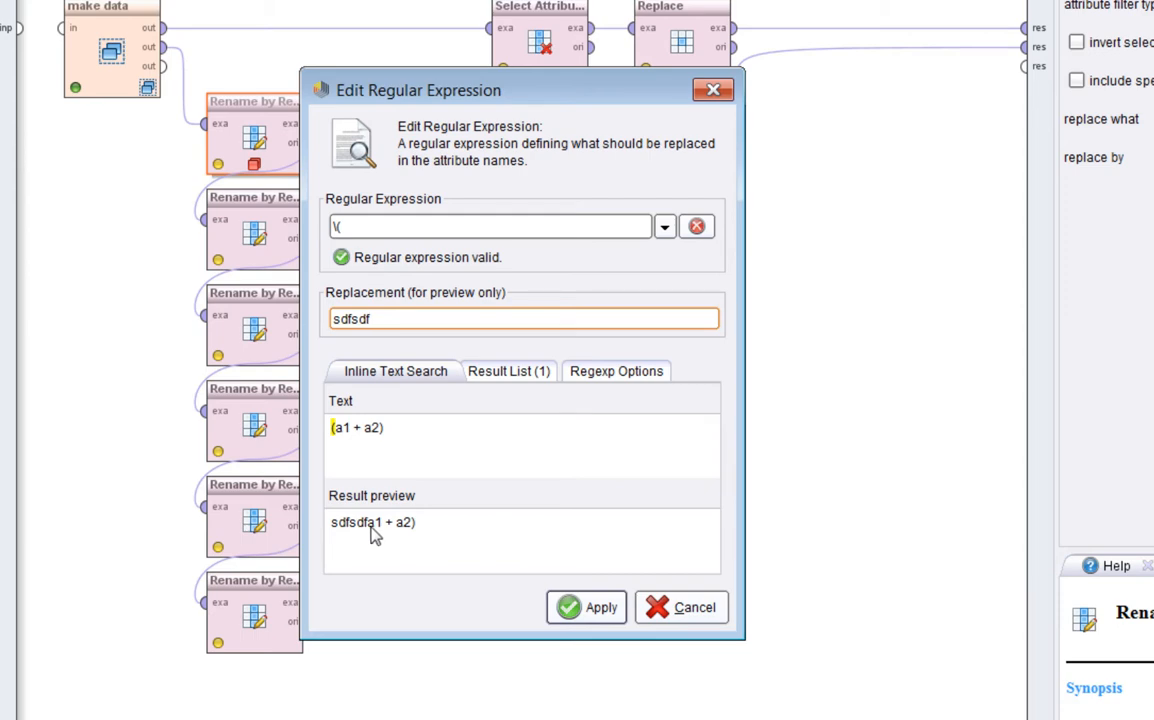
key("ctrl+a")
type("[")
Check the Result List and Regexp Options tabs, then apply the \( expression
left_click(513, 376)
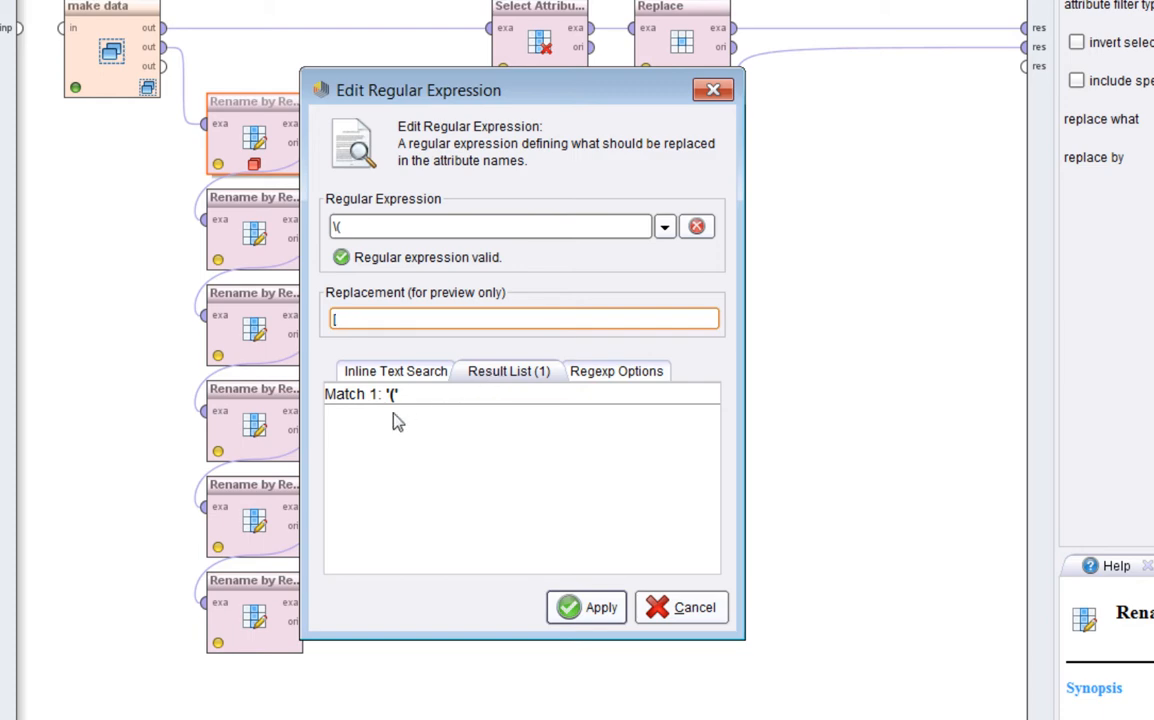
left_click(607, 380)
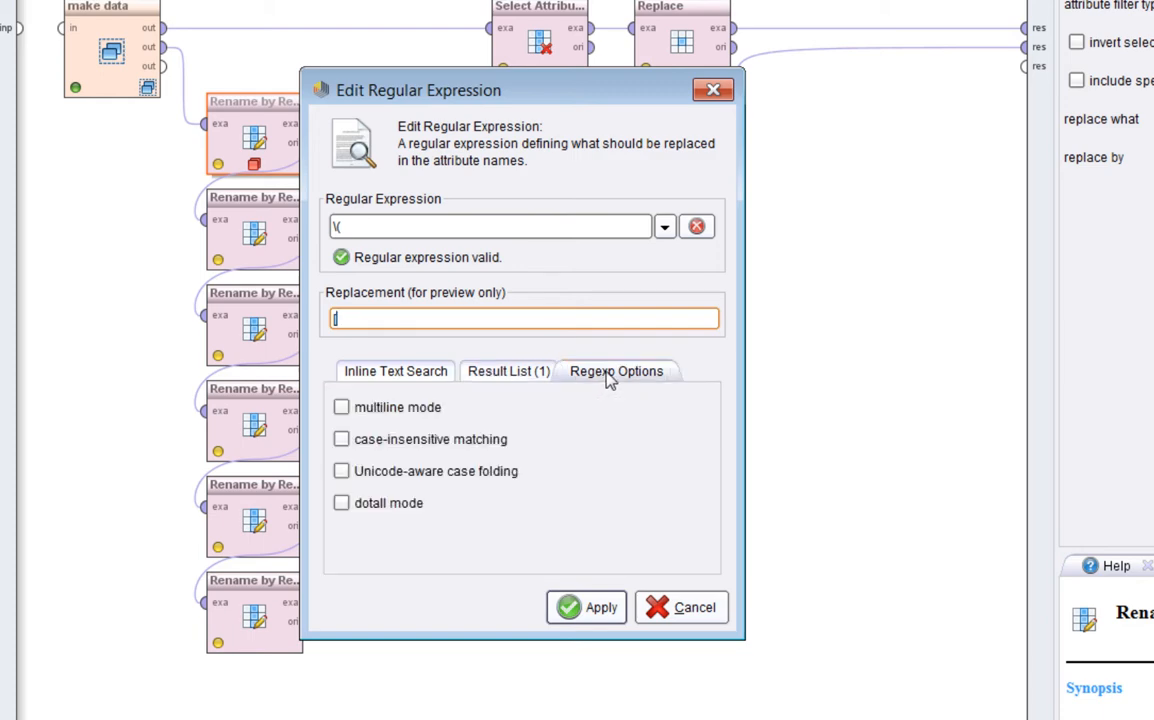
left_click(400, 376)
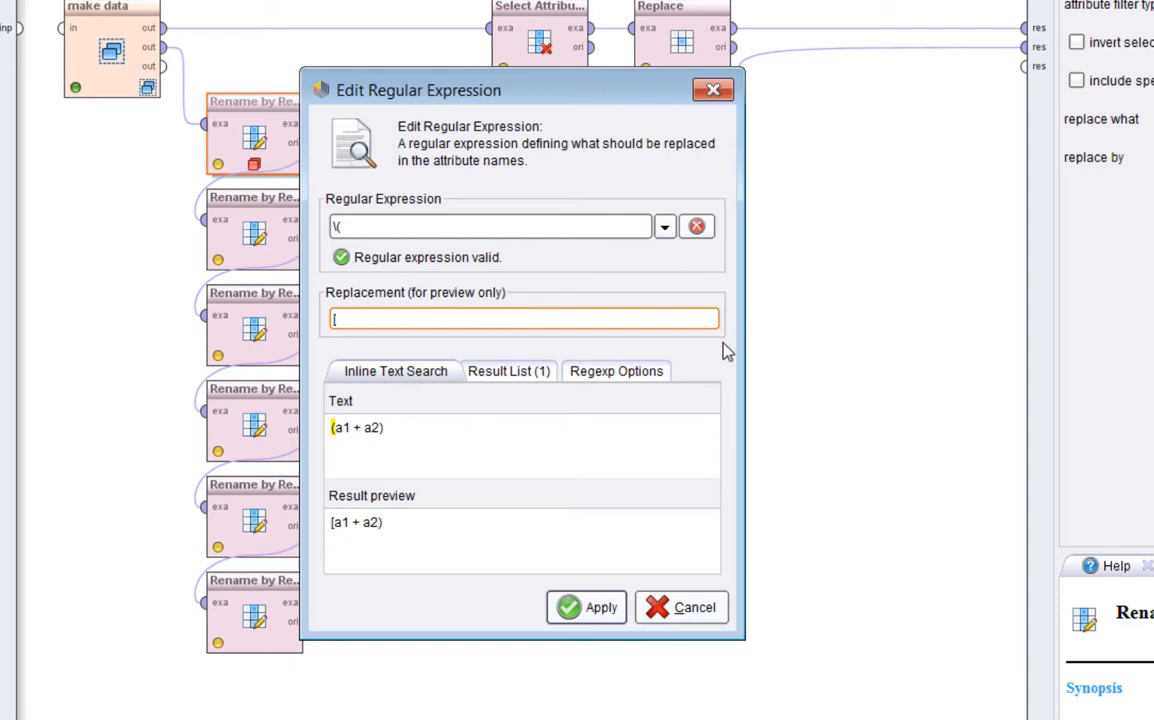
left_click(606, 610)
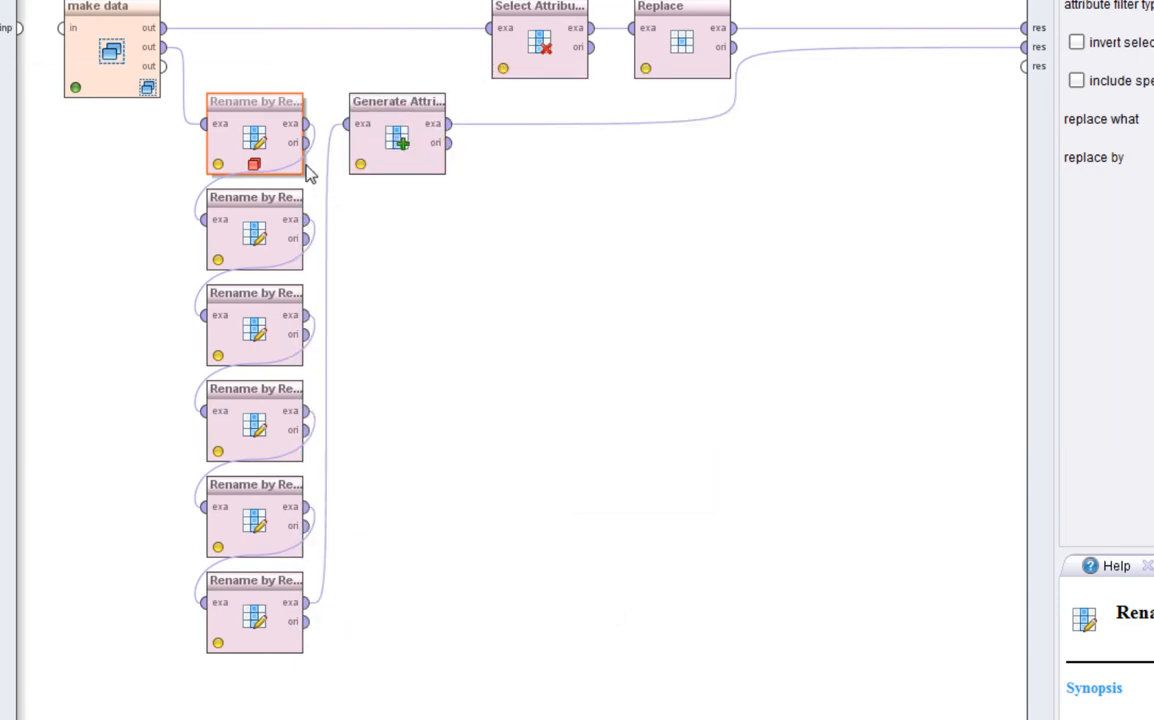
Remove the first Rename by Replacing breakpoint and select the second operator replacing \) with ]
right_click(270, 144)
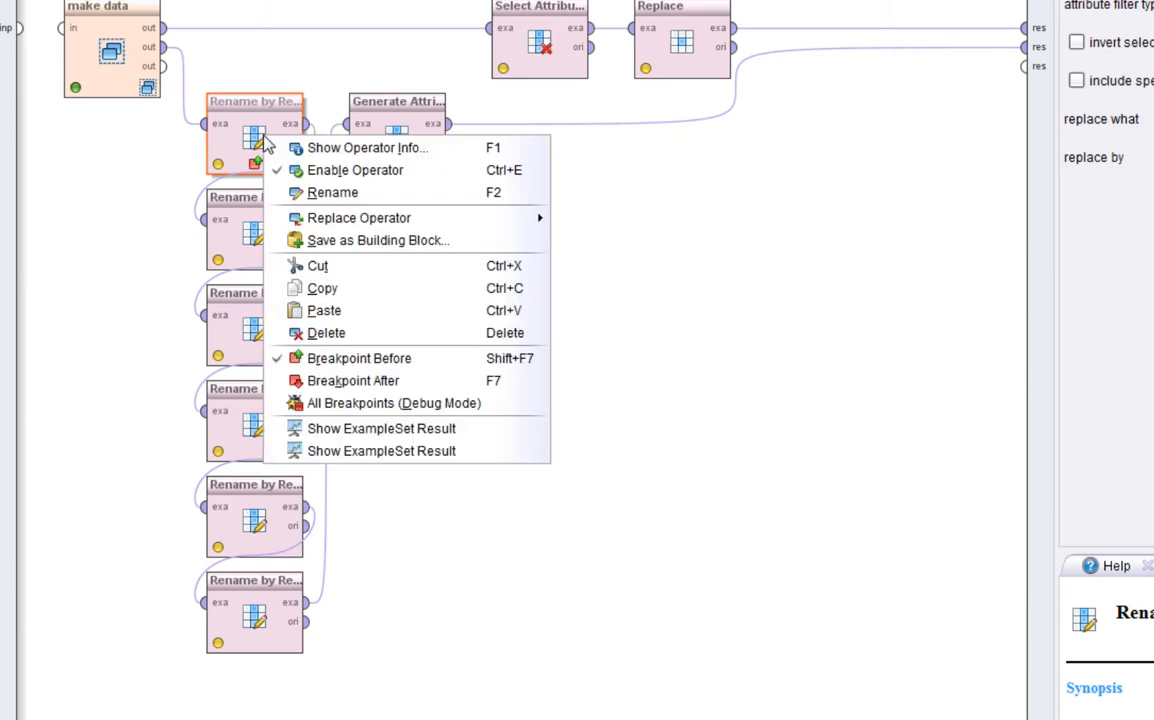
left_click(366, 366)
left_click(268, 247)
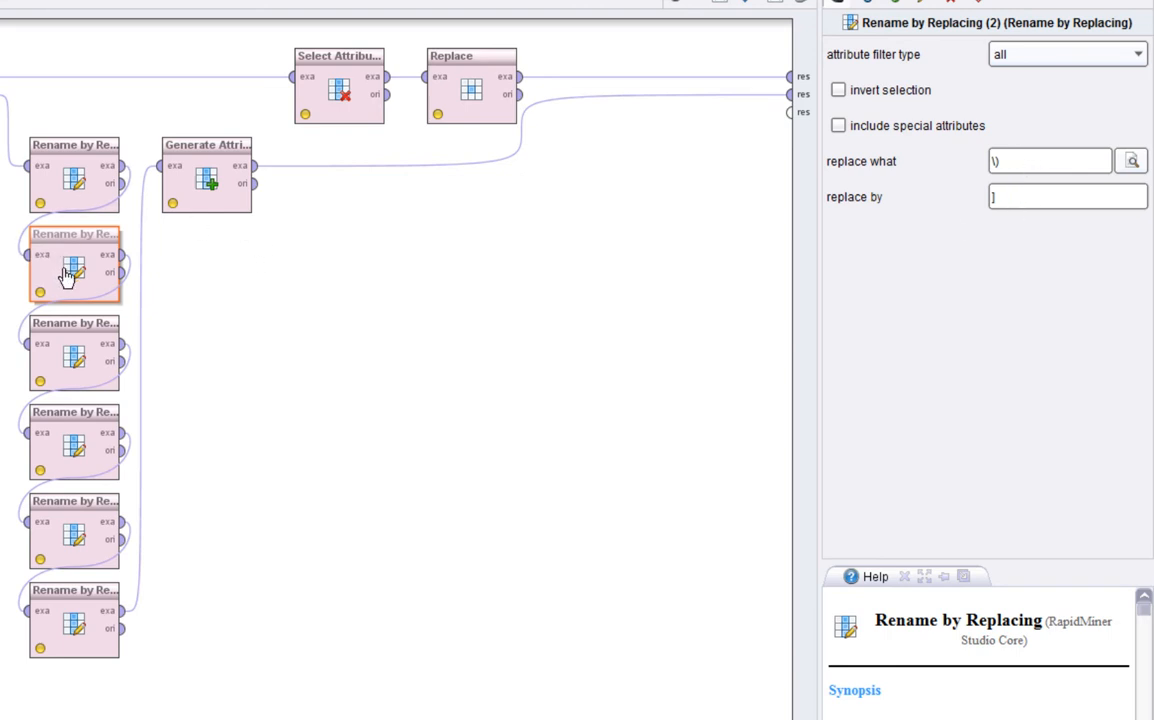
Add Breakpoint After to the second Rename by Replacing operator with F7
key("F7")
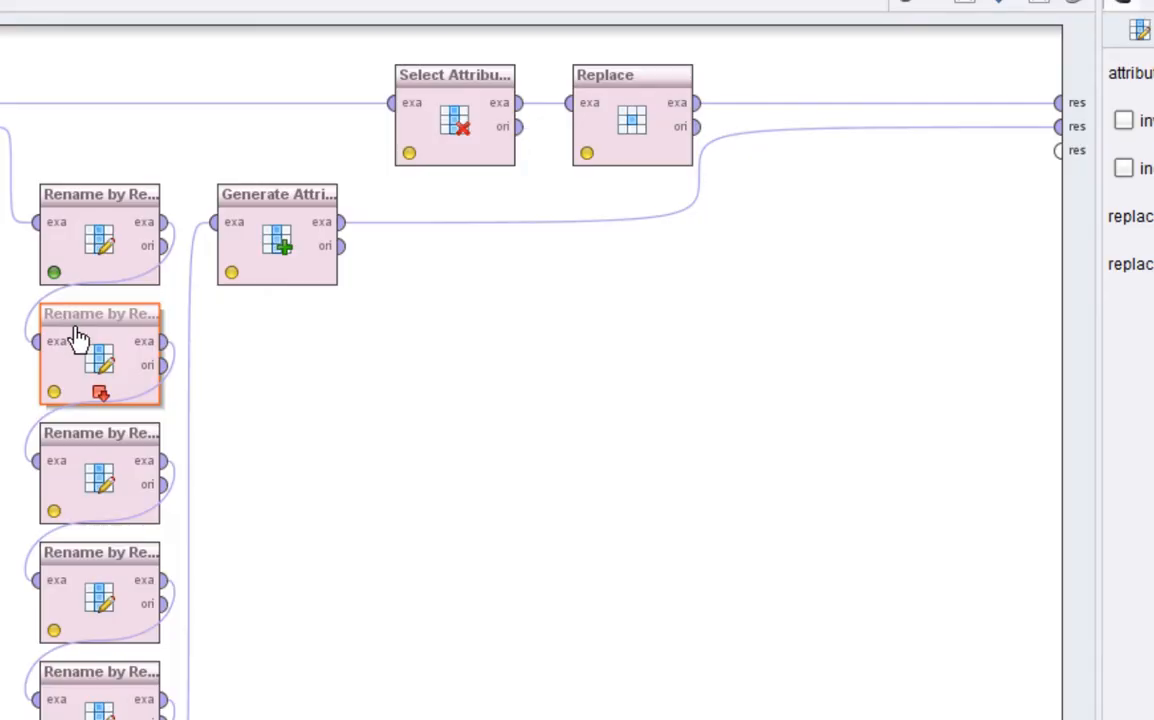
Select the third rename operator, review (.*)\+(.*) and $1plus$2, and open its regex editor
left_click(95, 470)
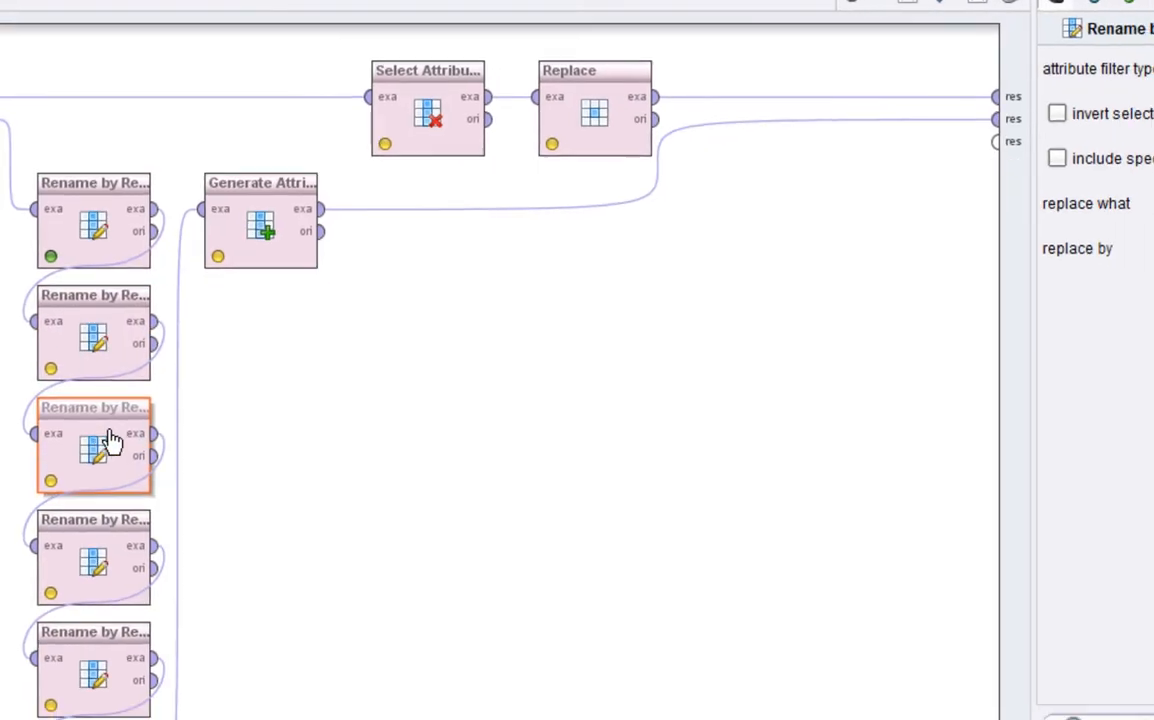
left_click_drag(1082, 168, 893, 163)
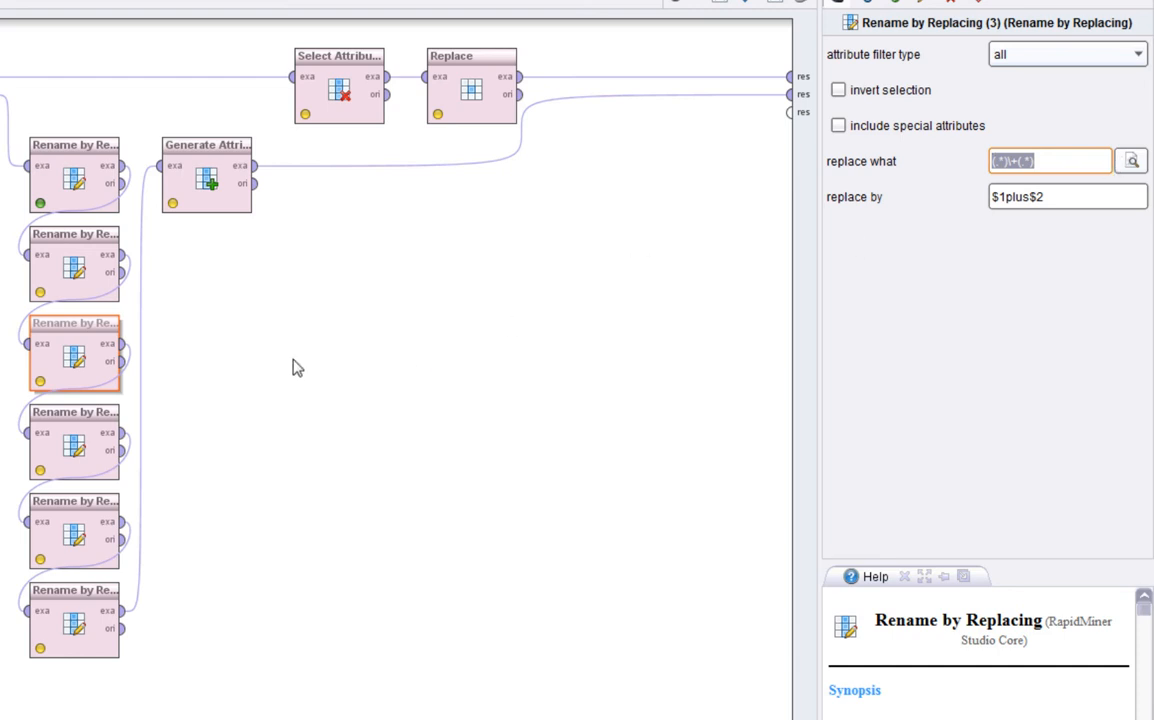
left_click(1082, 199)
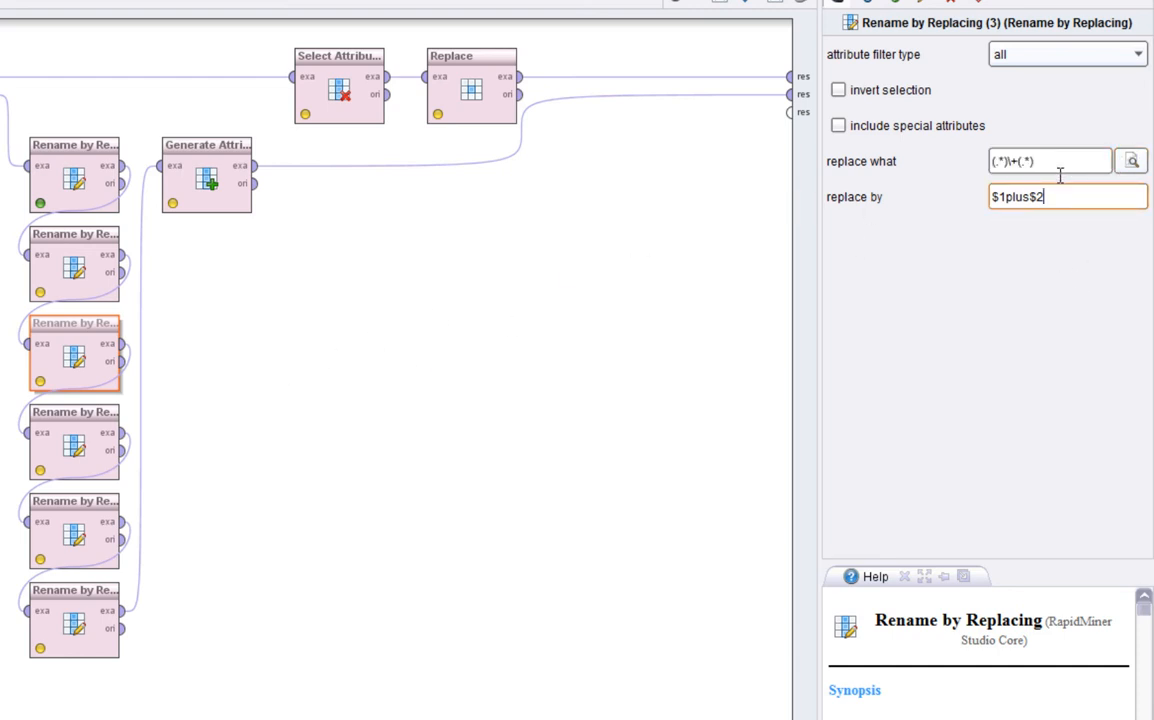
left_click(1135, 166)
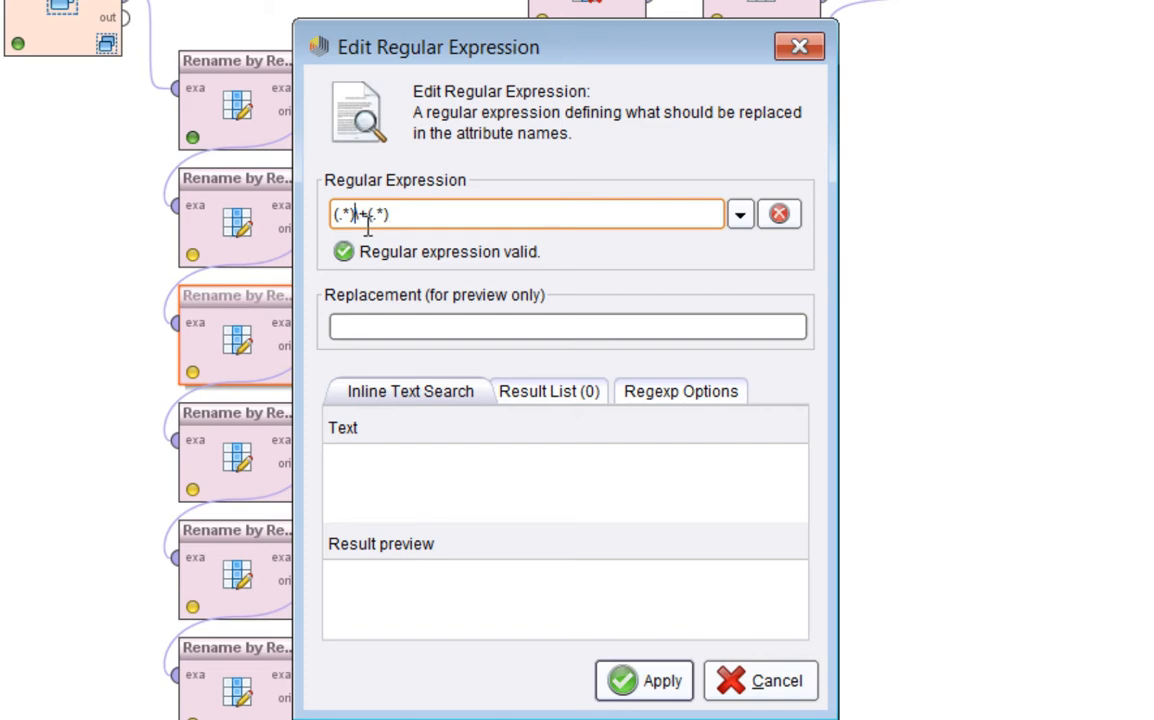
Test (.*)\+(.*) on sample text (a1 + a2) and inspect the two capture groups '(a1 ' and ' a2)'
left_click_drag(354, 216, 371, 218)
left_click(416, 228)
left_click_drag(367, 217, 407, 220)
left_click(425, 493)
type("(a")
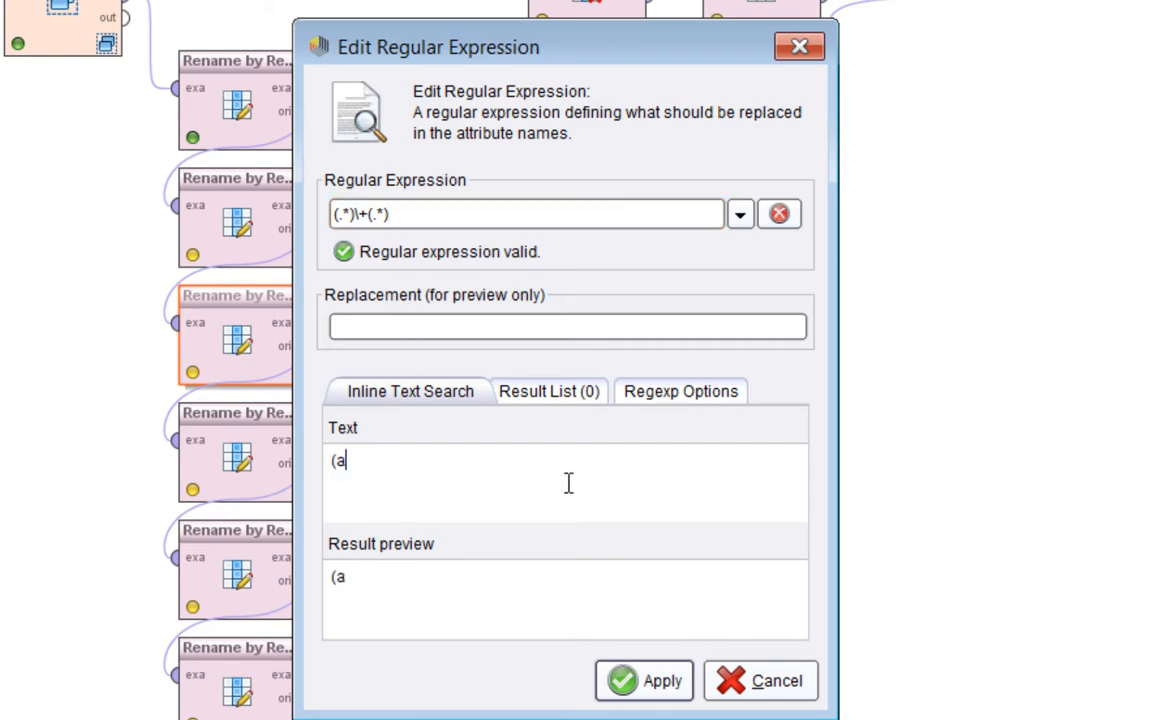
type("1 +")
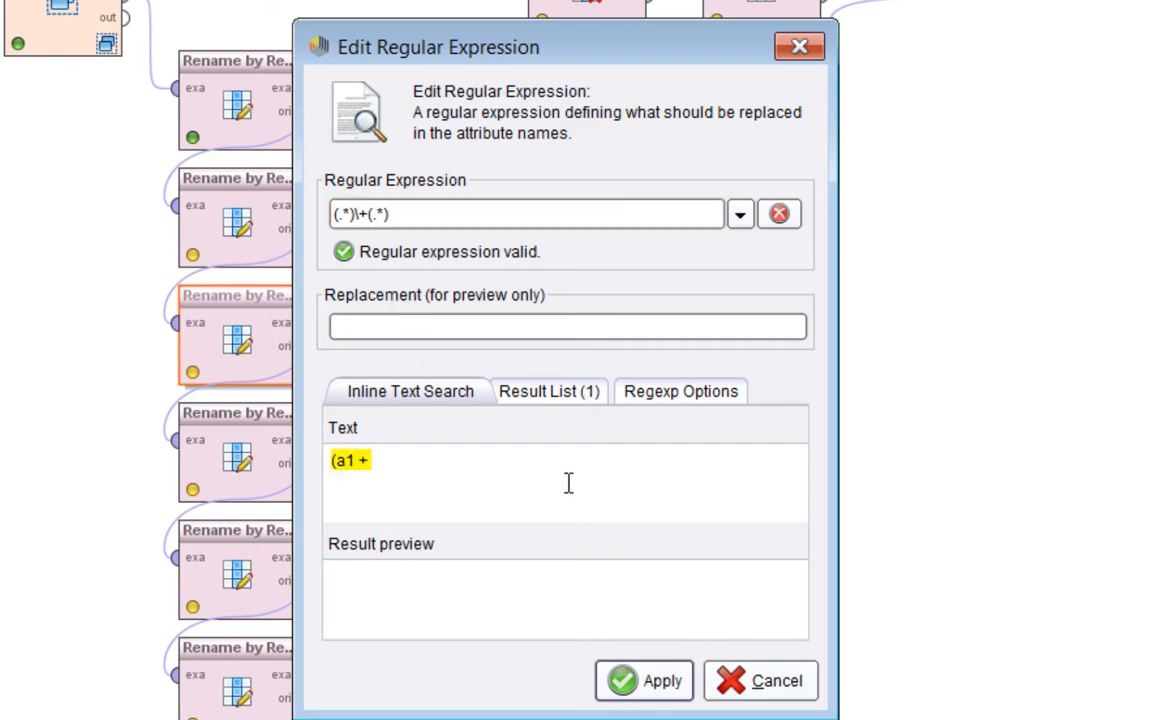
type(" a2)")
left_click(528, 394)
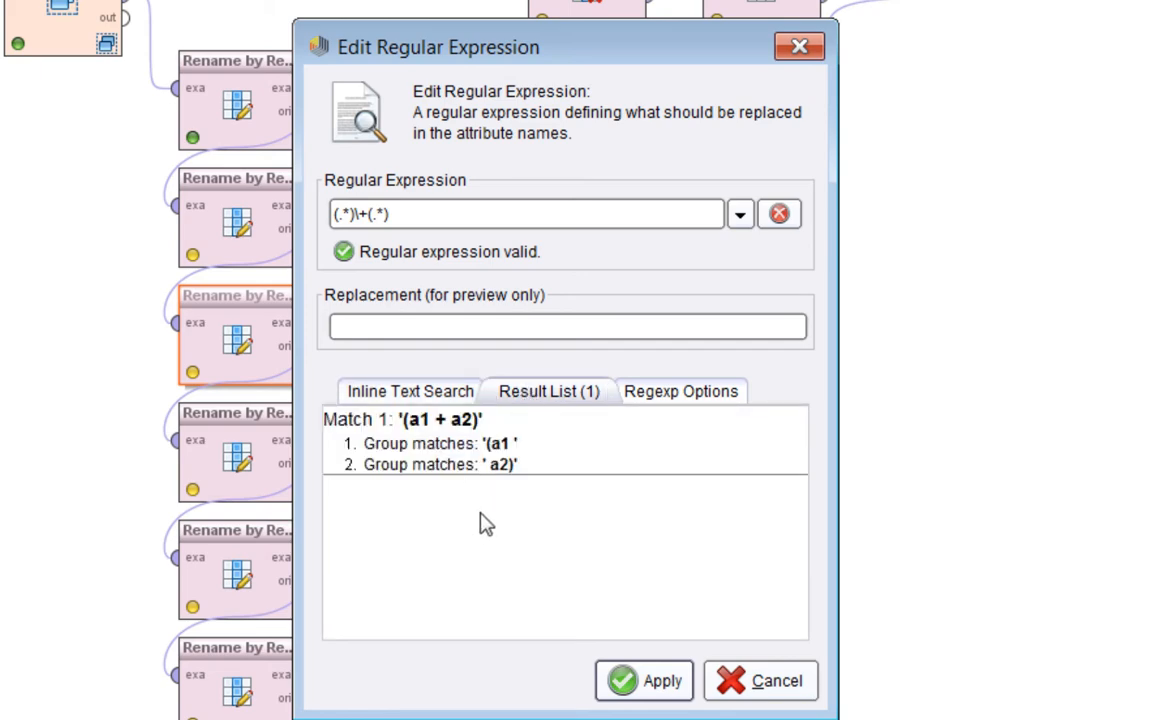
left_click(428, 396)
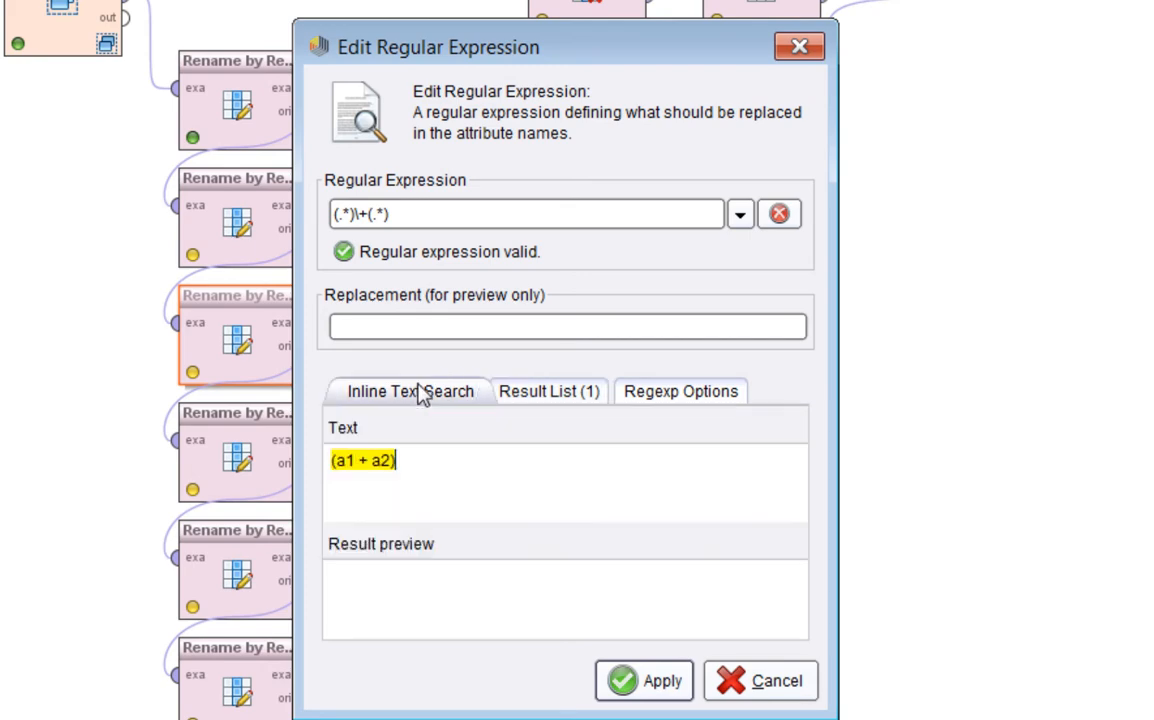
left_click(438, 334)
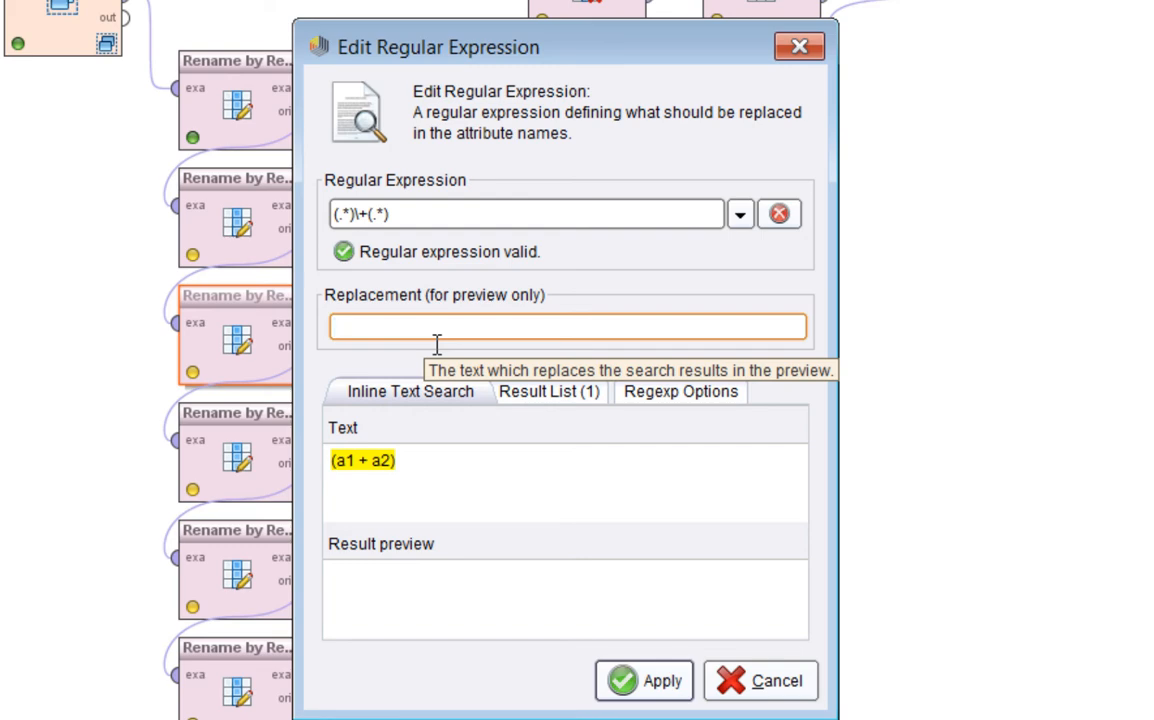
Enter the replacement $1plus$2 and highlight its $1, plus and $2 parts
type("$1")
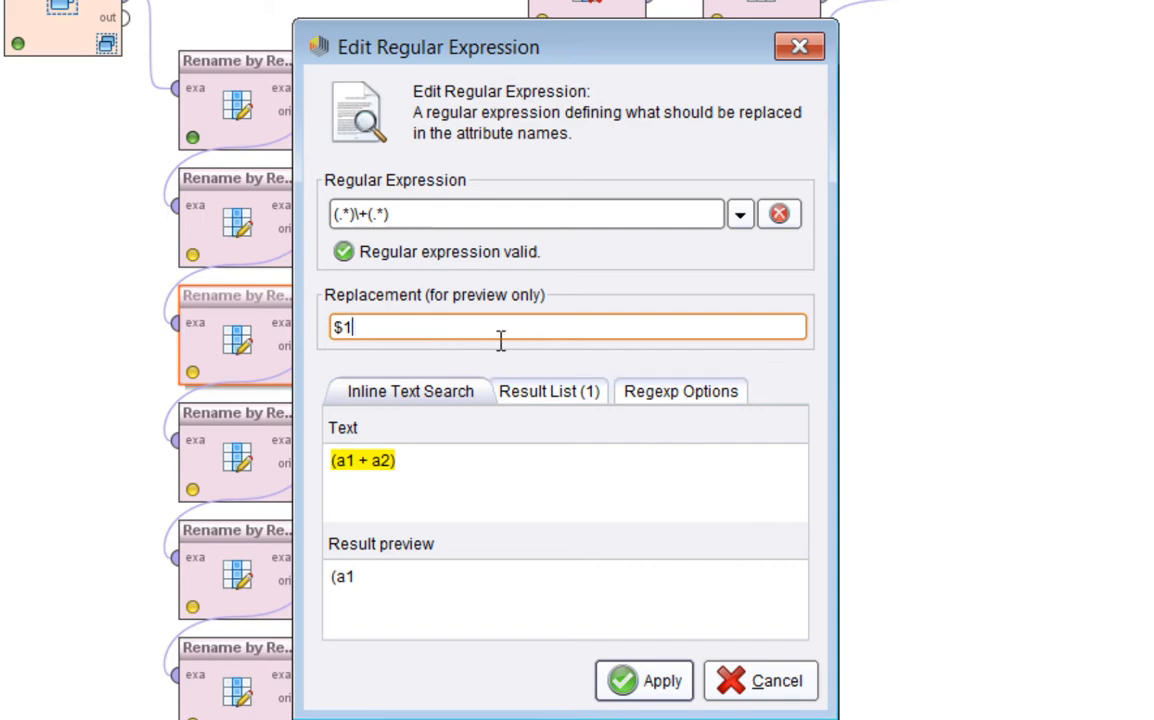
type("plus")
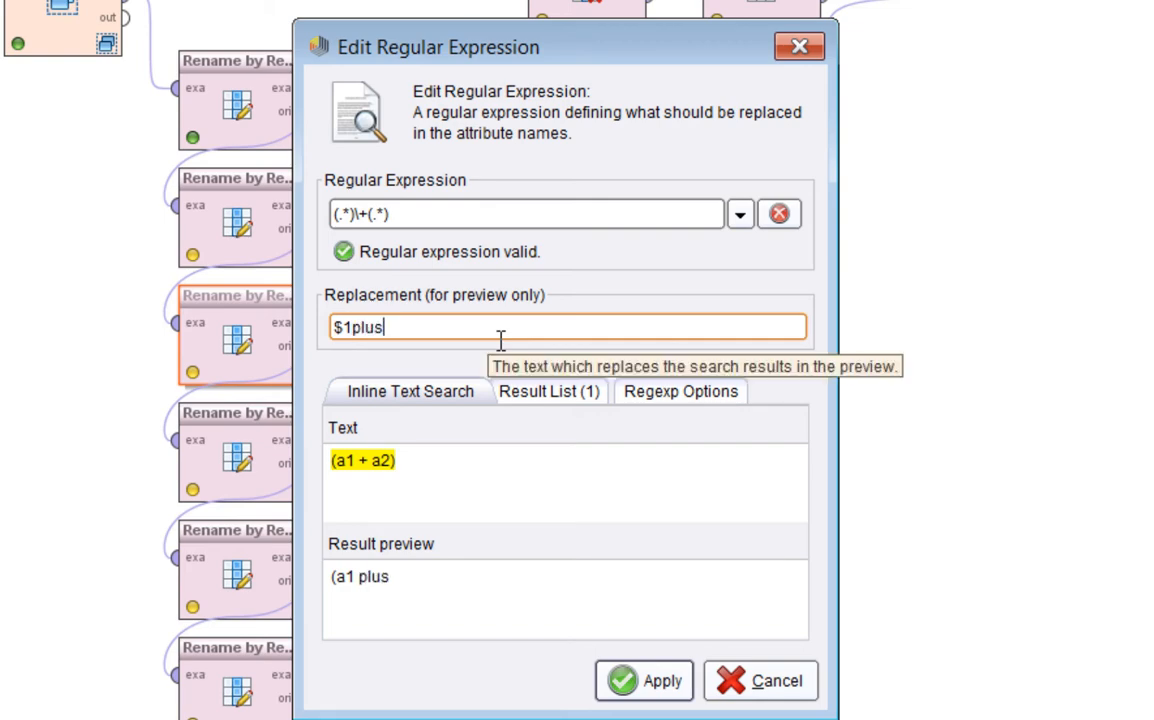
type("$2")
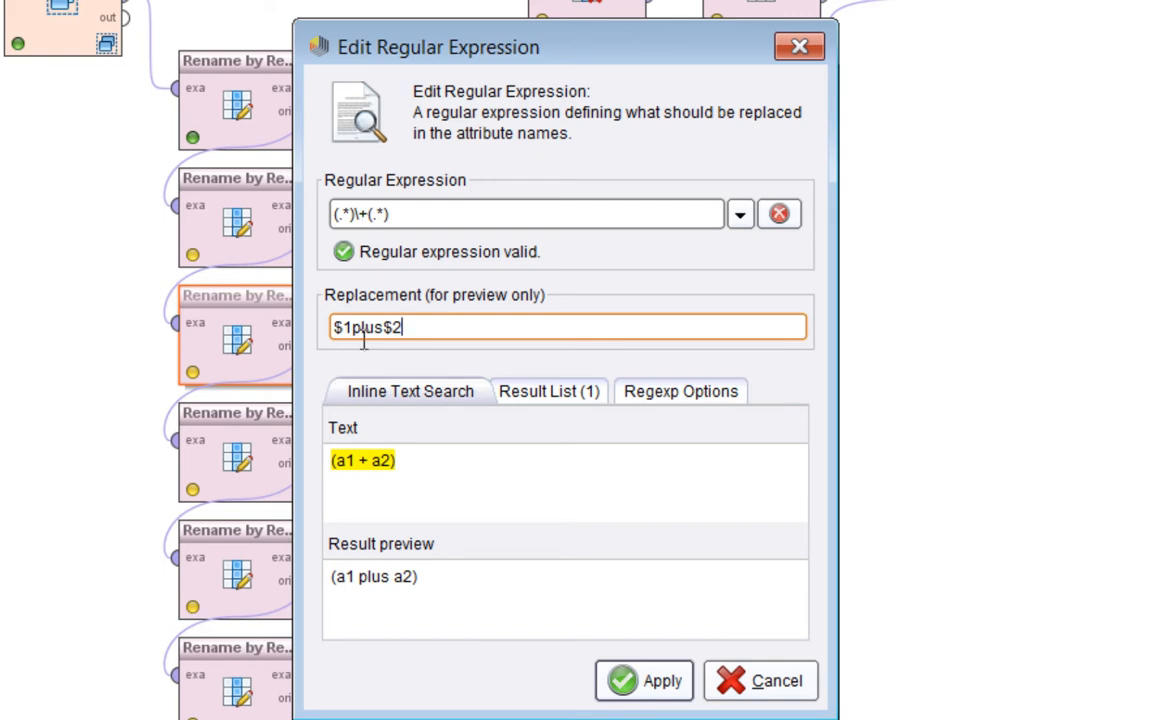
left_click_drag(347, 327, 331, 327)
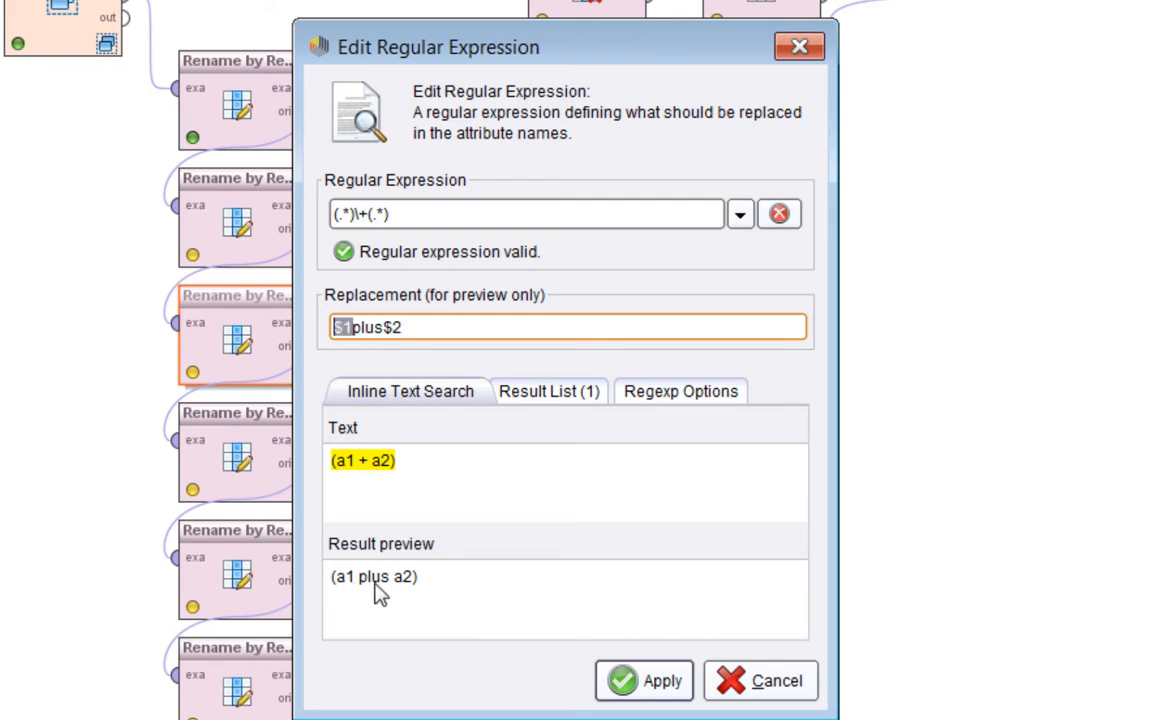
left_click_drag(353, 335, 398, 338)
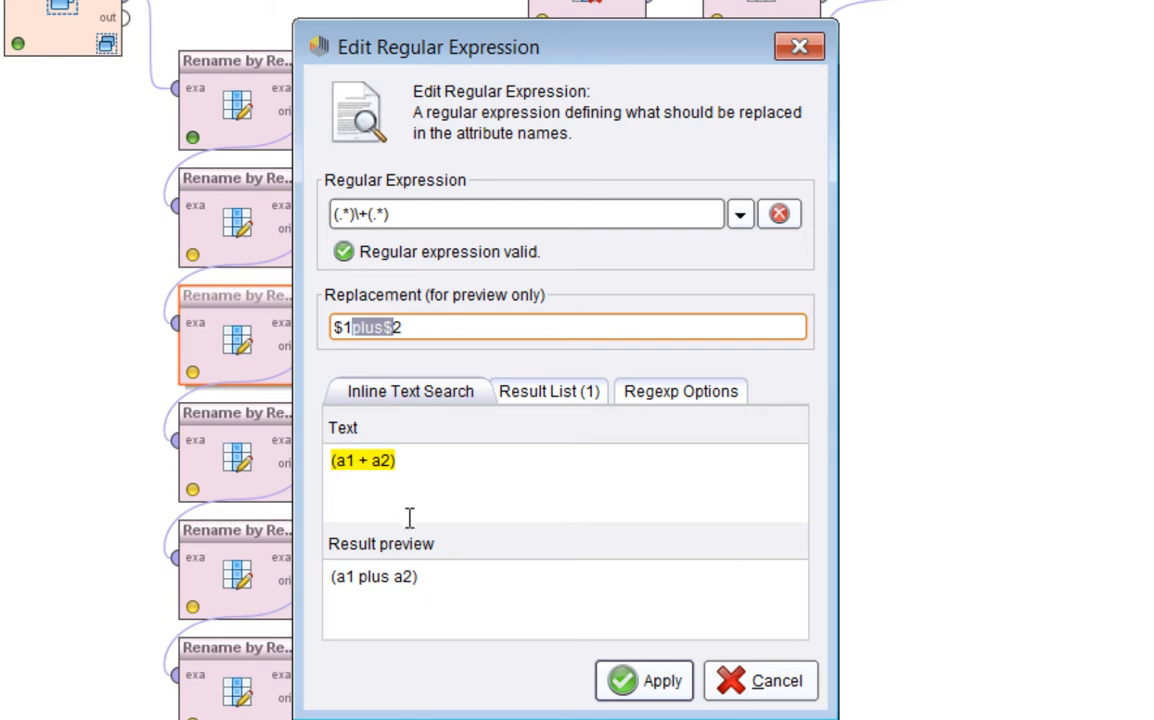
double_click(397, 343)
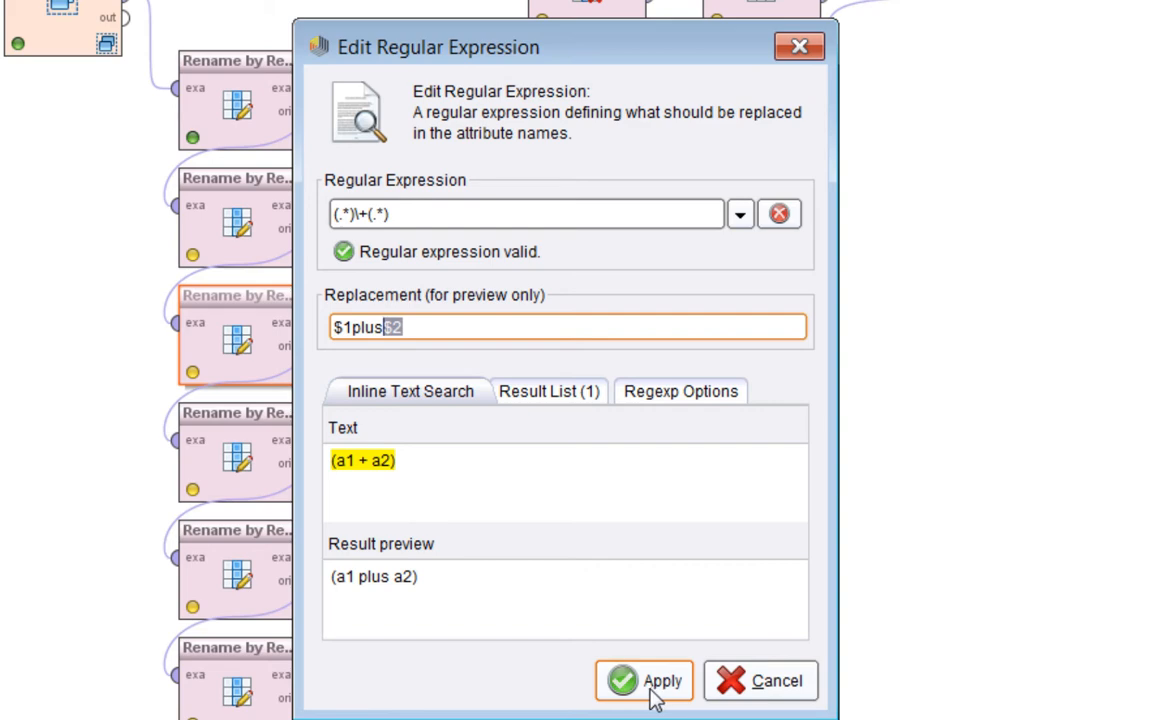
Swap the group references so the replacement reads $2plus$1
left_click(410, 331)
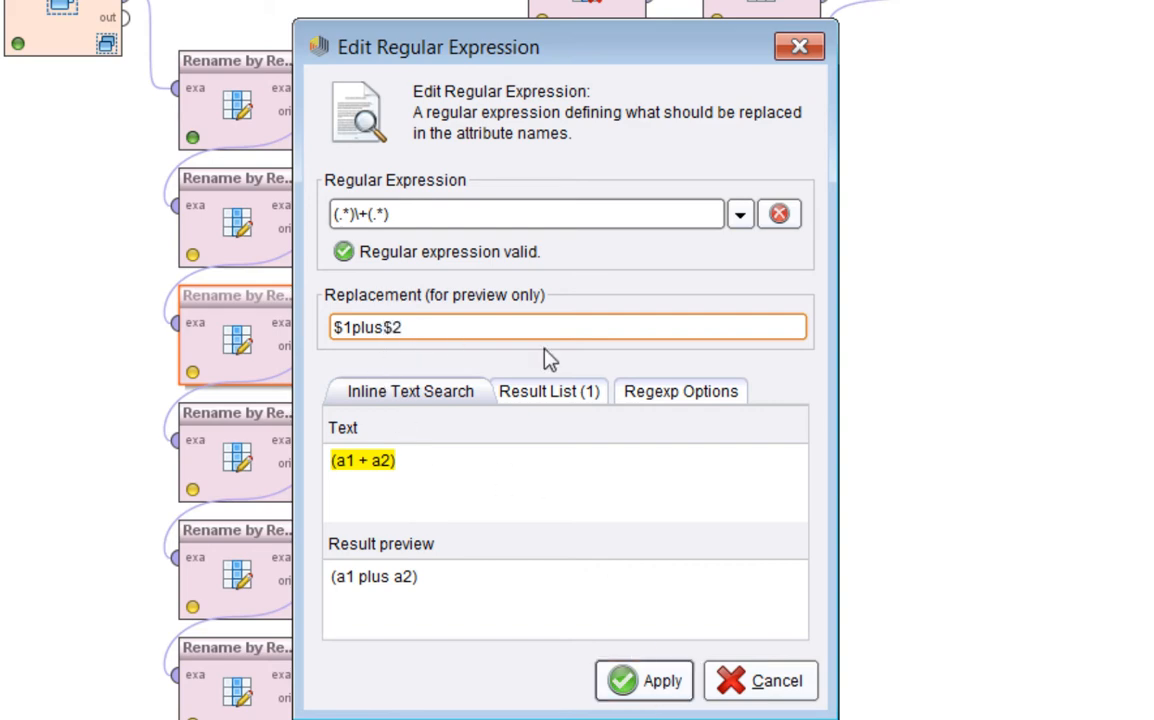
key("BackSpace")
type("1")
key("Home")
key("Right")
key("Right")
key("BackSpace")
type("2")
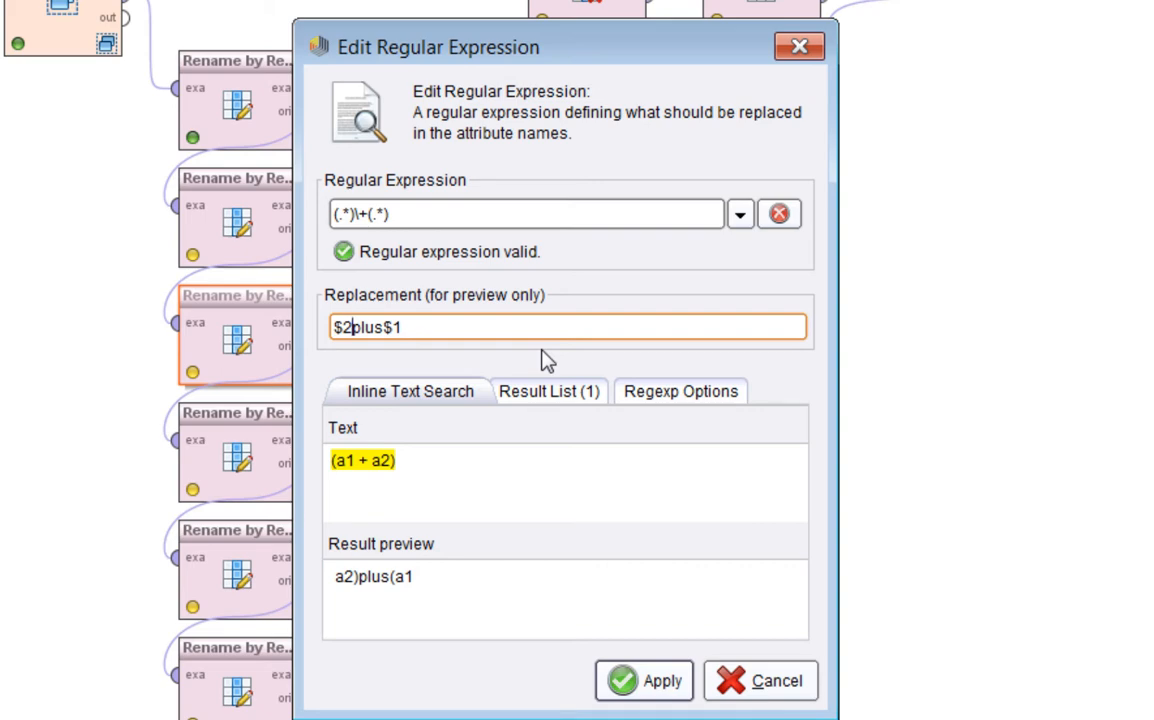
Restore the replacement to $1plus$2 and apply it
key("BackSpace")
type("1")
key("BackSpace")
type("2")
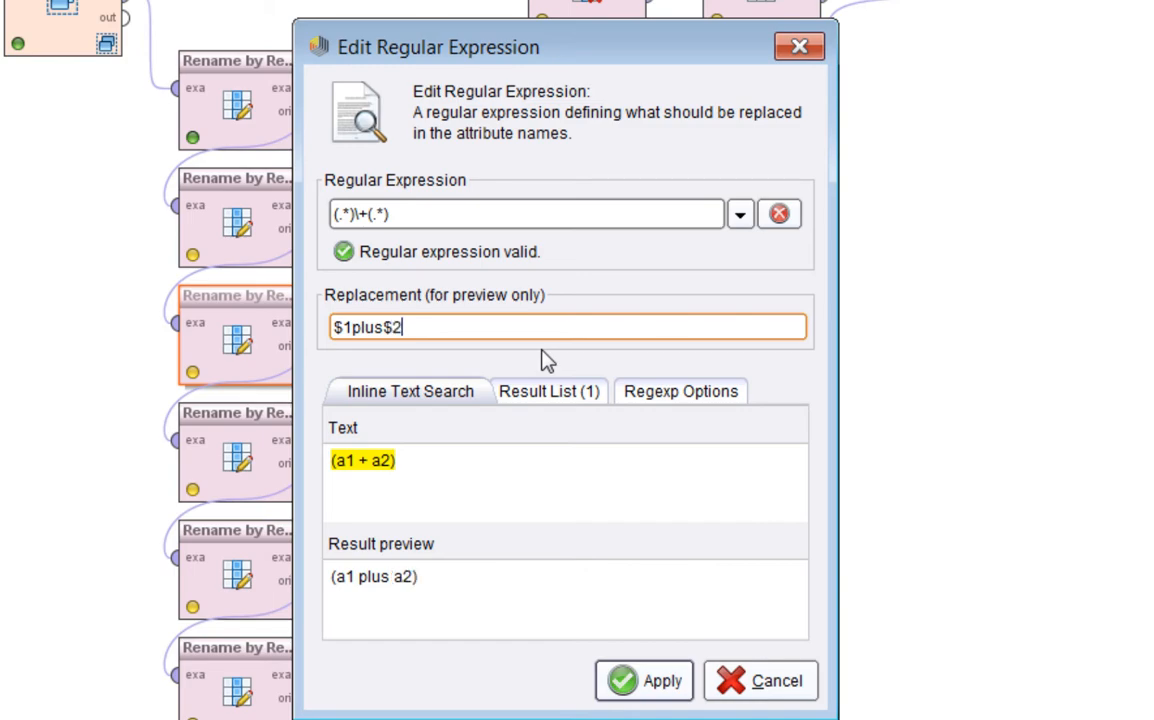
left_click(644, 686)
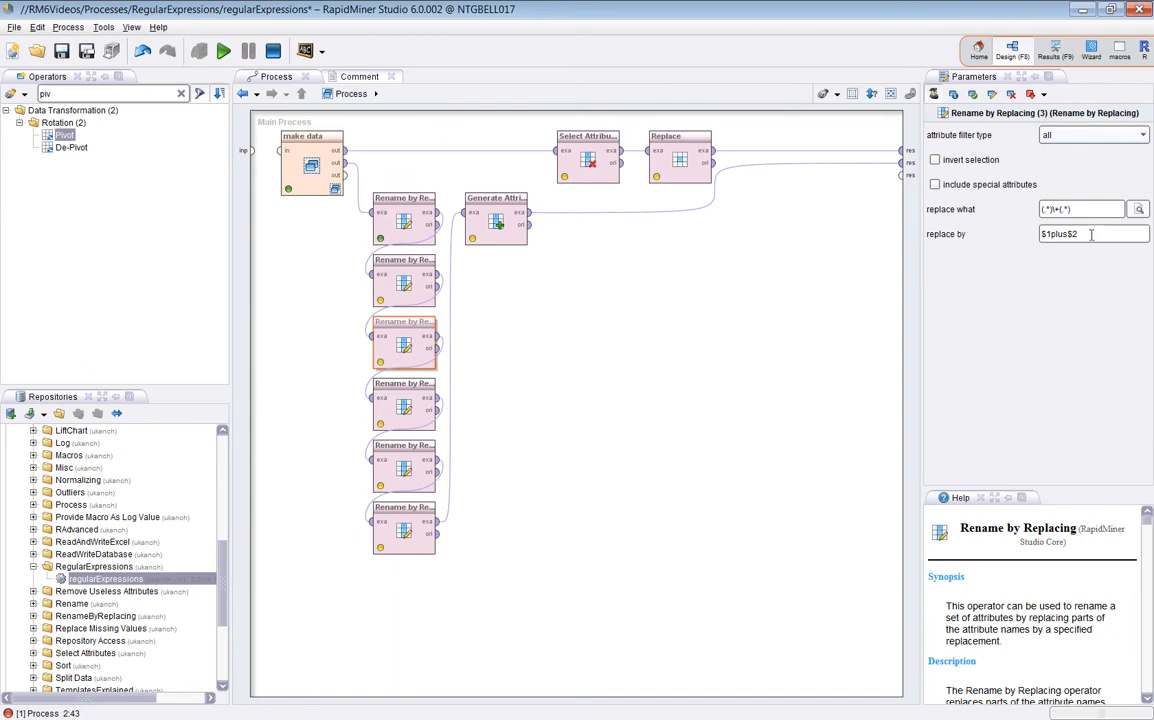
Run past the breakpoint to see columns like [a1 plus a2], then remove the third Rename's breakpoint
key("F11")
left_click(228, 51)
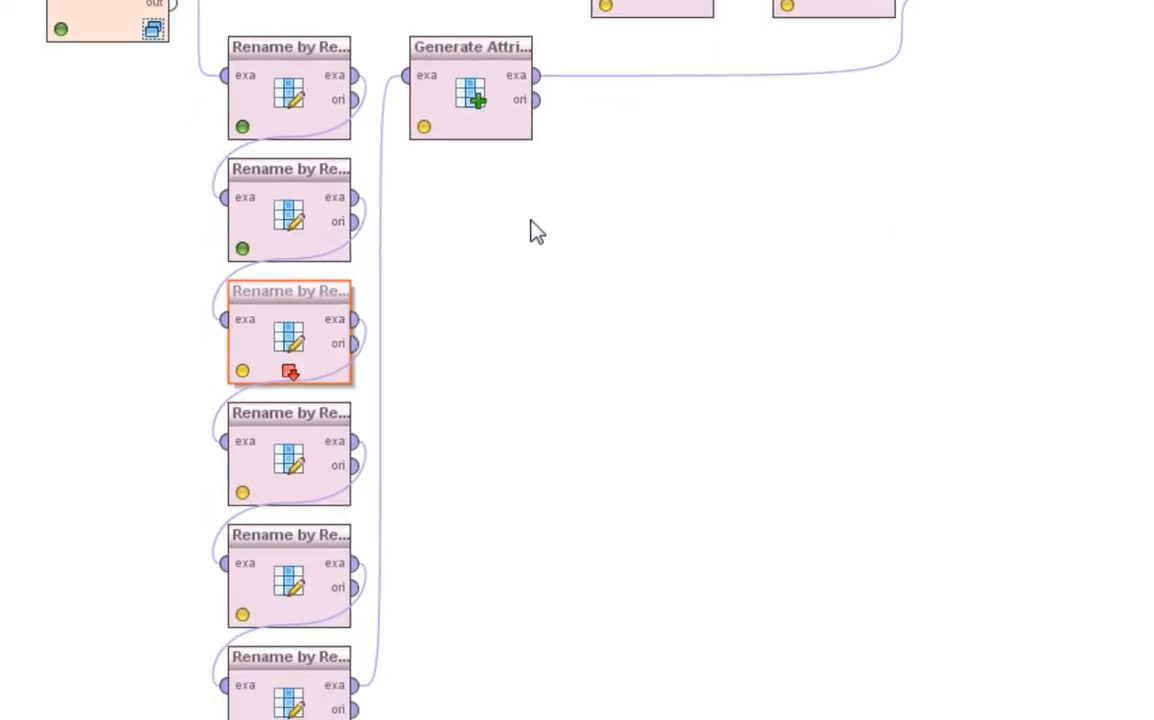
key("F7")
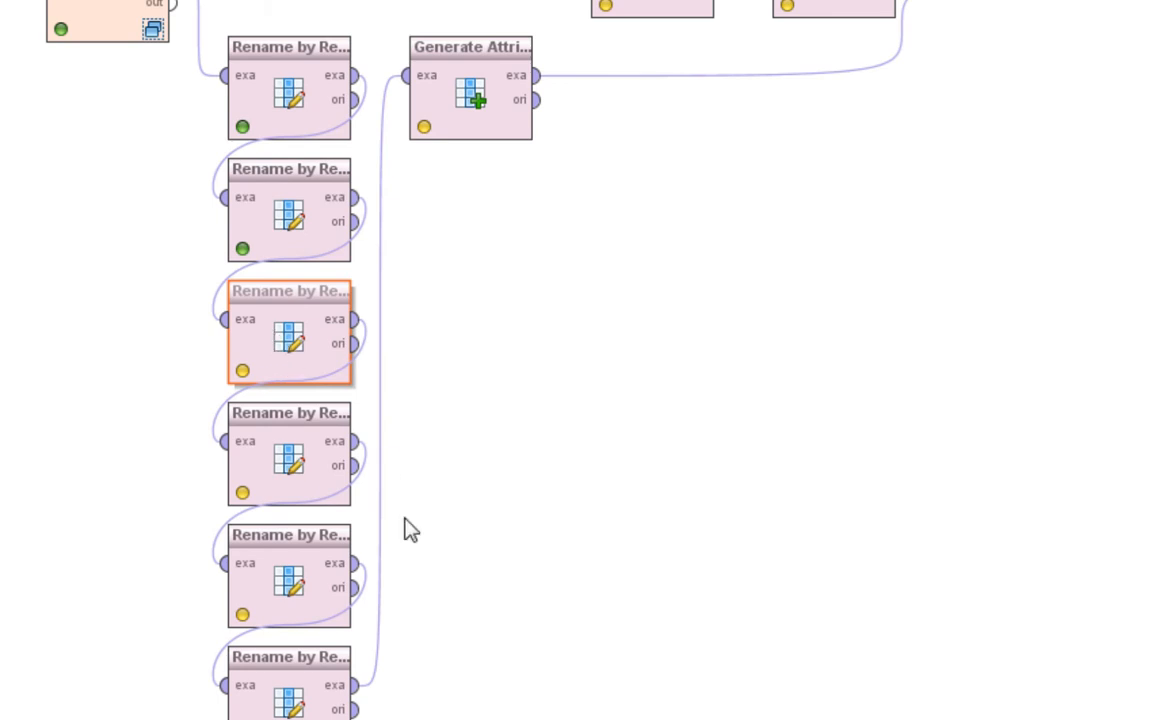
Open the regex editor on the fifth Rename by Replacing pattern (.*)\*(.*) with replacement $1times$2
left_click(343, 473)
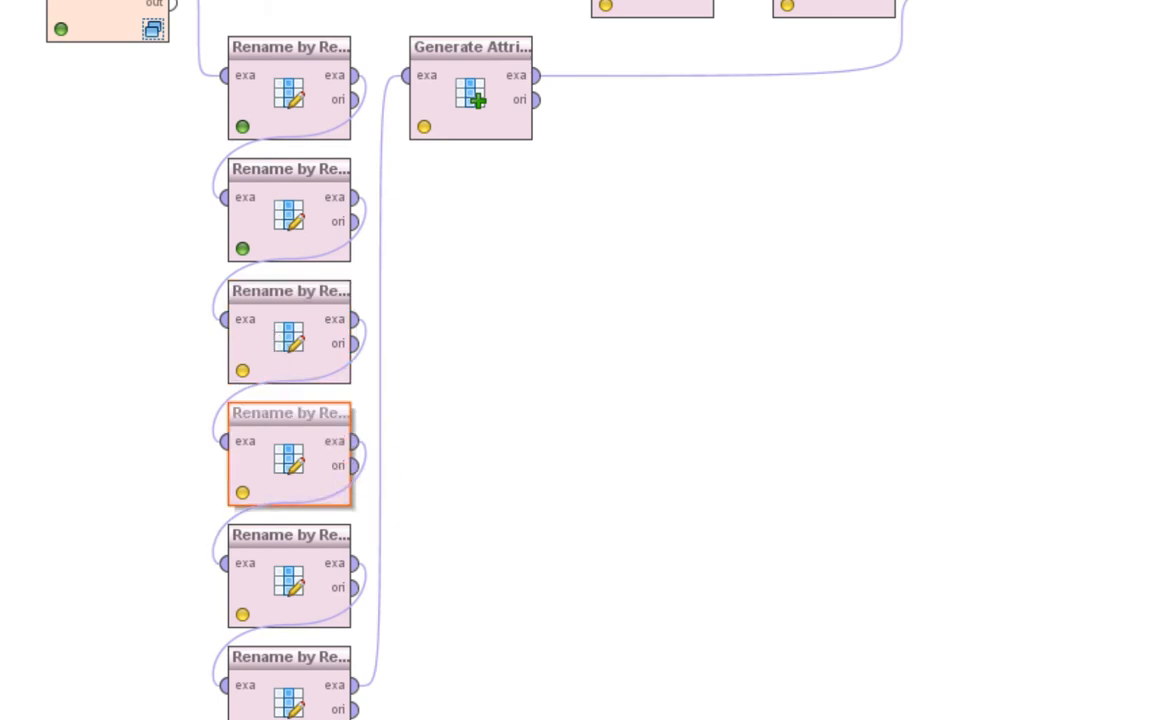
left_click(340, 598)
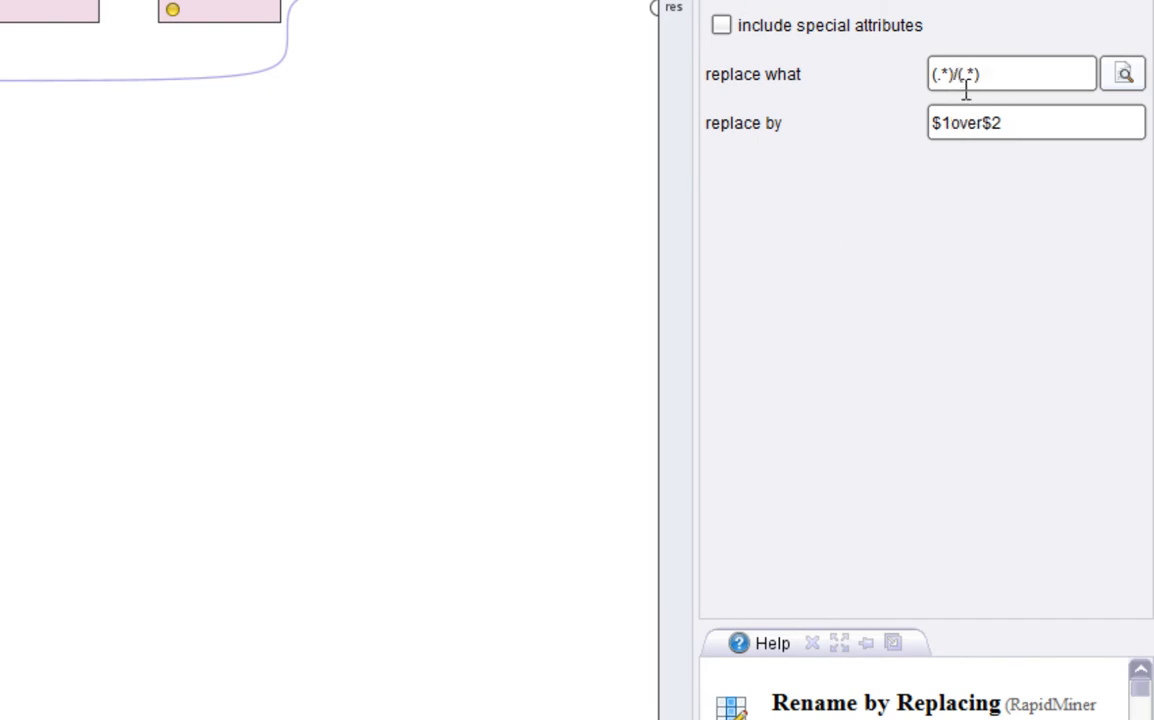
left_click(966, 90)
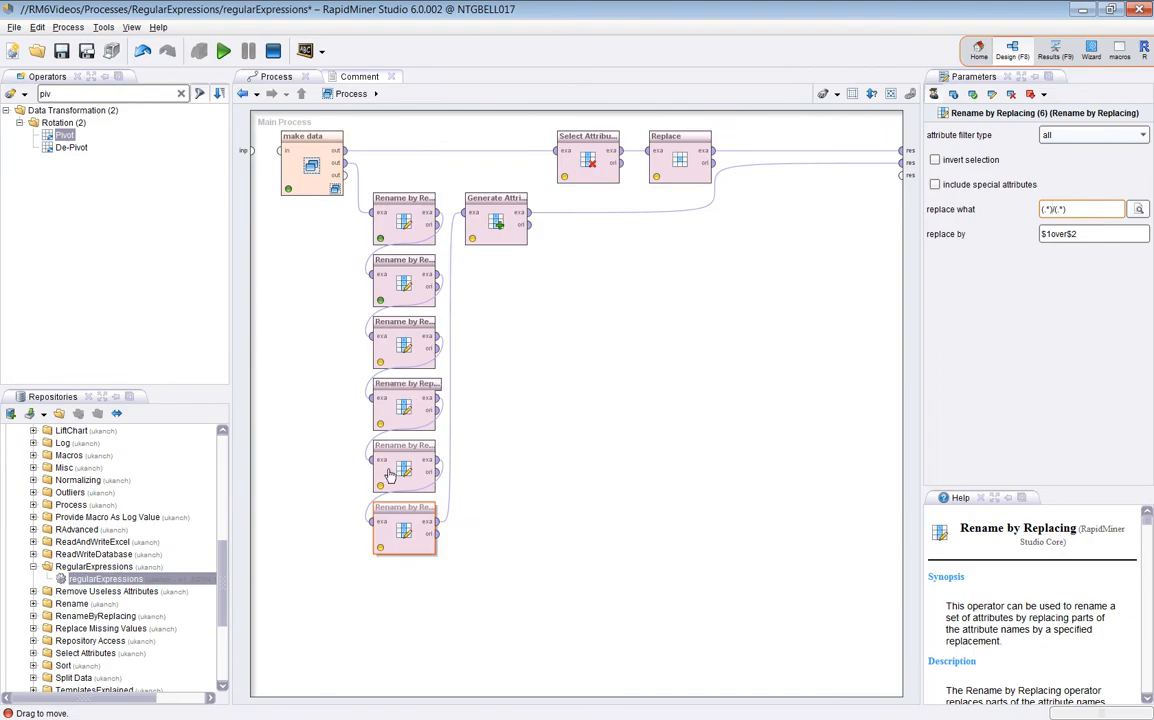
left_click(398, 468)
left_click(1137, 211)
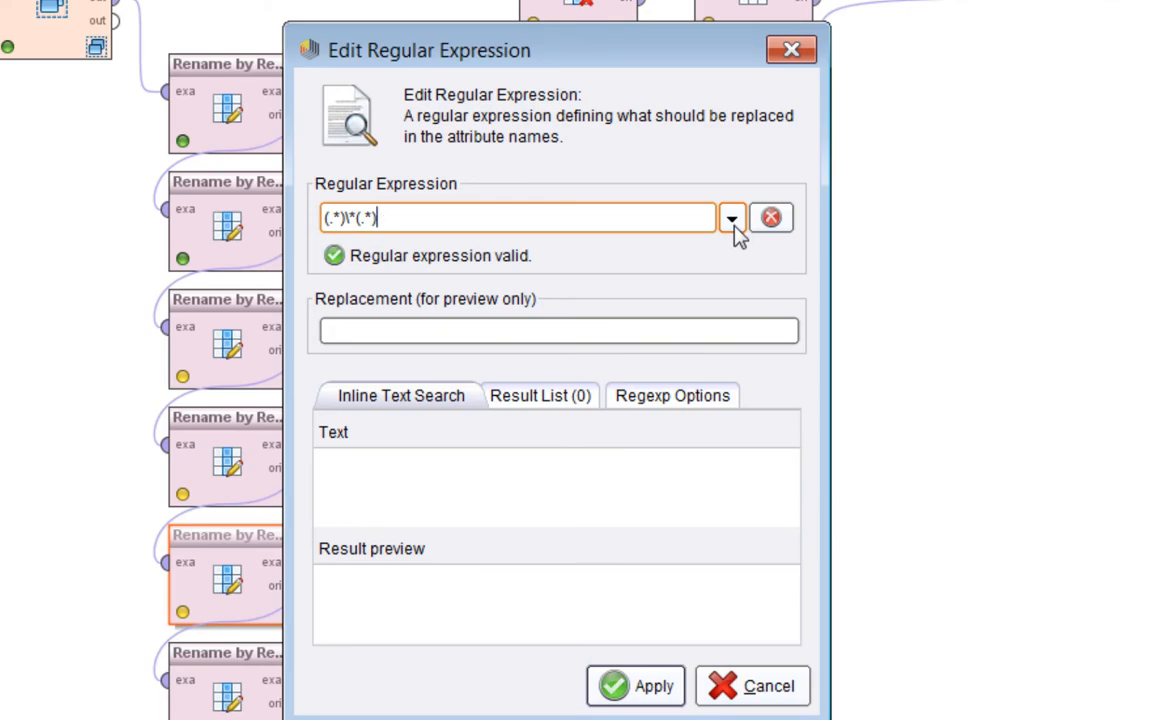
Browse the regex constructs list, cancel the editor unchanged, and select the last rename step
left_click(733, 221)
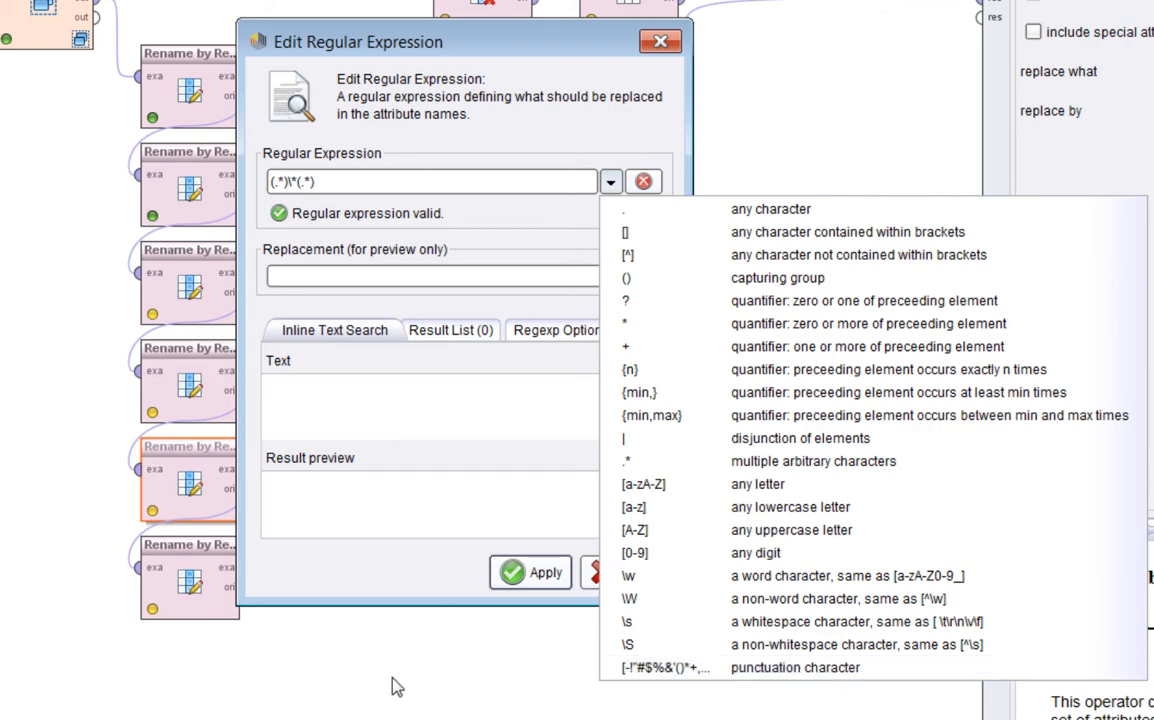
left_click(408, 536)
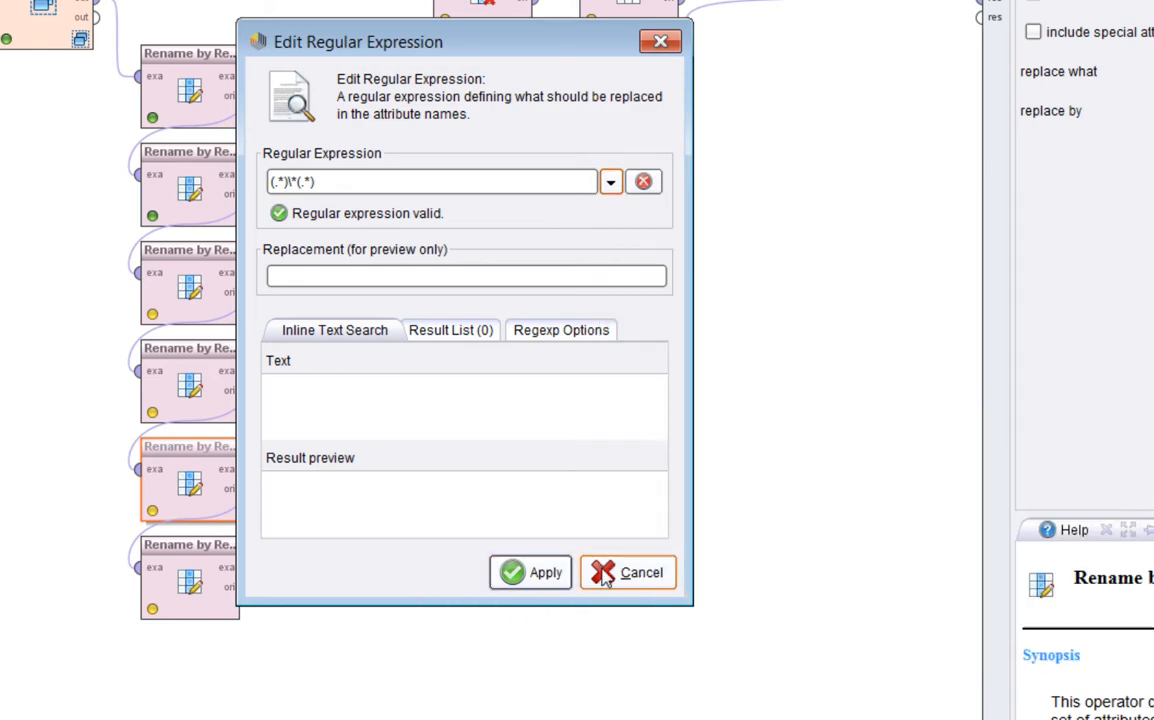
left_click(615, 576)
left_click(188, 585)
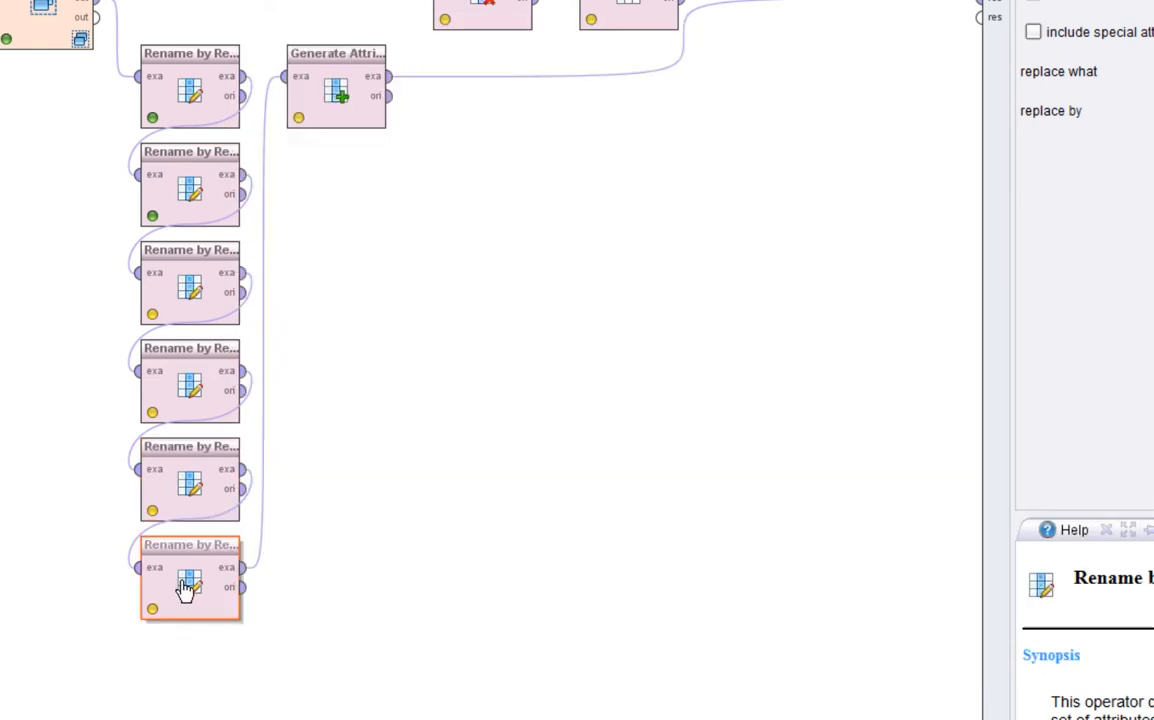
Break after the last Rename by Replacing, scroll through the renamed result columns, then stop the process
key("F7")
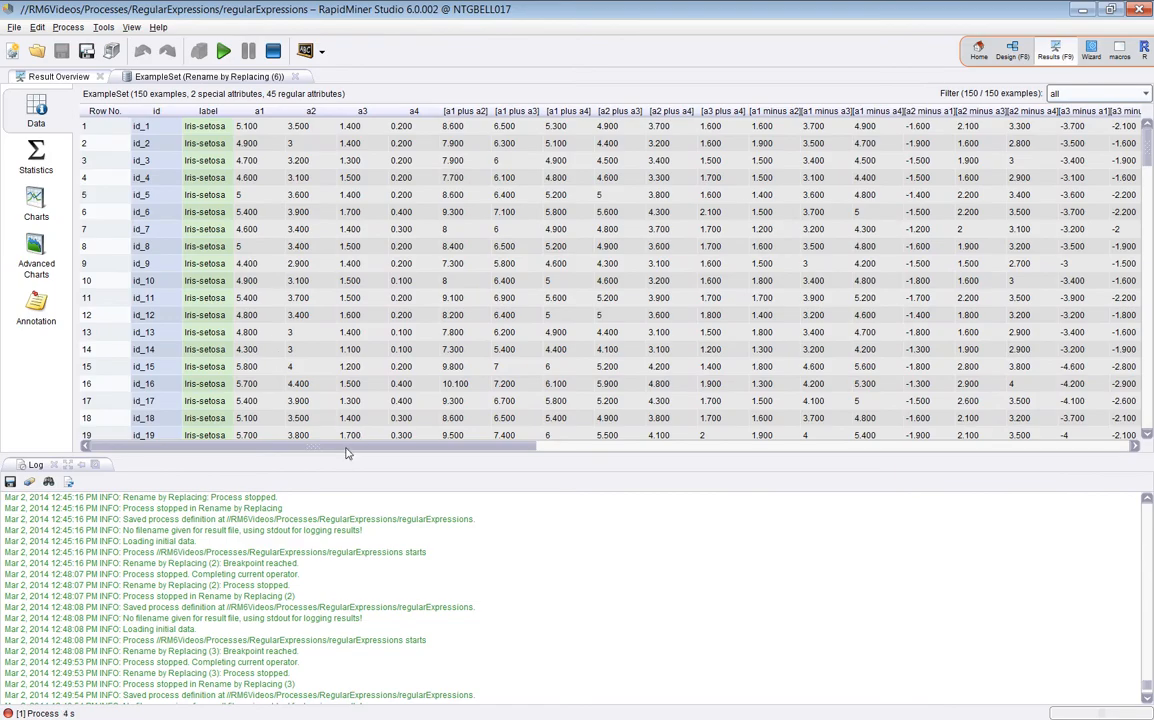
left_click_drag(346, 453, 806, 449)
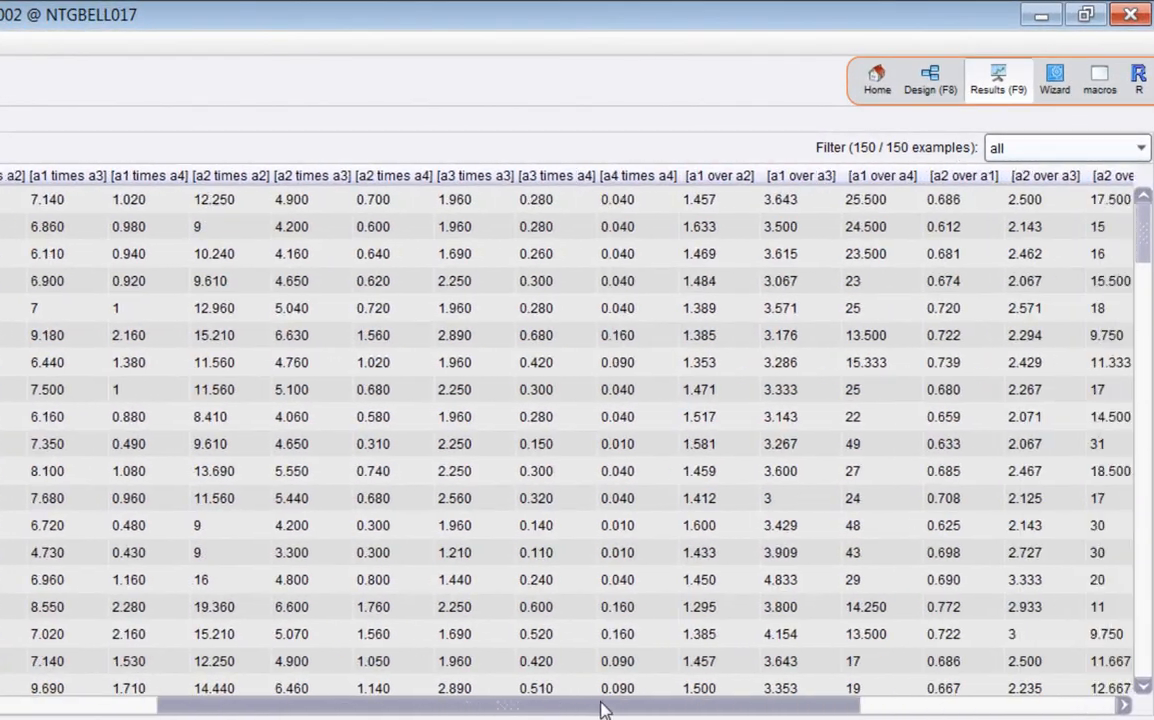
left_click_drag(603, 709, 1085, 708)
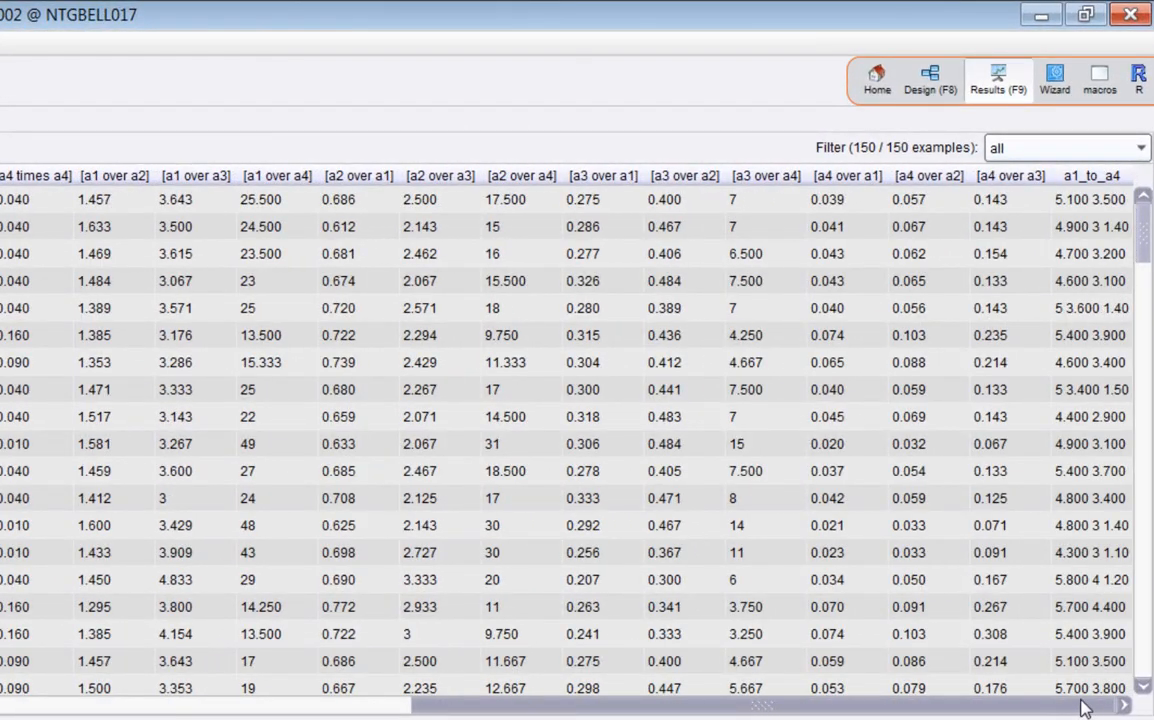
left_click_drag(729, 708, 60, 707)
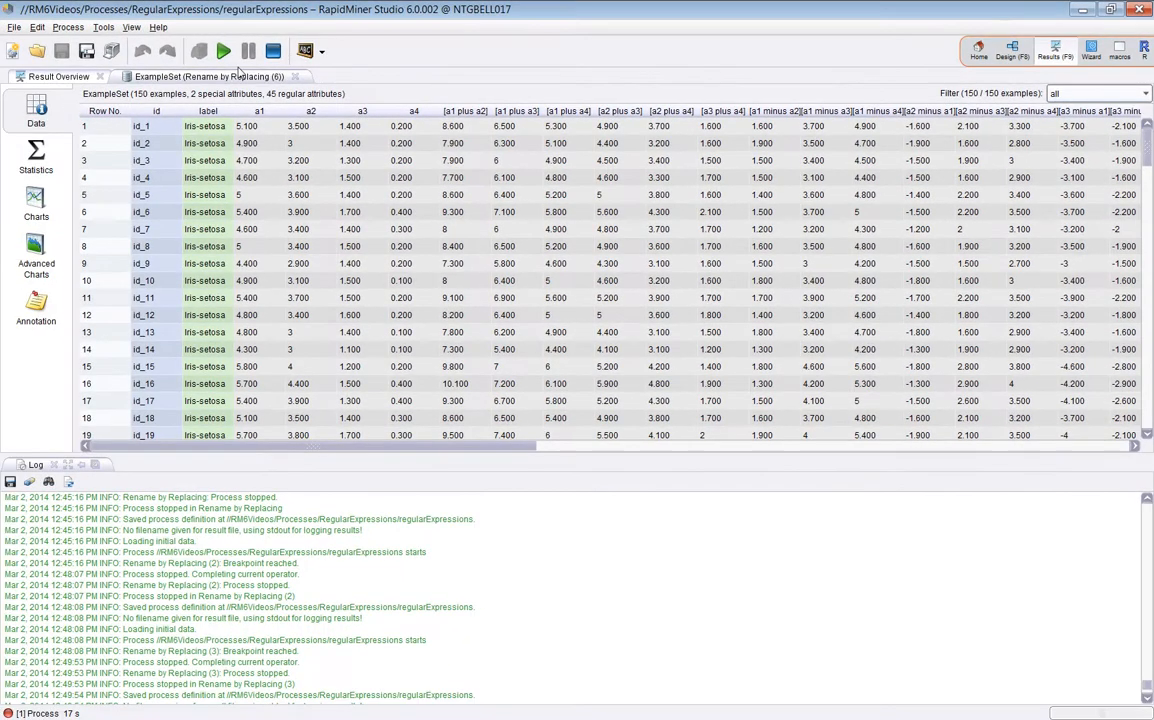
left_click(273, 52)
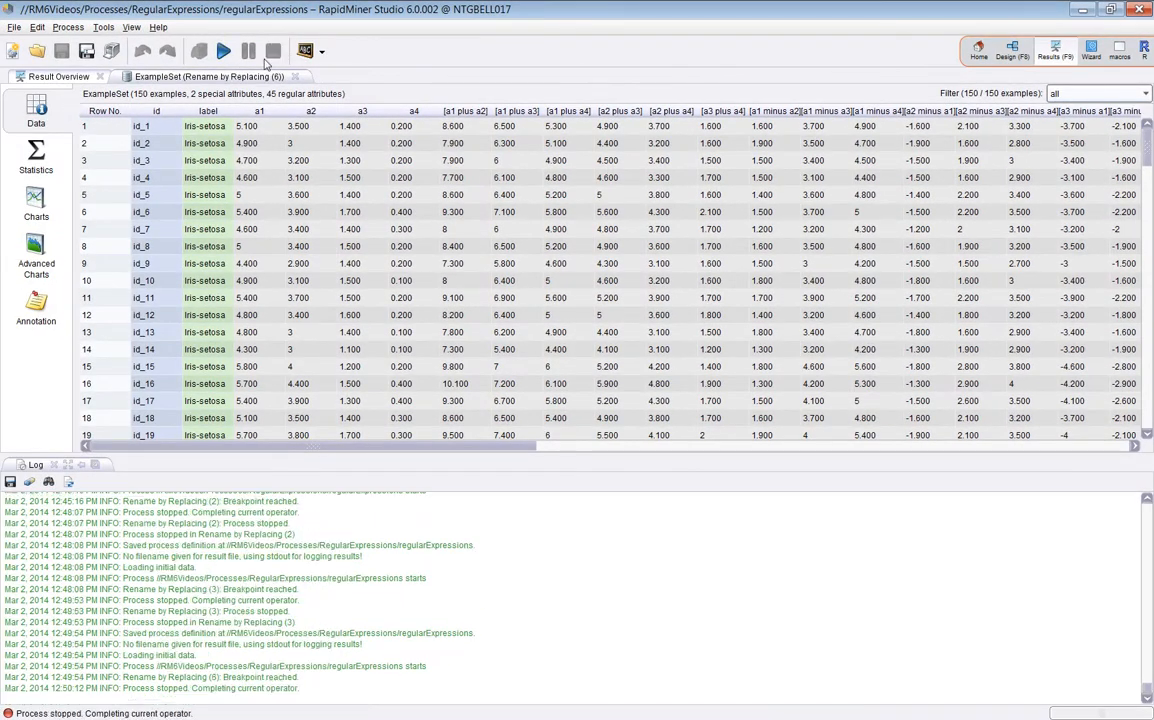
left_click(1015, 54)
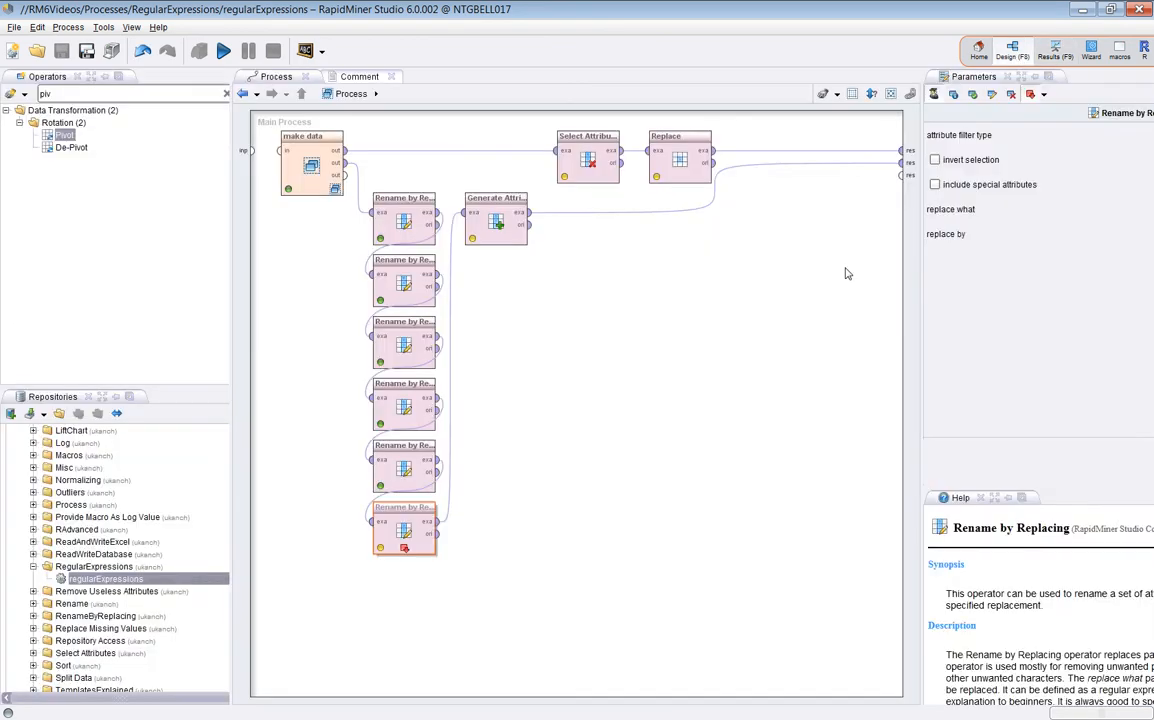
Show Generate Attributes' function list with the finds() checks using 3.*5 and (.*0.*){7}
left_click(496, 205)
left_click(415, 548)
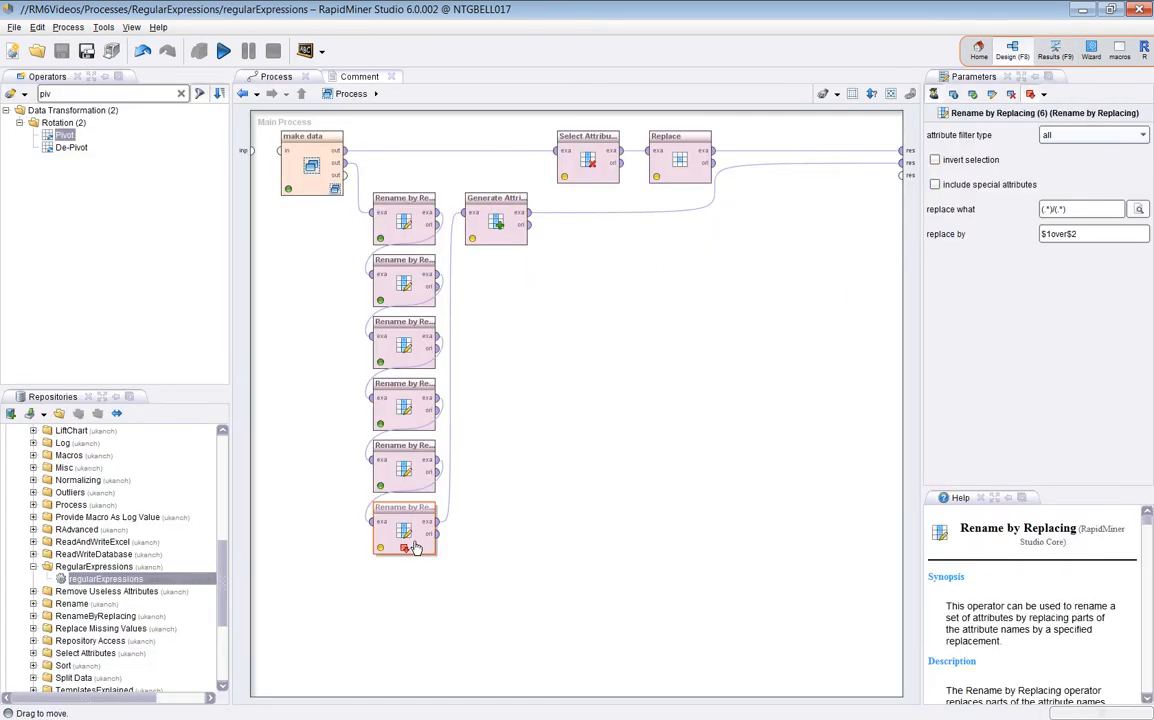
left_click(489, 227)
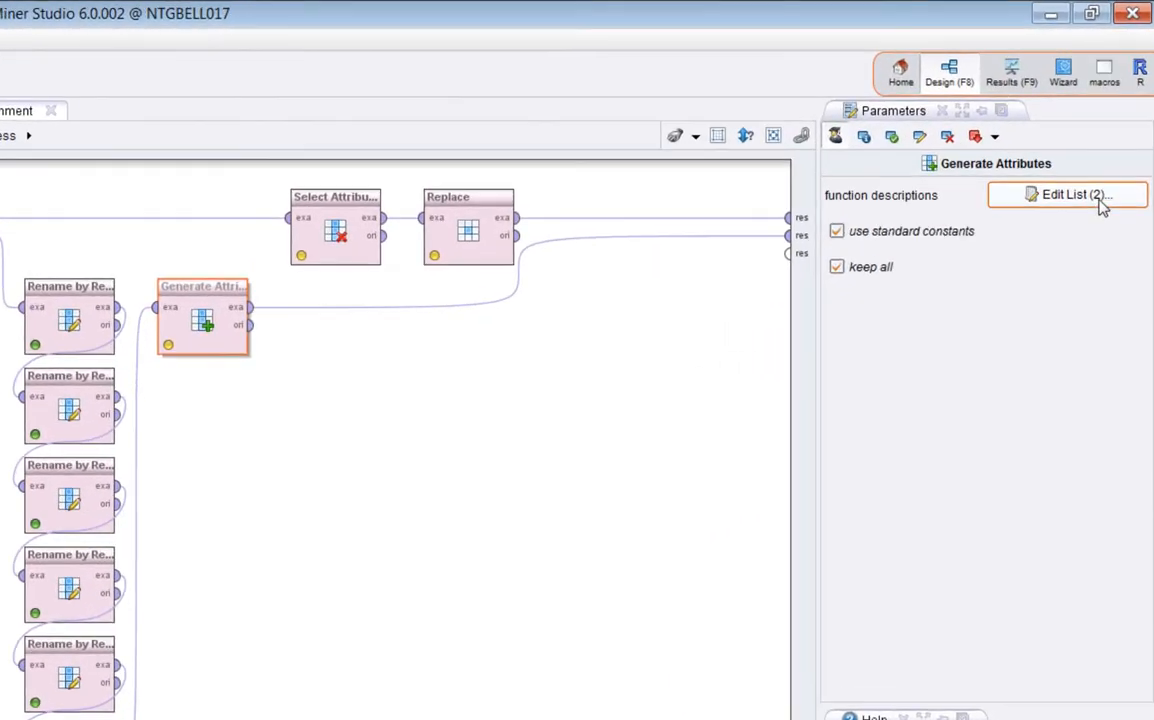
left_click(1088, 155)
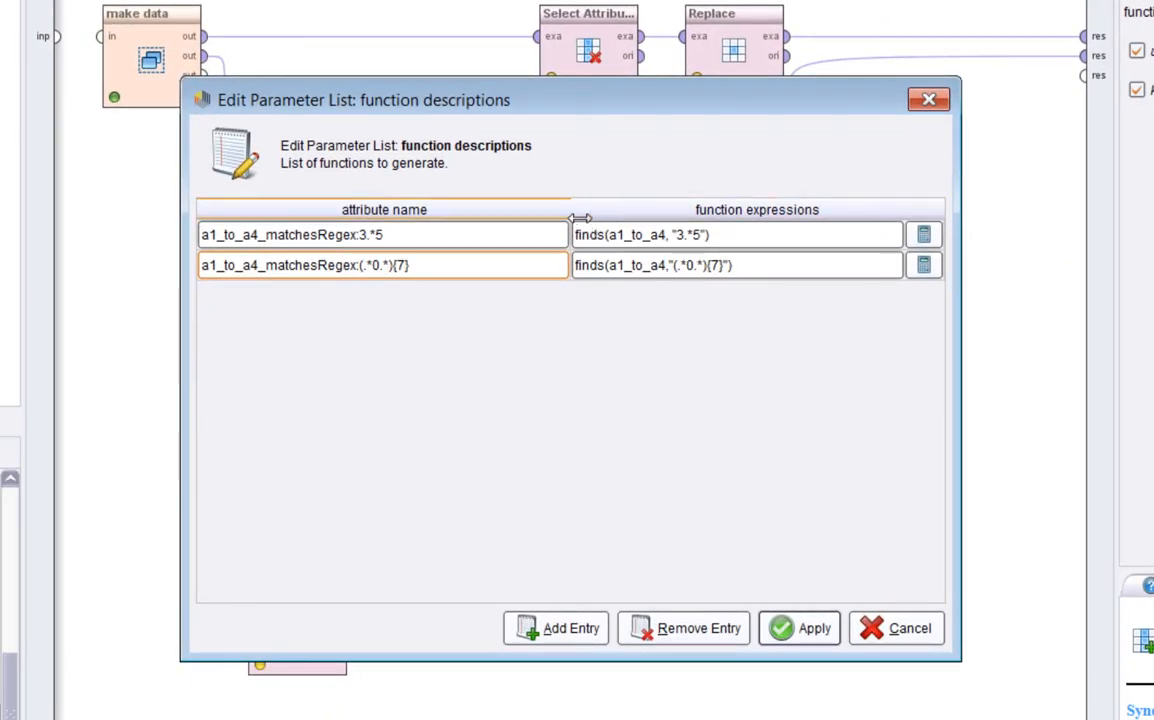
Narrow the name column to read both finds() expressions, then cancel the function list
left_click_drag(427, 297, 317, 297)
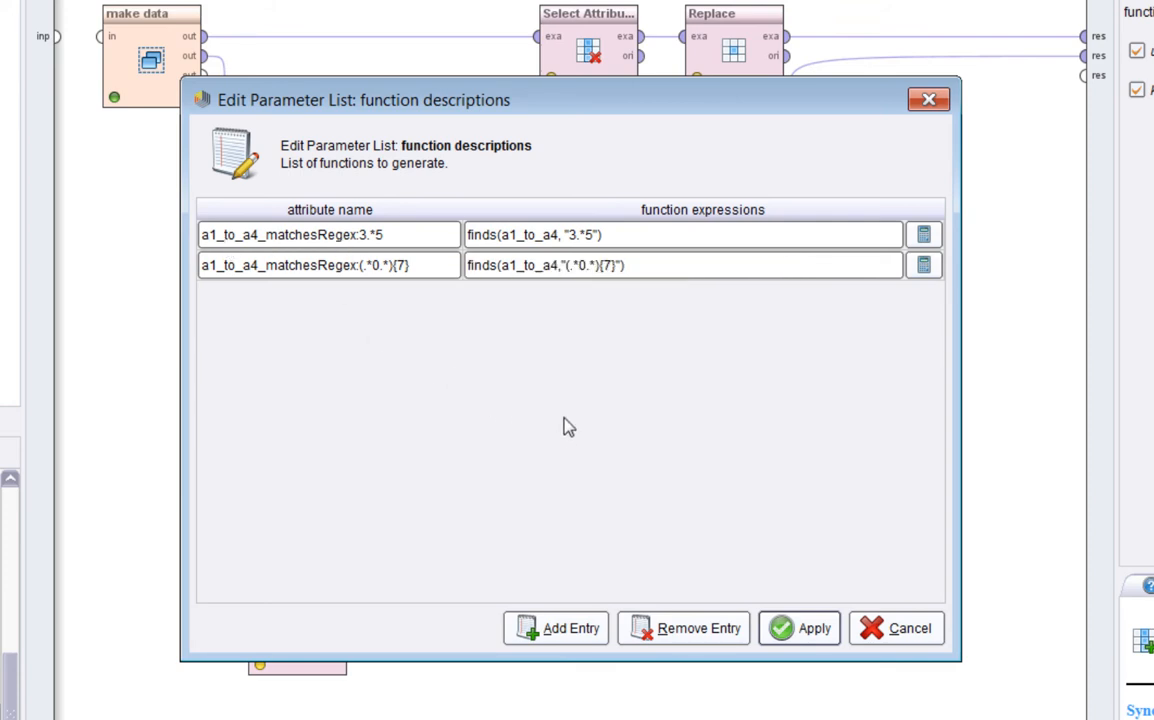
left_click(695, 272)
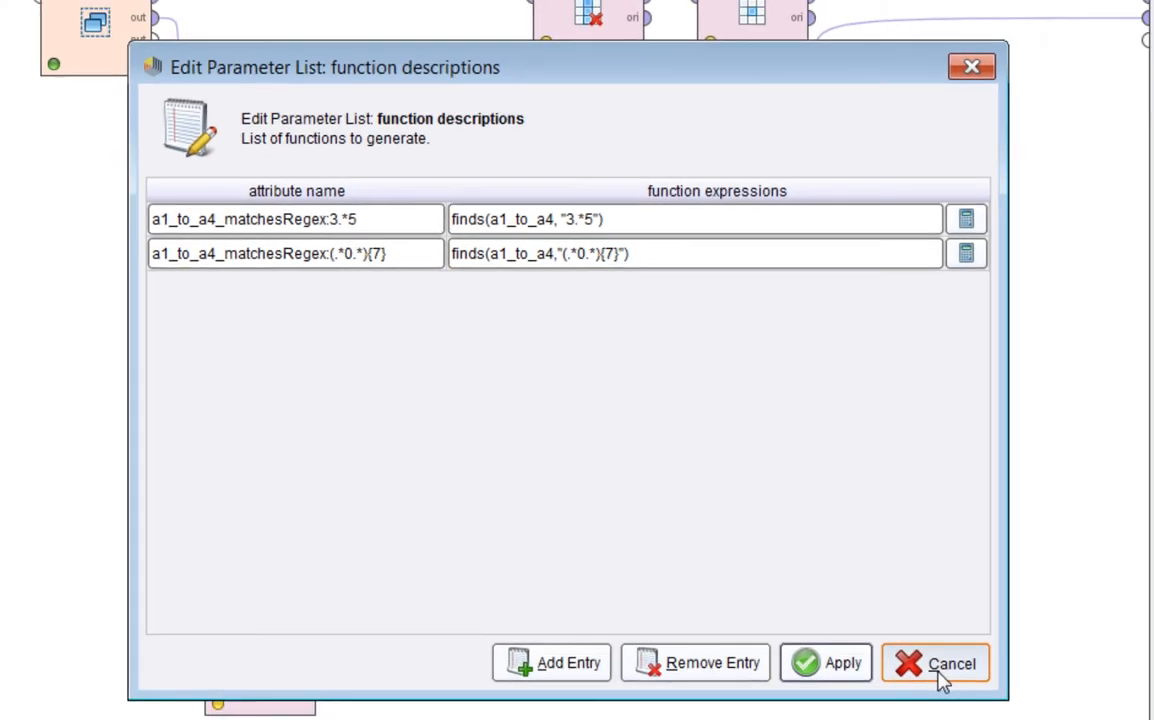
left_click(1005, 715)
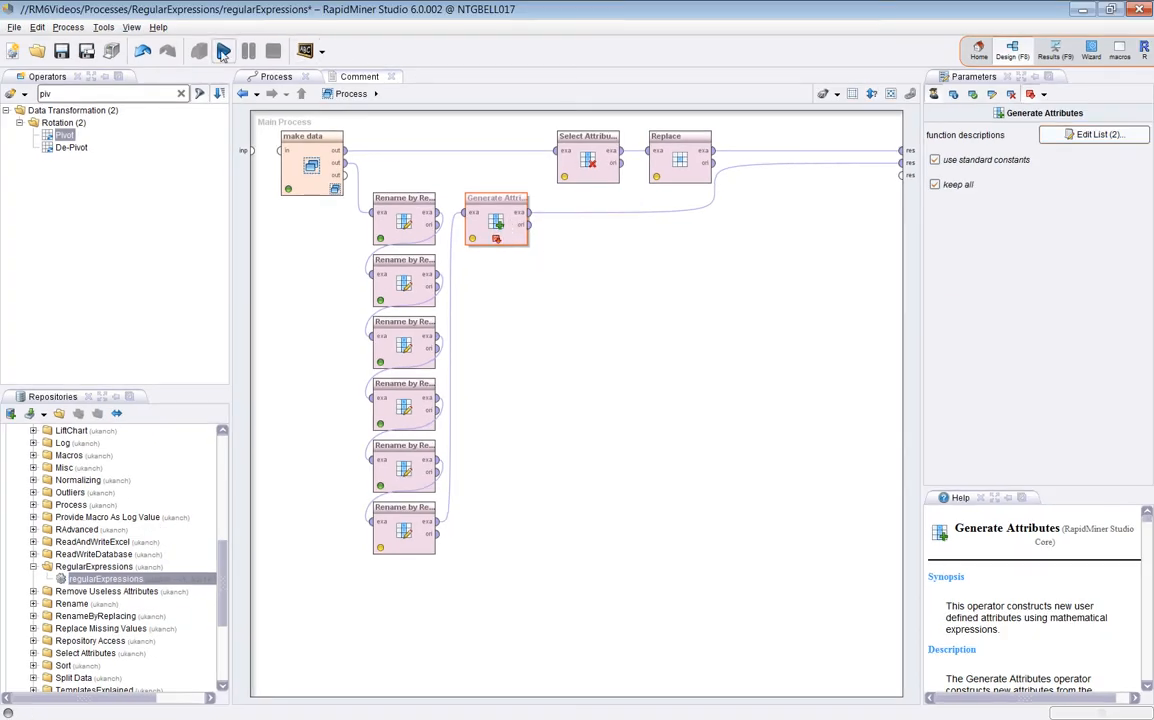
Run the process and widen the a1_to_a4 column in the results table
left_click(224, 53)
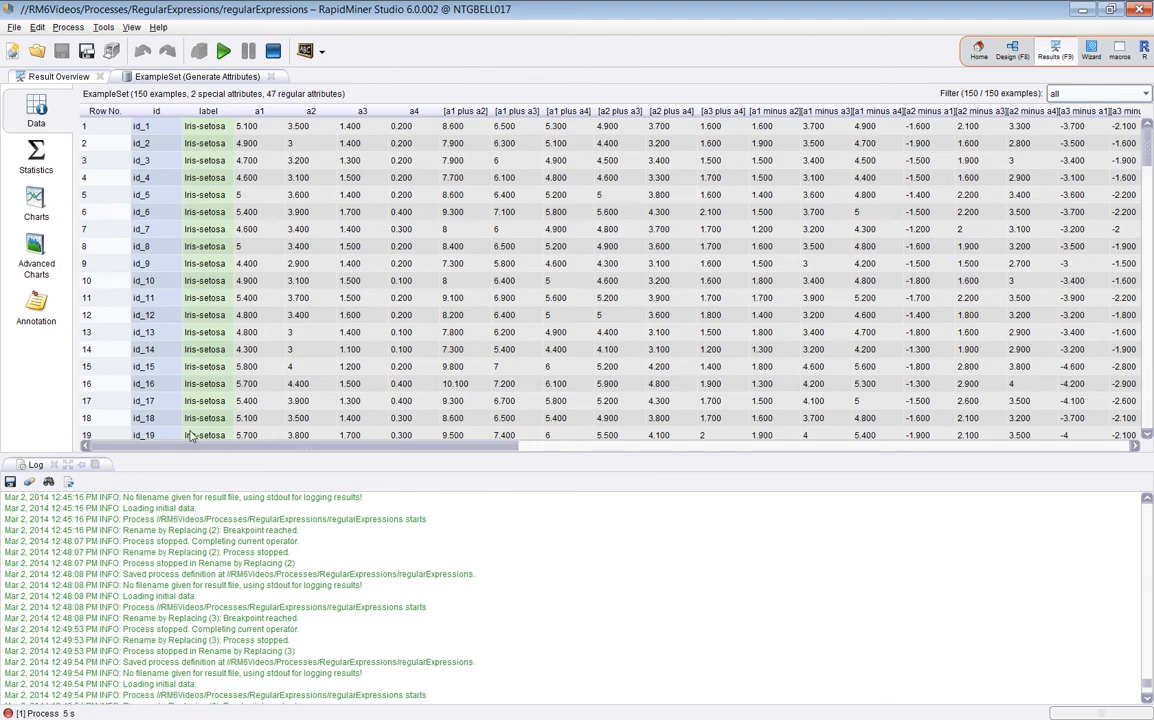
left_click_drag(193, 450, 922, 448)
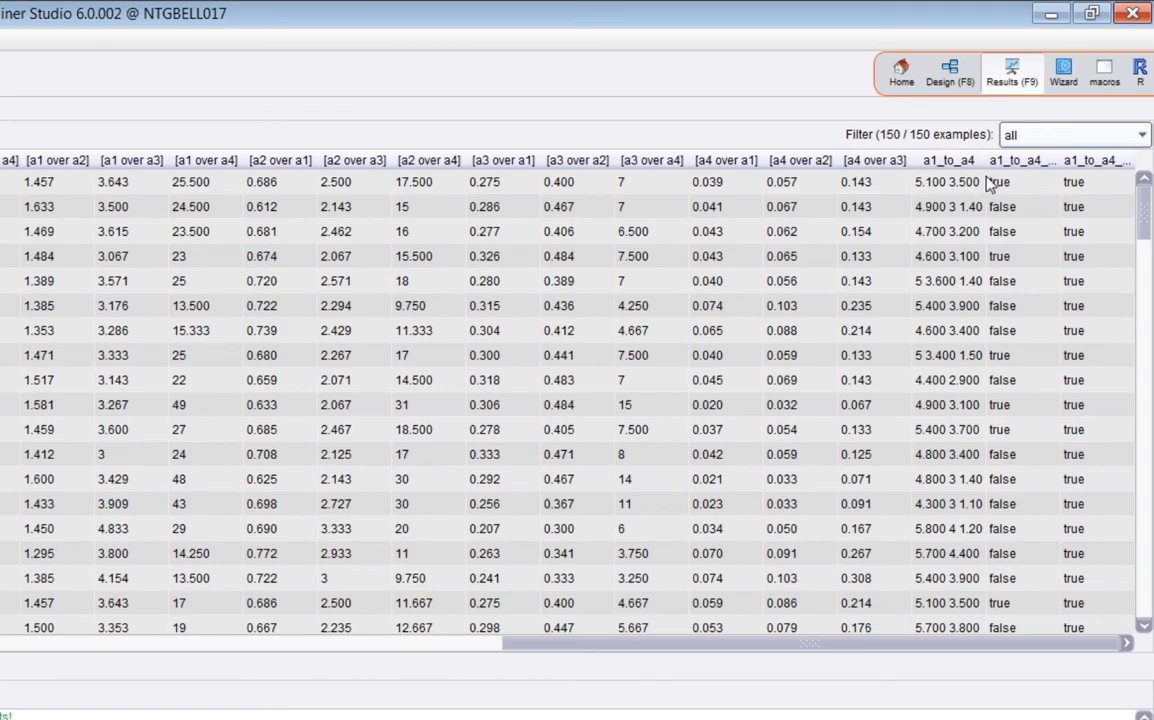
left_click_drag(999, 170, 1068, 177)
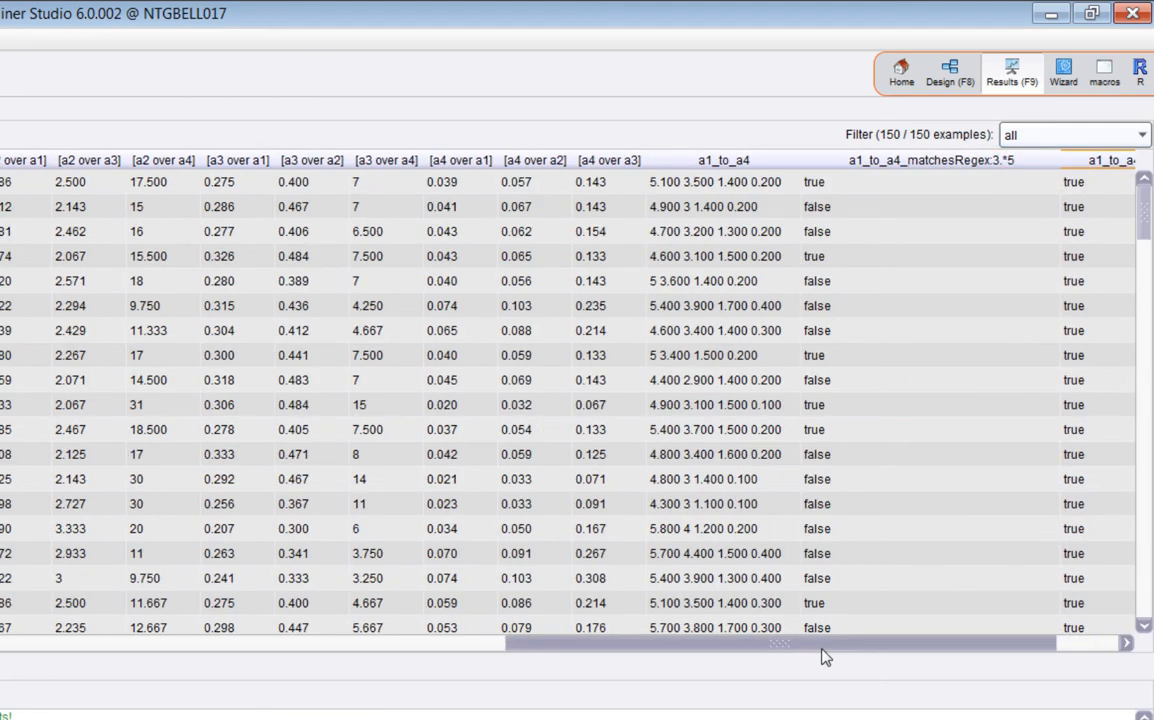
left_click_drag(822, 647, 1002, 633)
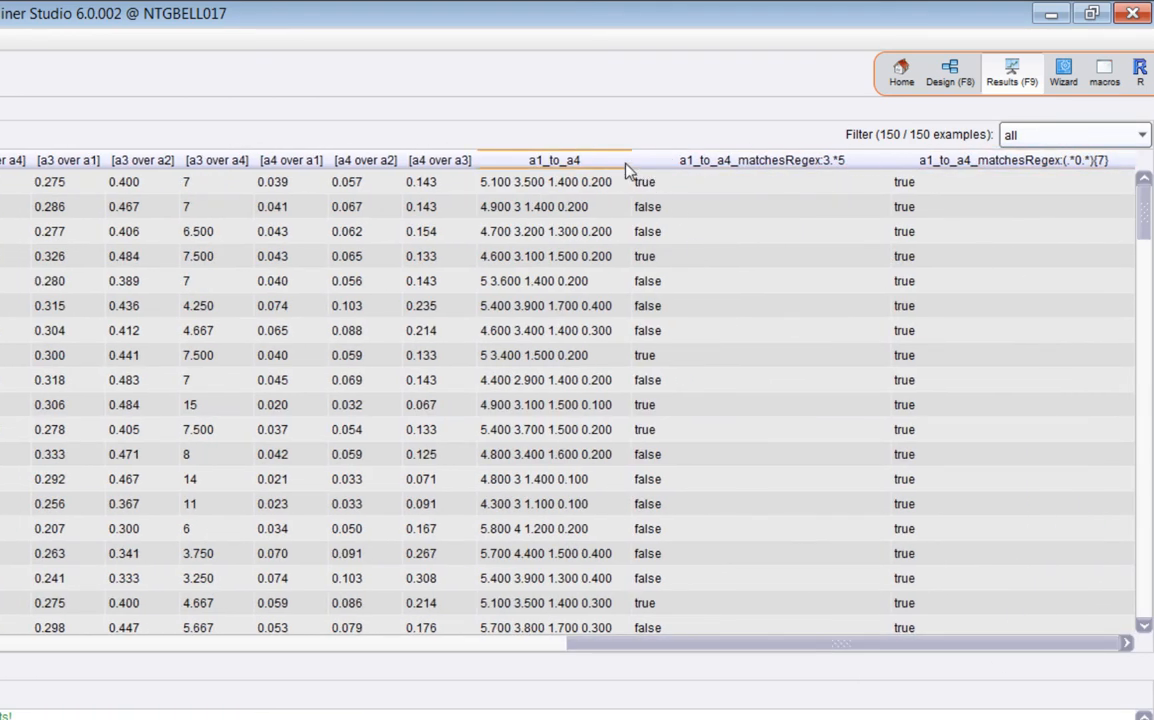
left_click_drag(631, 160, 664, 161)
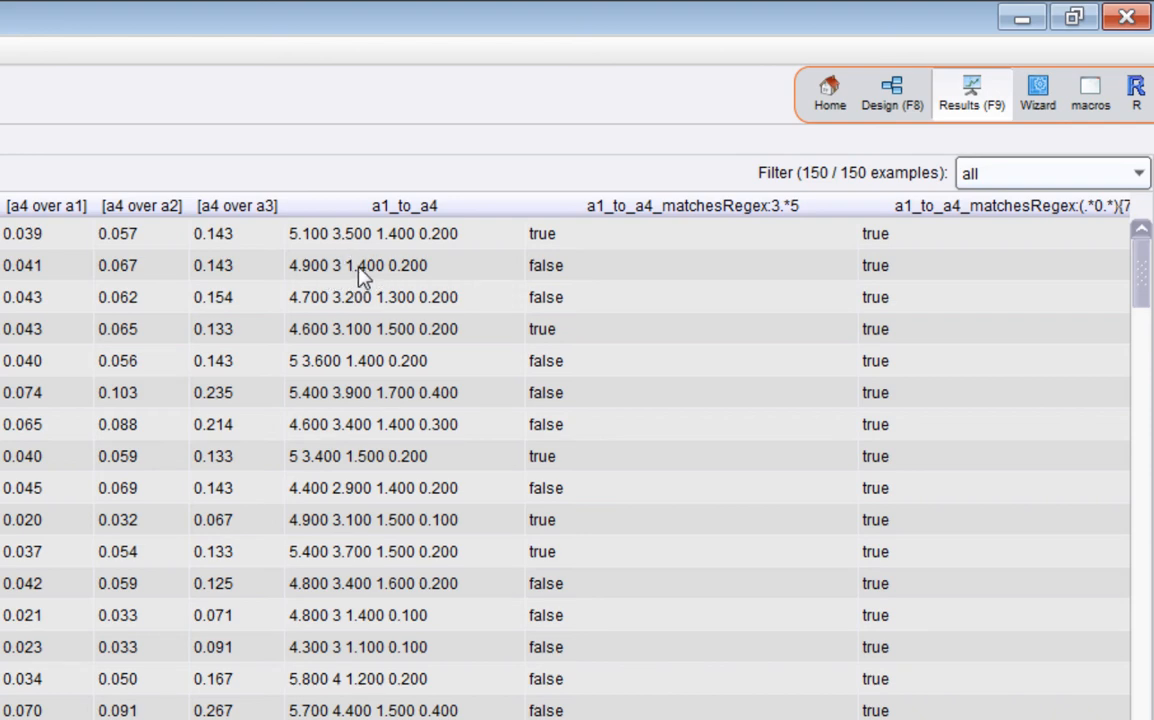
Compare values like 5 3 1.600 0.200 against their false 3.*5 and {7} match results
left_click(615, 280)
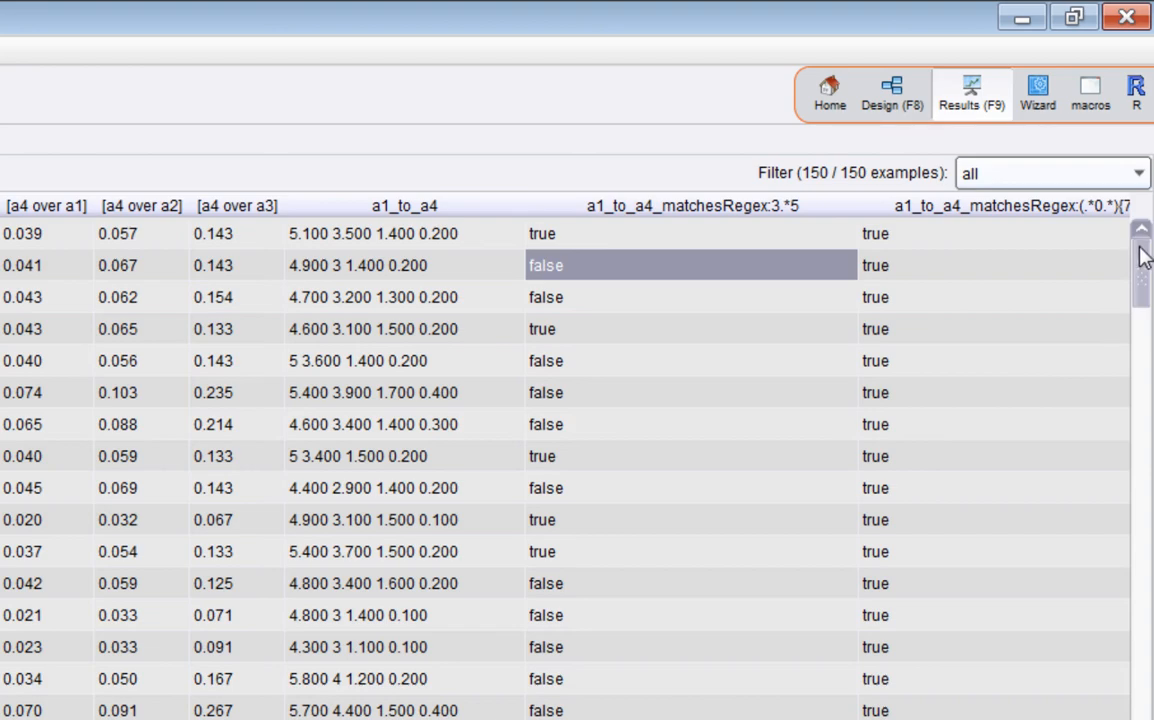
left_click_drag(1143, 258, 1146, 322)
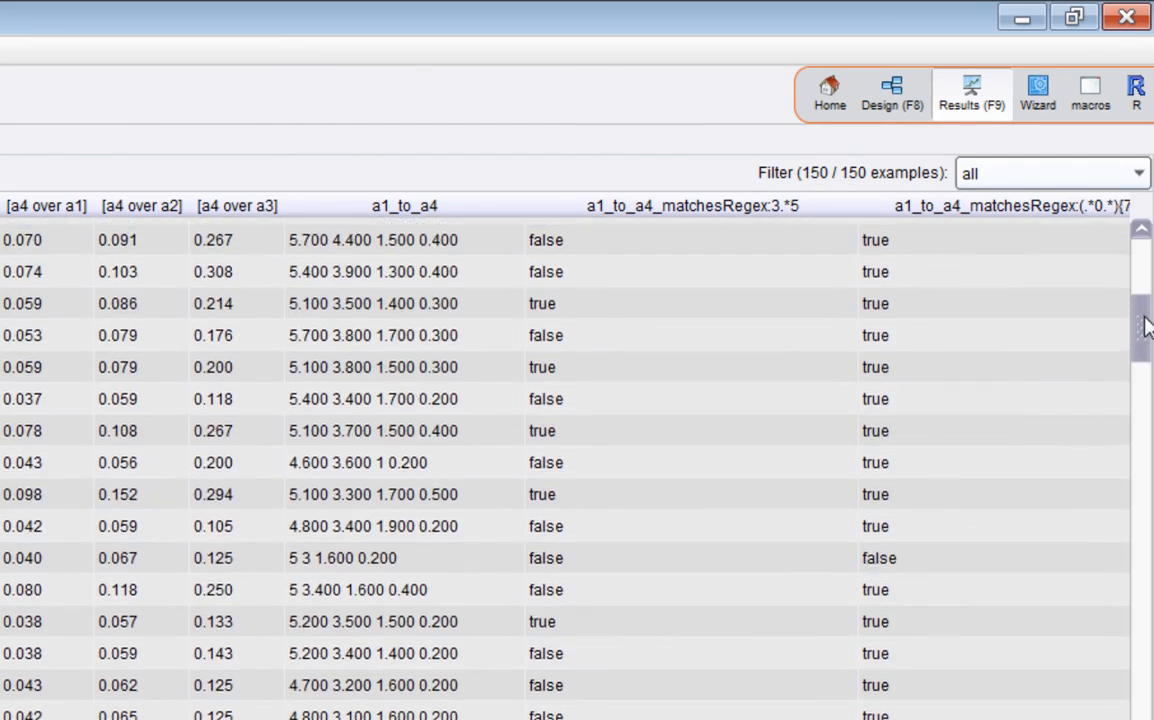
left_click(447, 566)
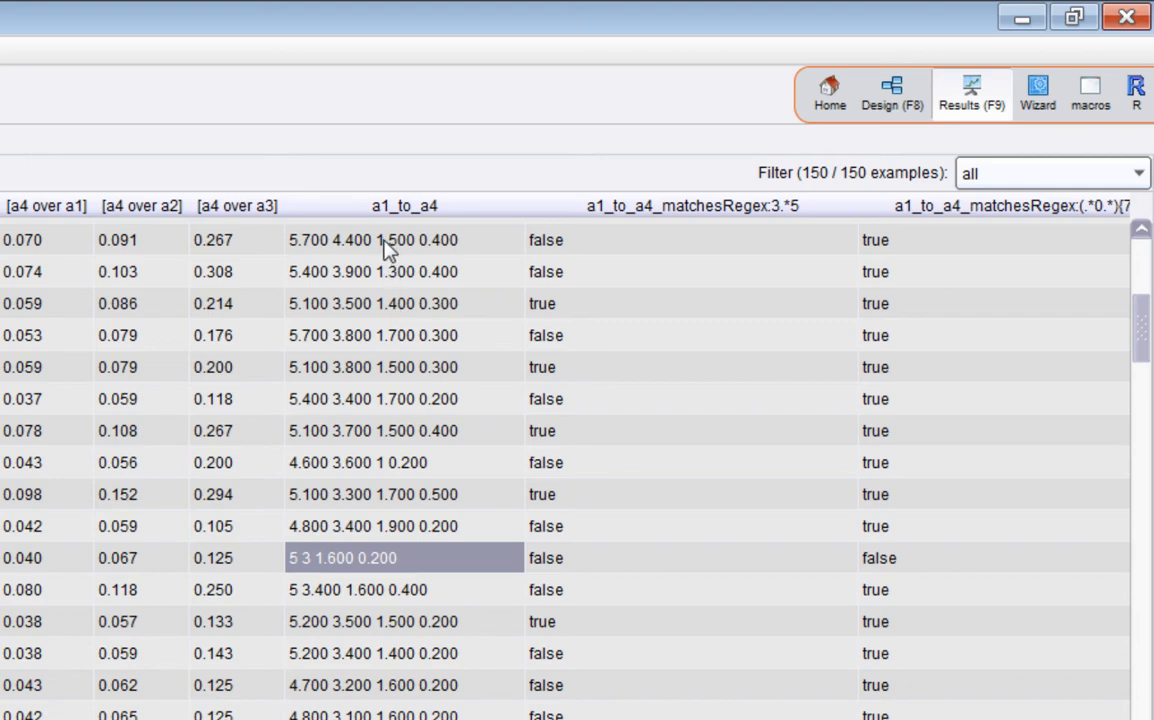
left_click(953, 553)
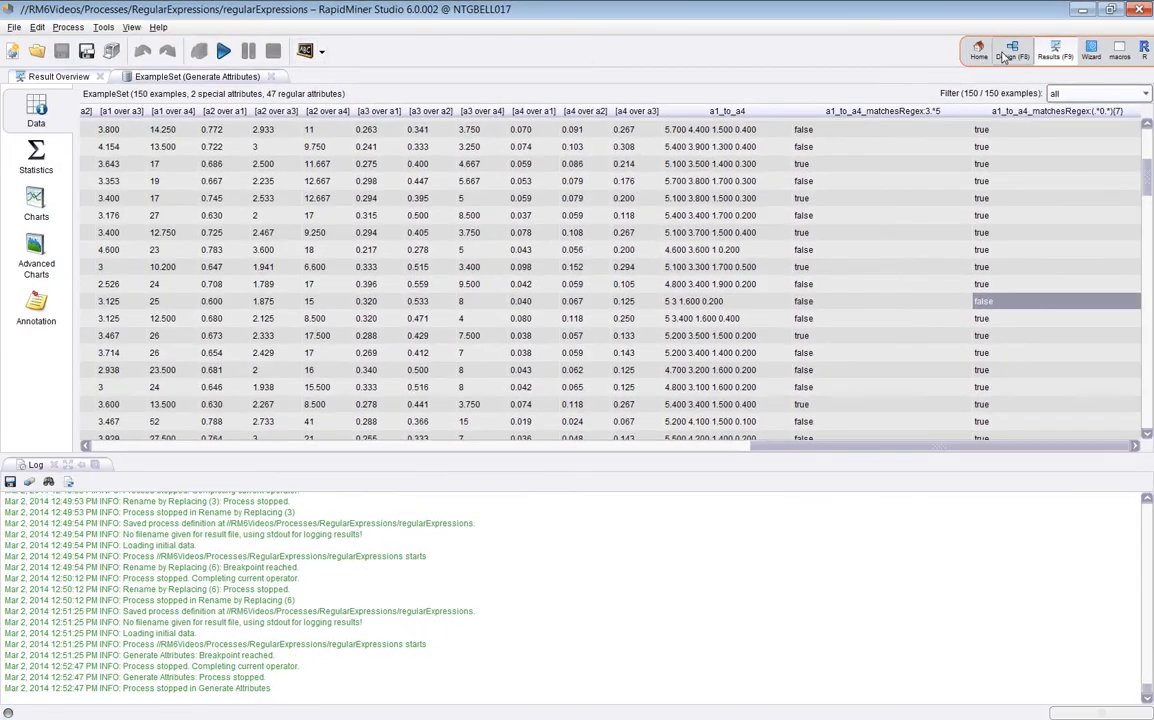
key("F8")
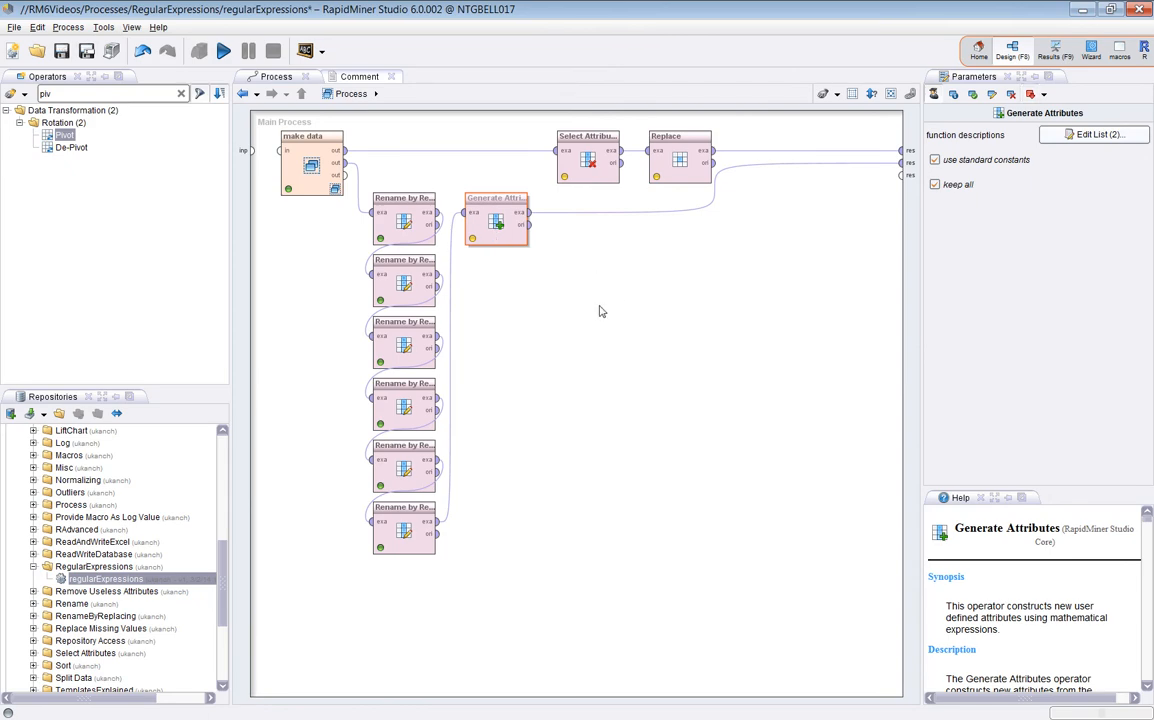
Set a breakpoint on the Select Attributes operator and start the run with F11
left_click(580, 166)
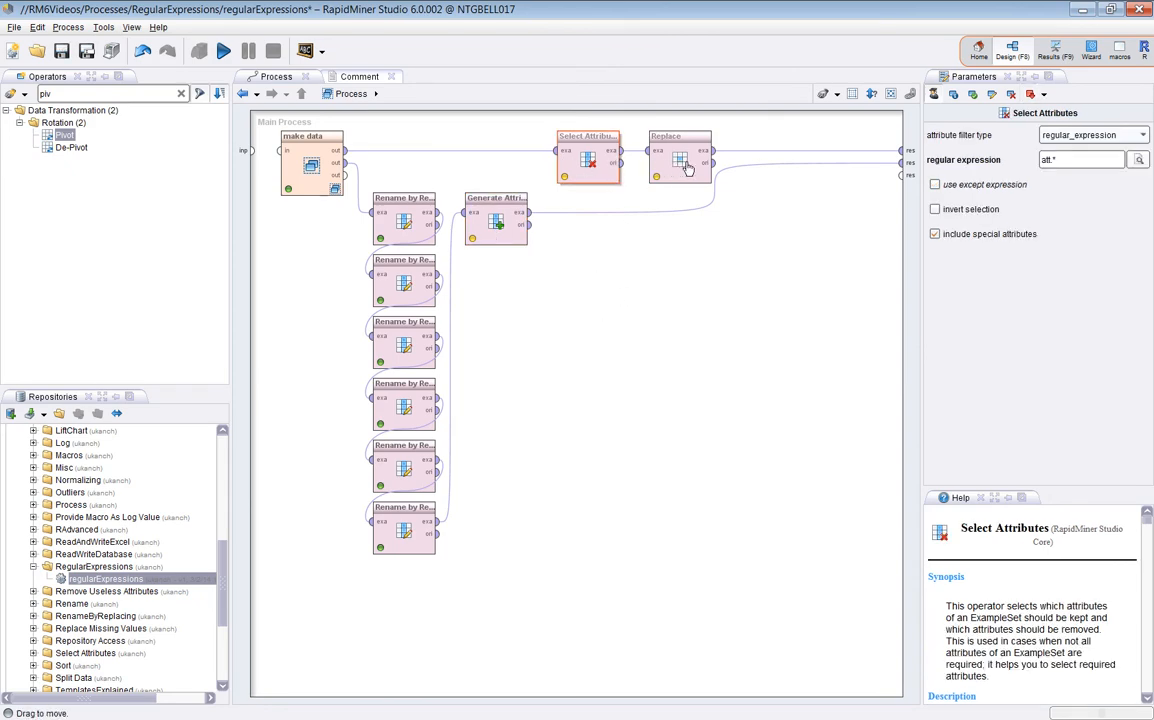
left_click(680, 160)
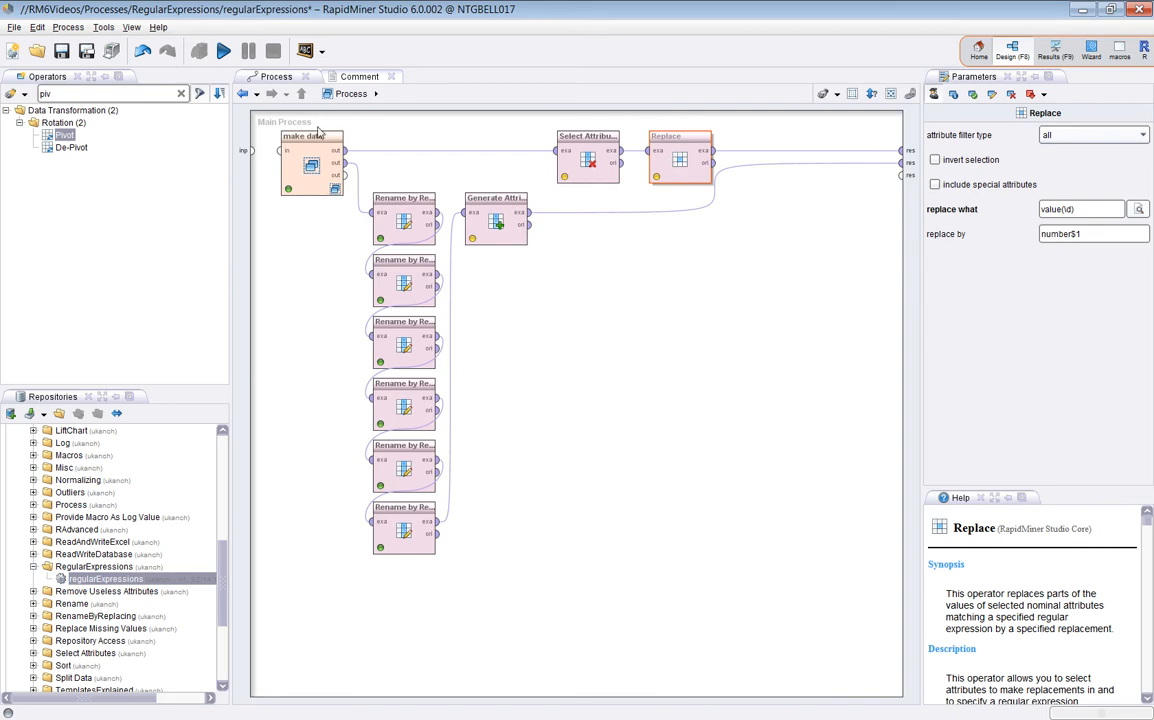
left_click(311, 170)
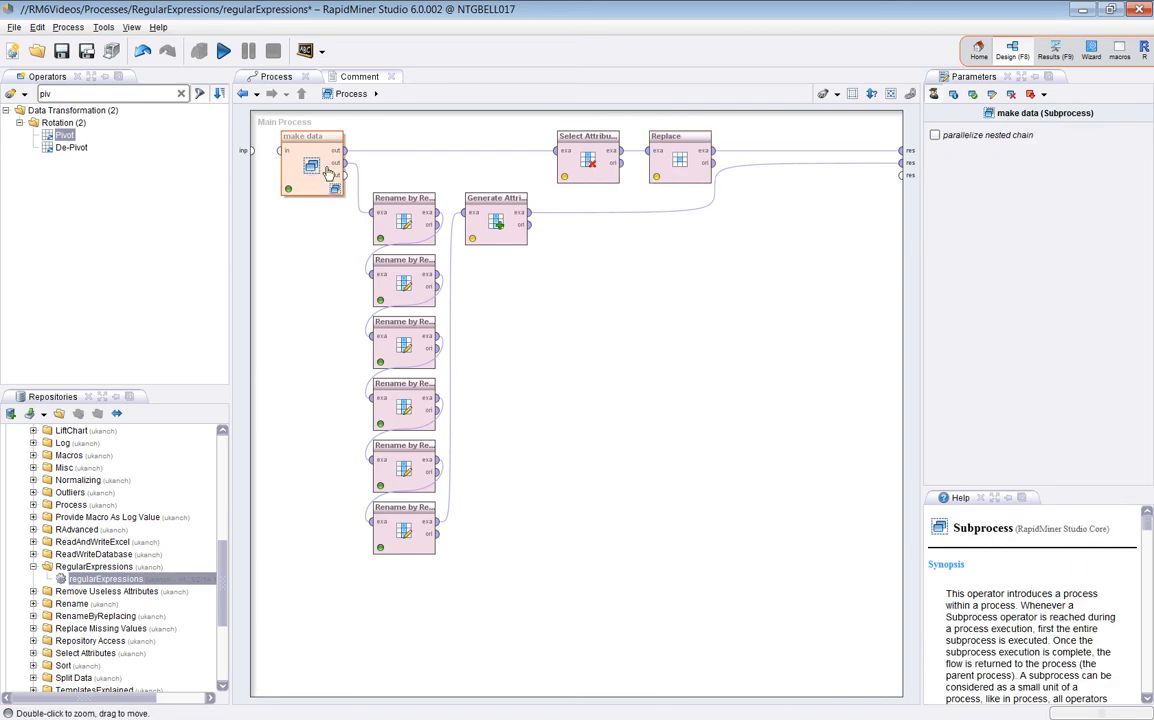
left_click(585, 157)
right_click(587, 158)
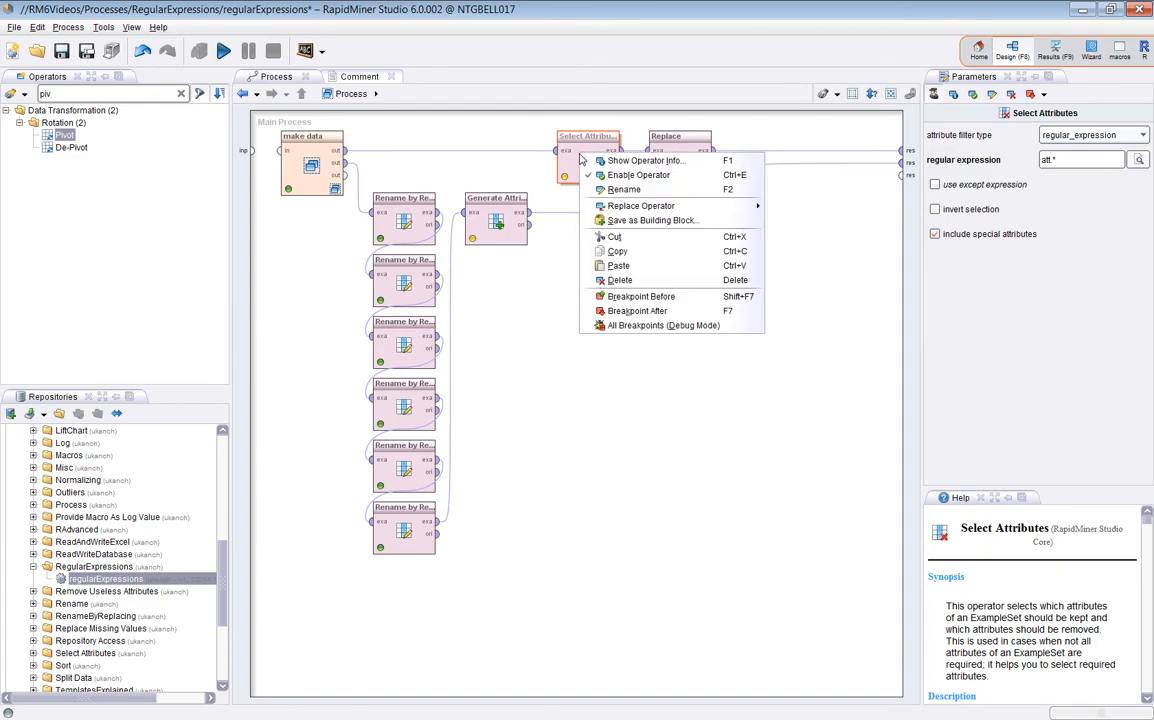
left_click(560, 272)
right_click(588, 151)
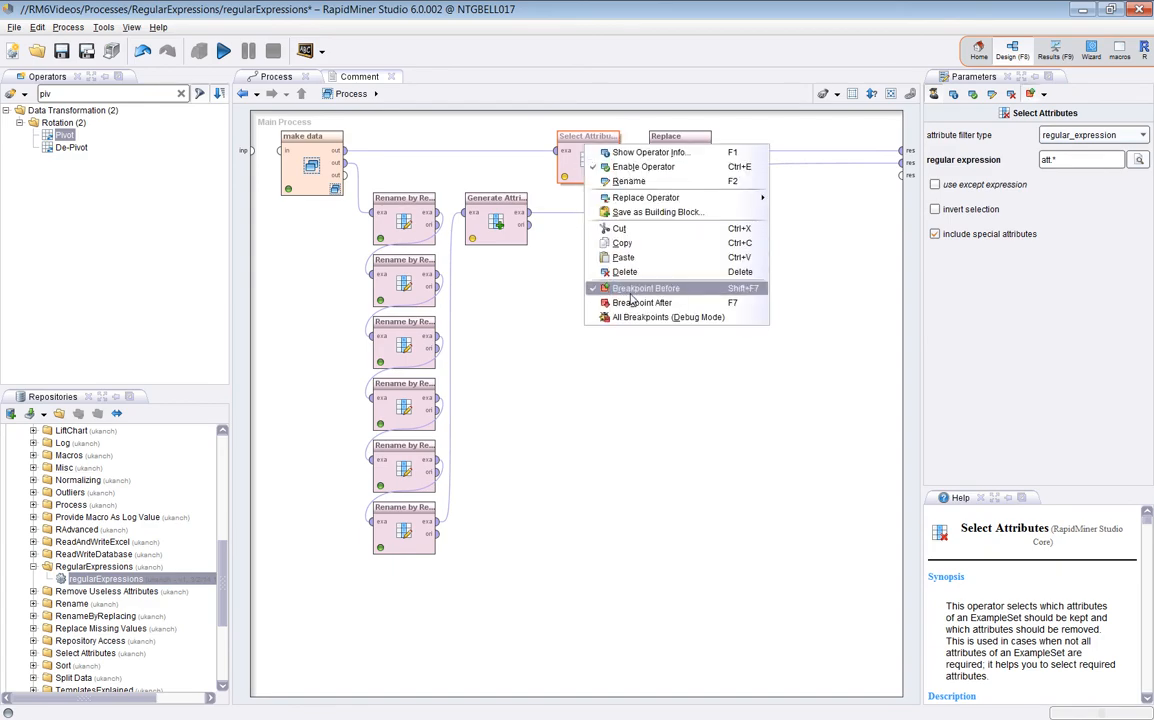
left_click(631, 296)
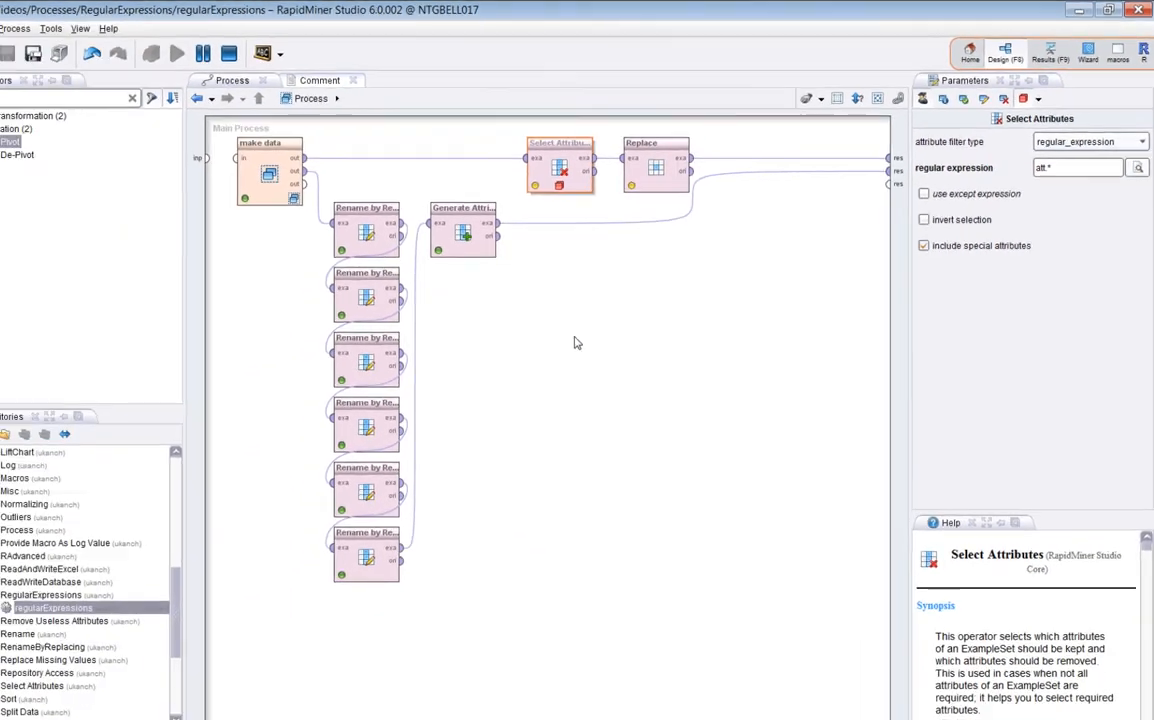
key("F11")
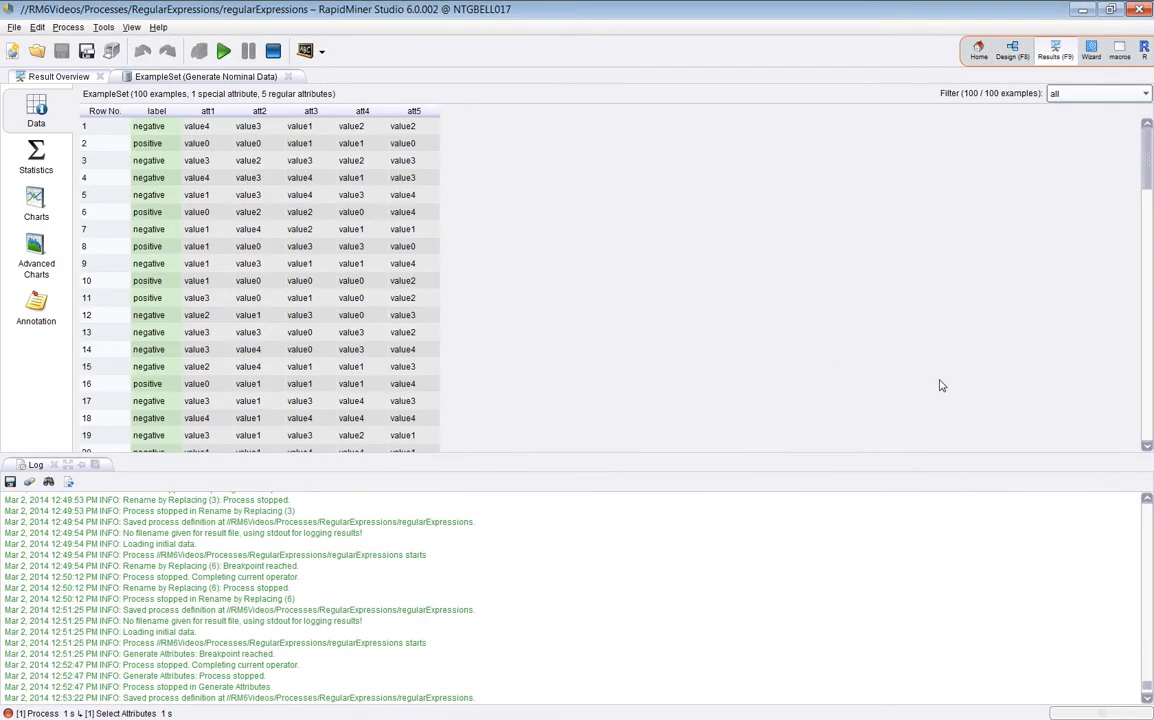
Resume to view the Select Attributes output of only att1–att5, then return to Design
left_click(223, 53)
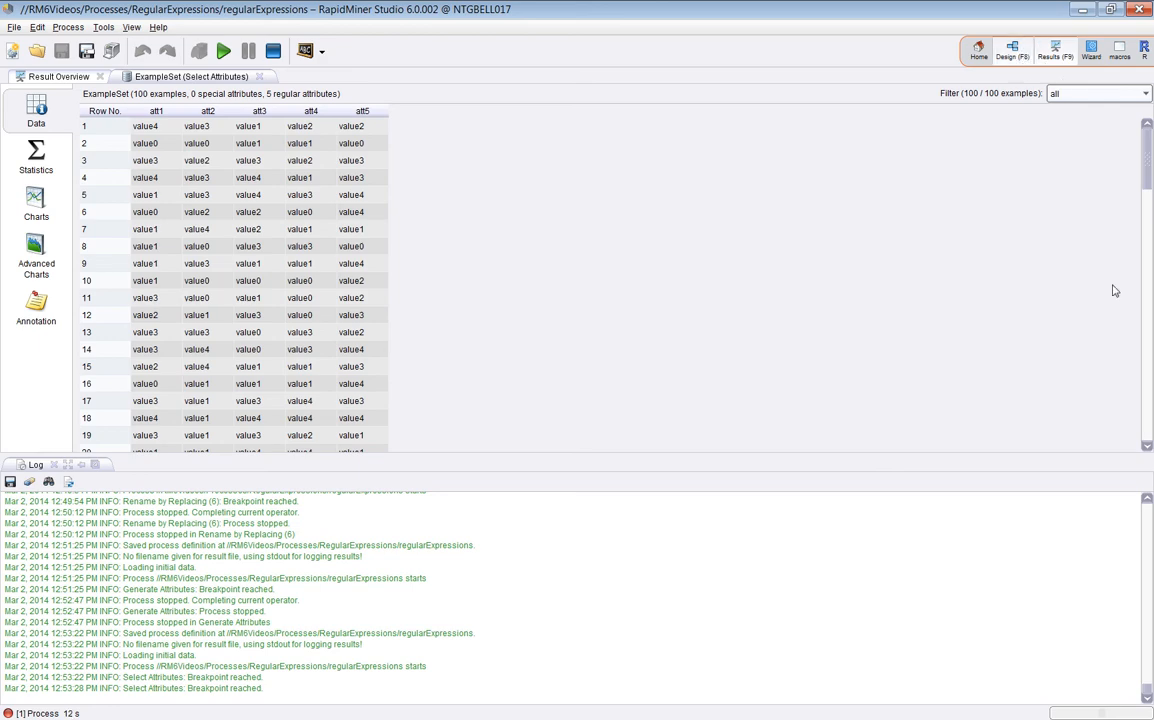
key("F8")
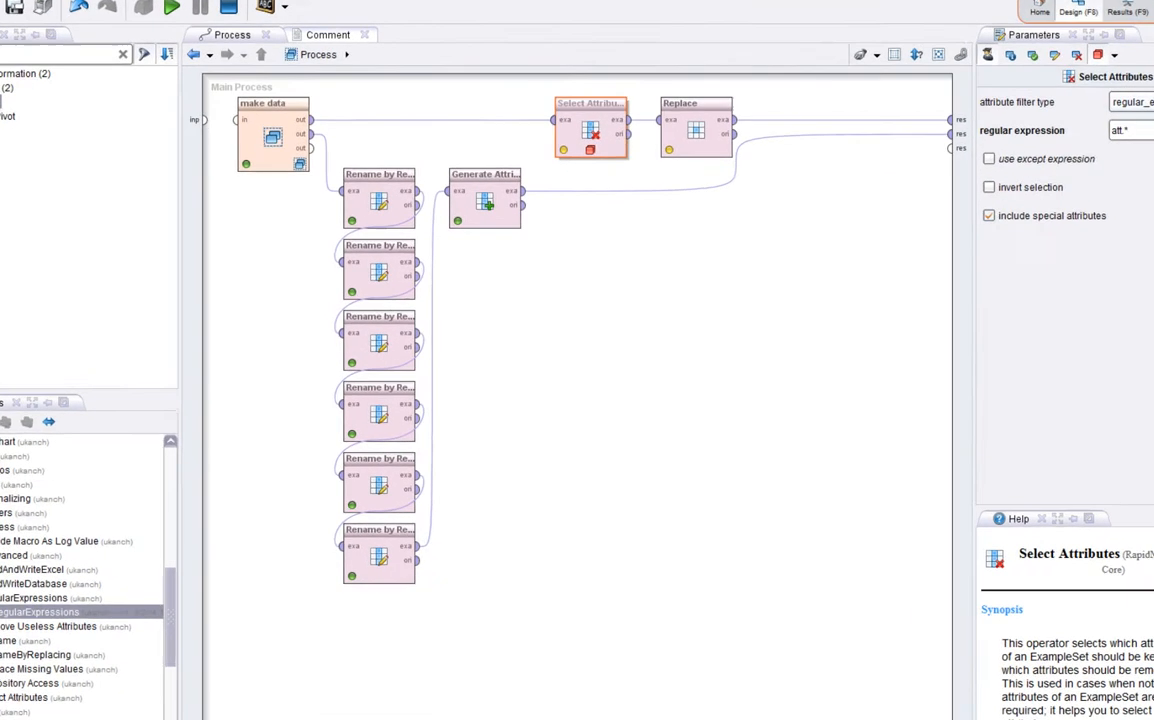
Open the Select Attributes regex editor and browse the attribute names and regex building blocks
left_click(1150, 130)
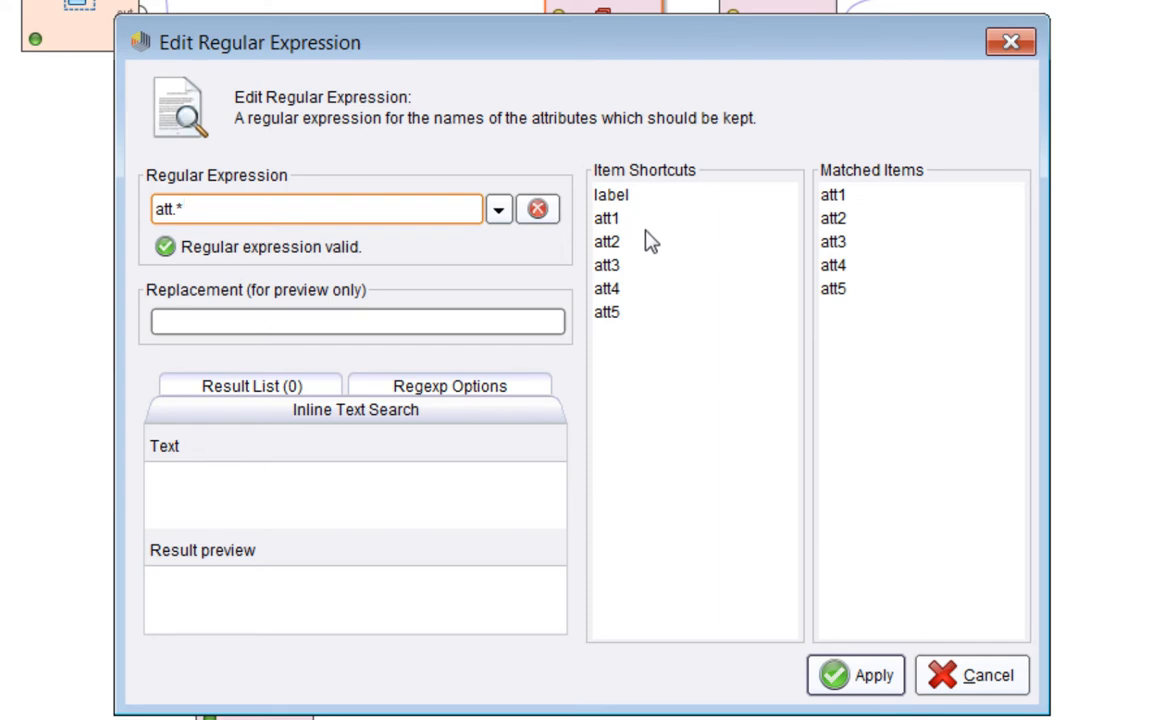
left_click(653, 198)
left_click(649, 316)
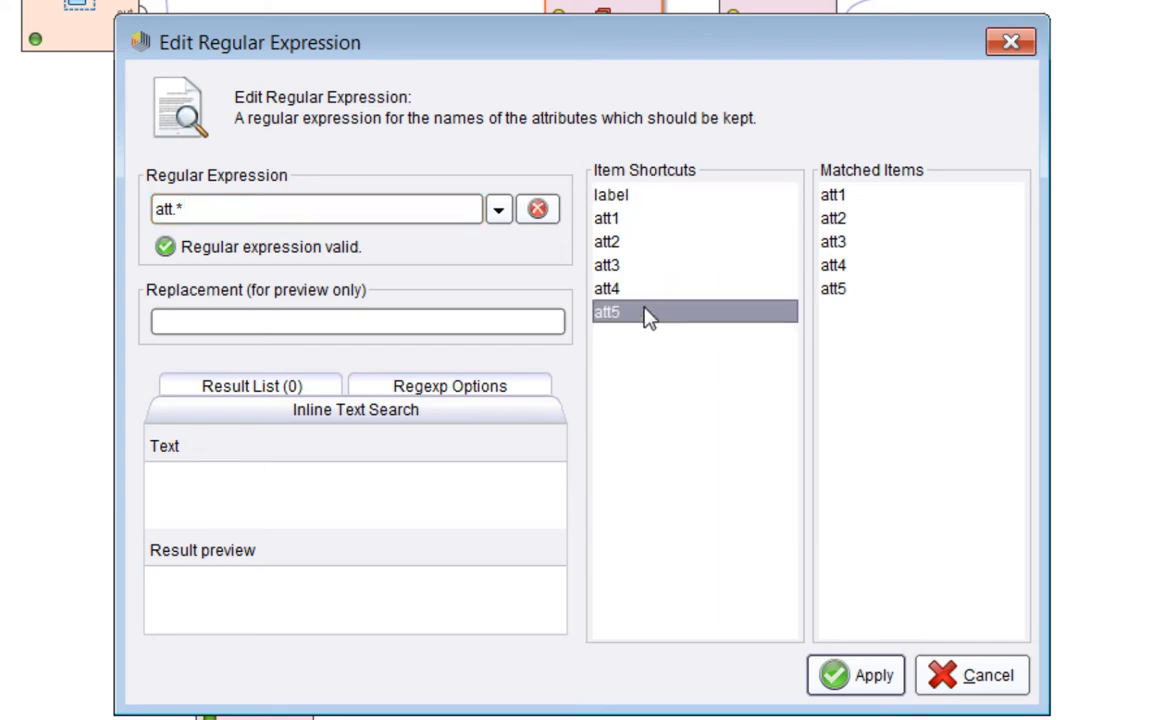
left_click(649, 293)
left_click(268, 212)
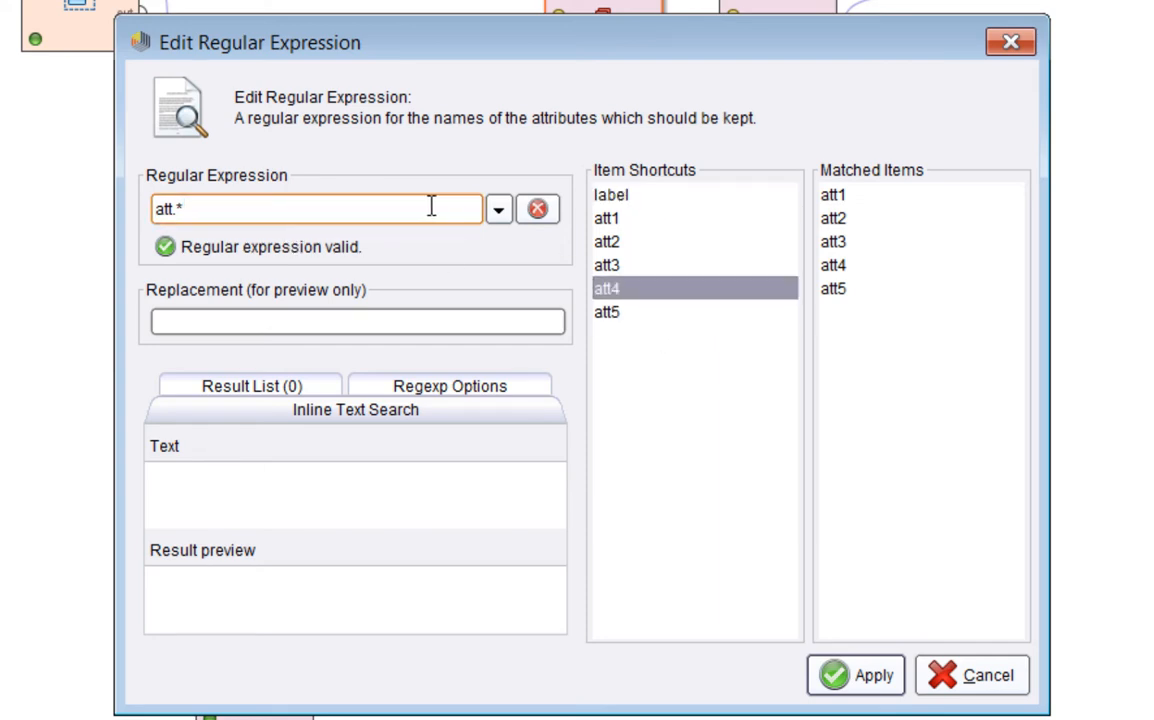
left_click(498, 212)
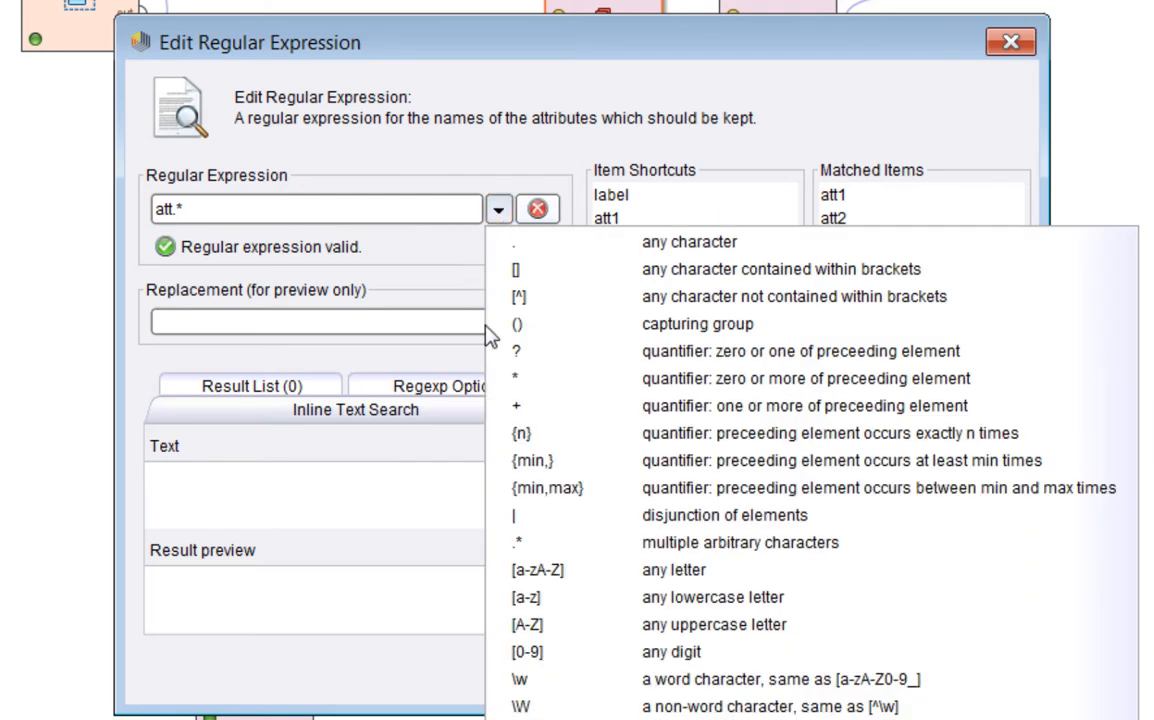
left_click(332, 220)
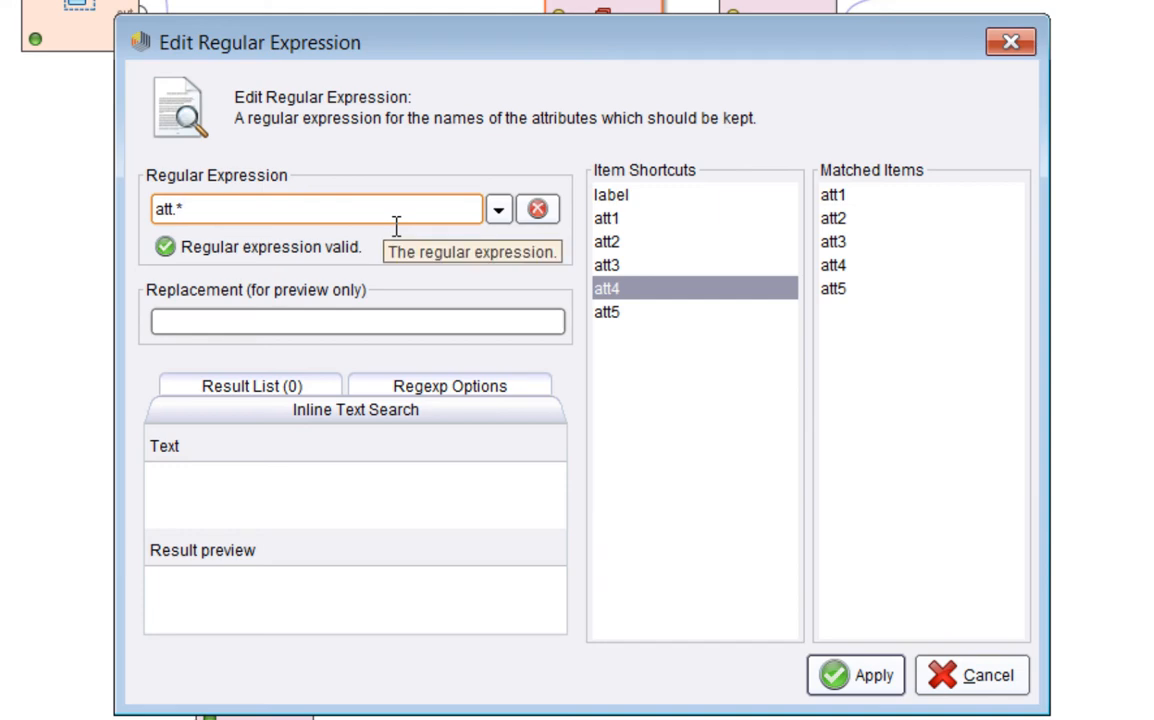
Try the patterns att1|att4 and att[1-3] against the Matched Items list
key("BackSpace")
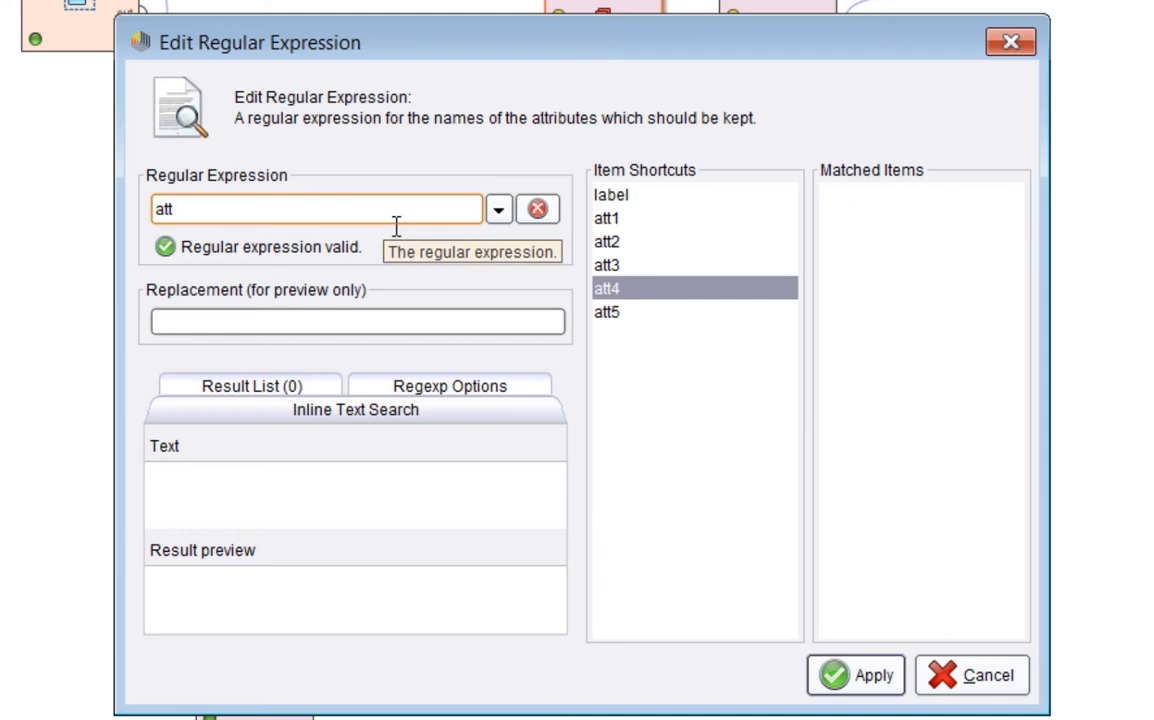
type("1|")
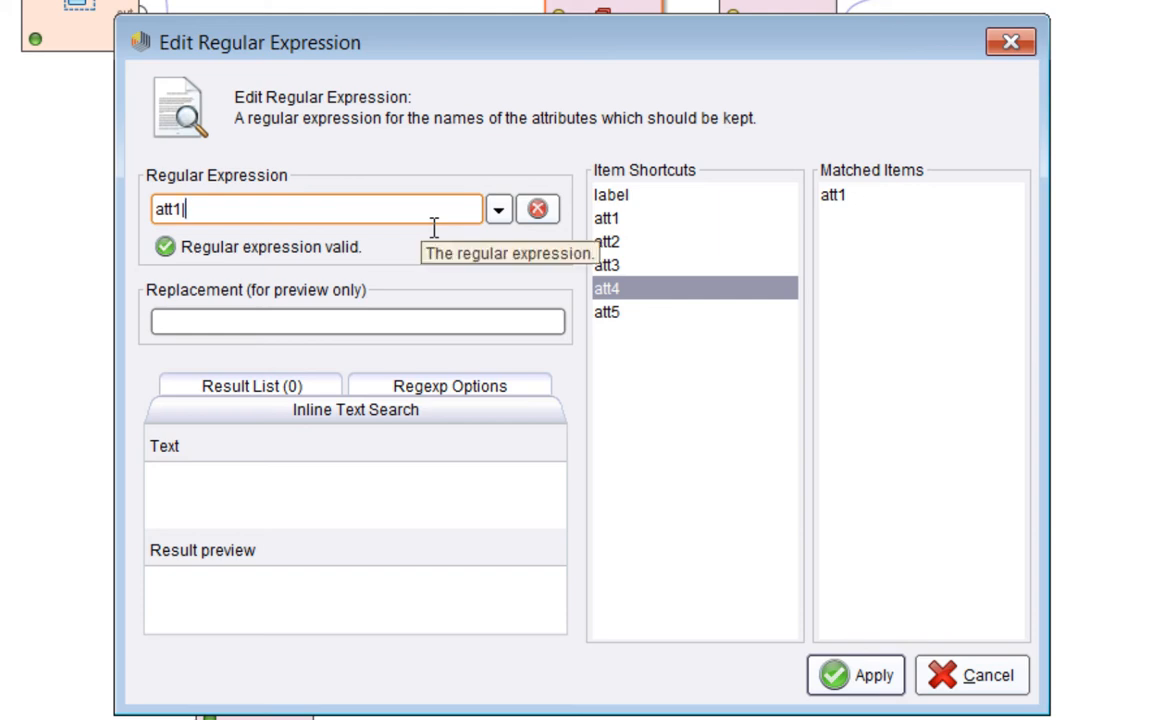
type("tt4")
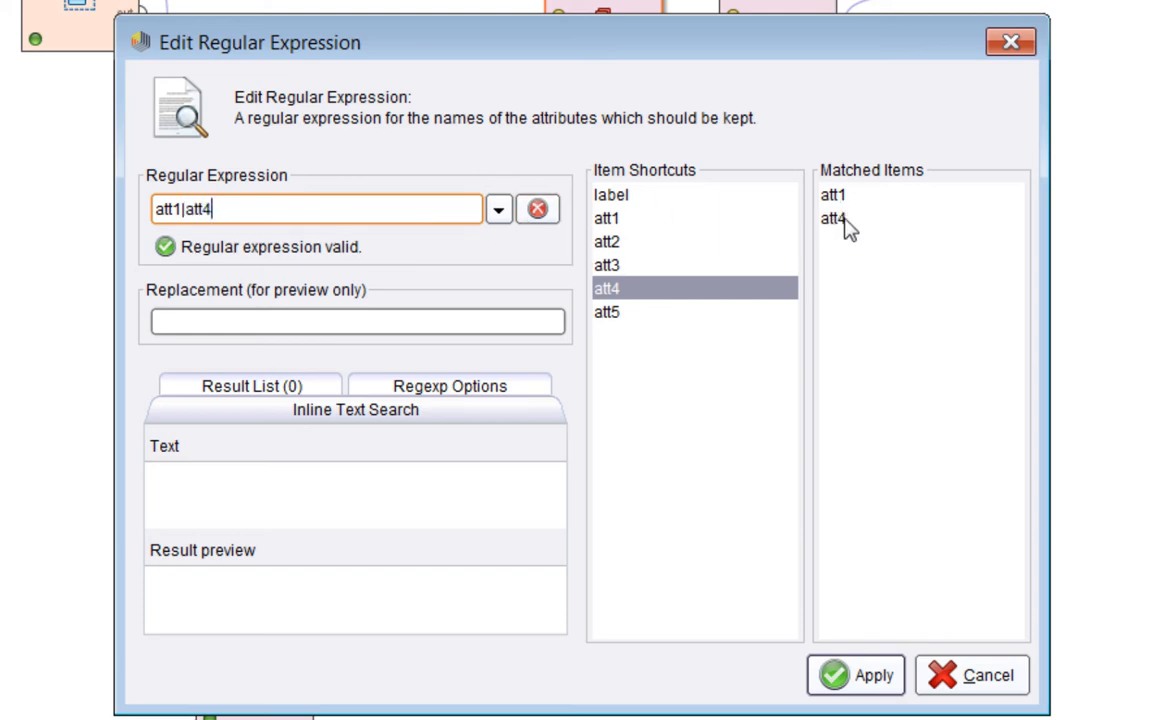
left_click_drag(404, 220, 77, 219)
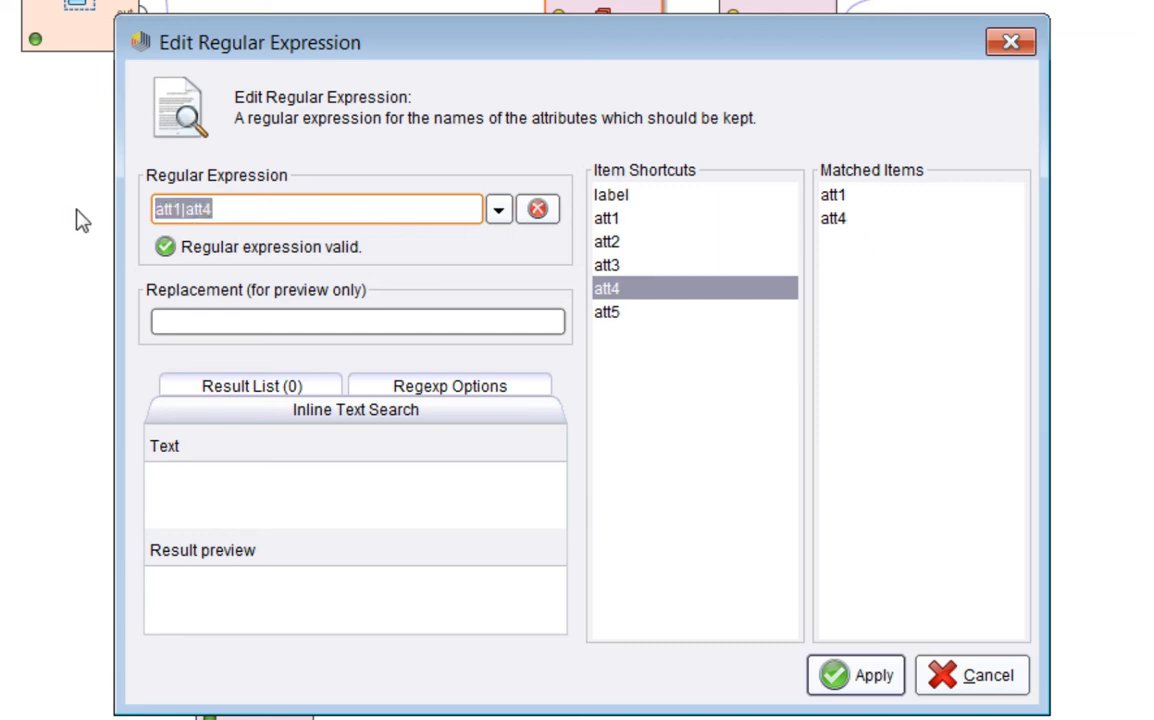
type("att(")
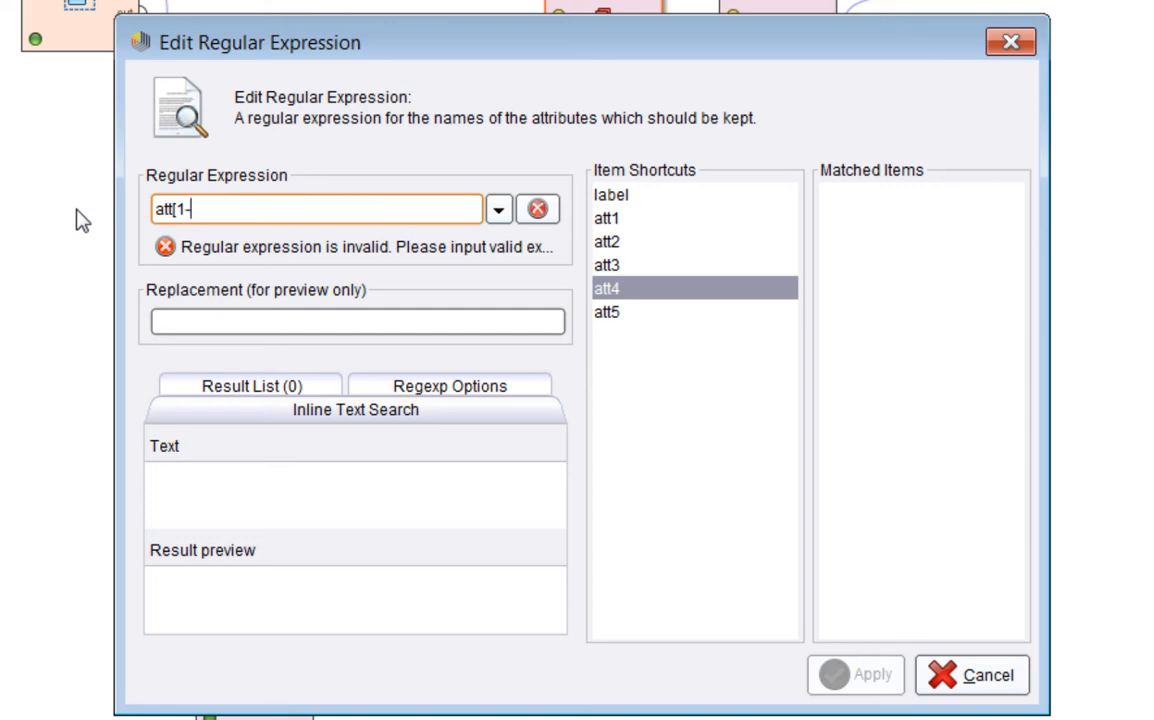
type("3]")
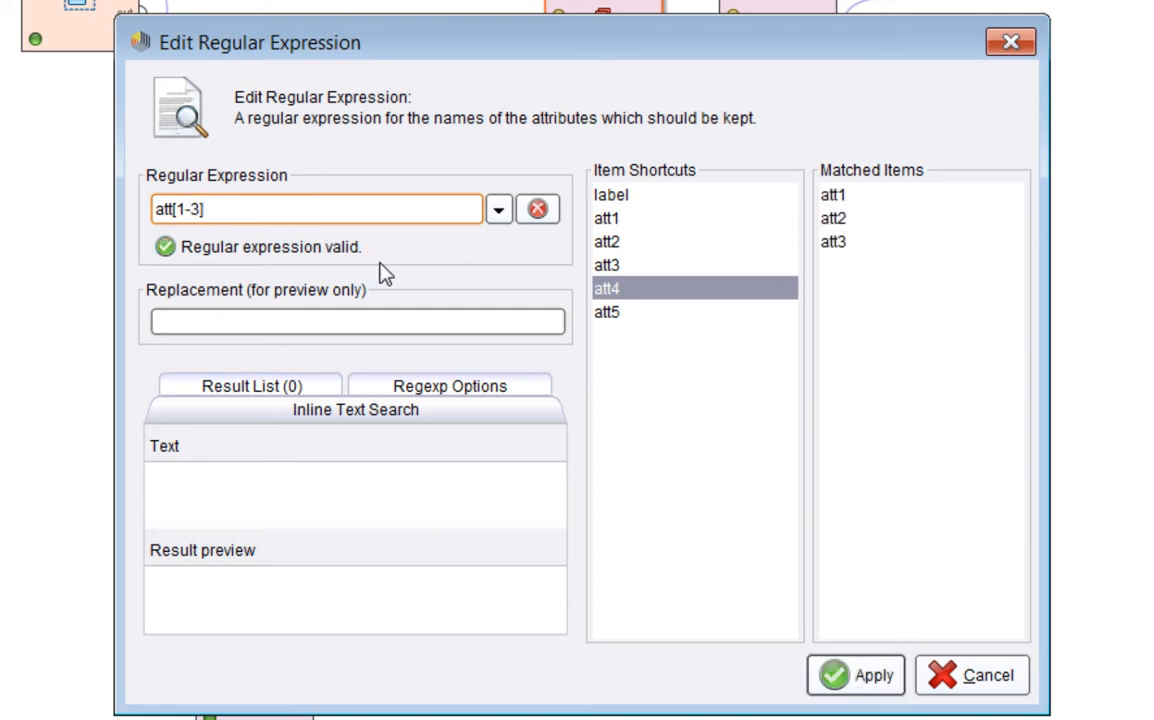
Try the pattern .*[^0-9] and check which names, such as label, it matches
key("BackSpace")
key("BackSpace")
key("BackSpace")
key("BackSpace")
key("BackSpace")
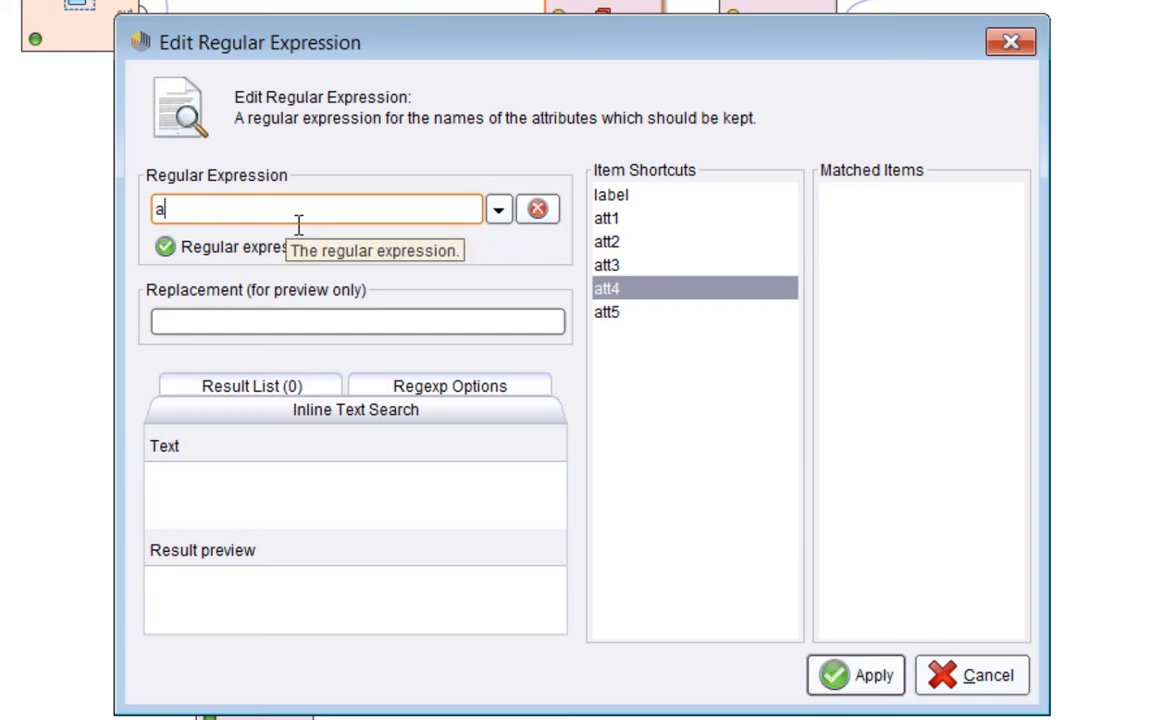
key("BackSpace")
type("[")
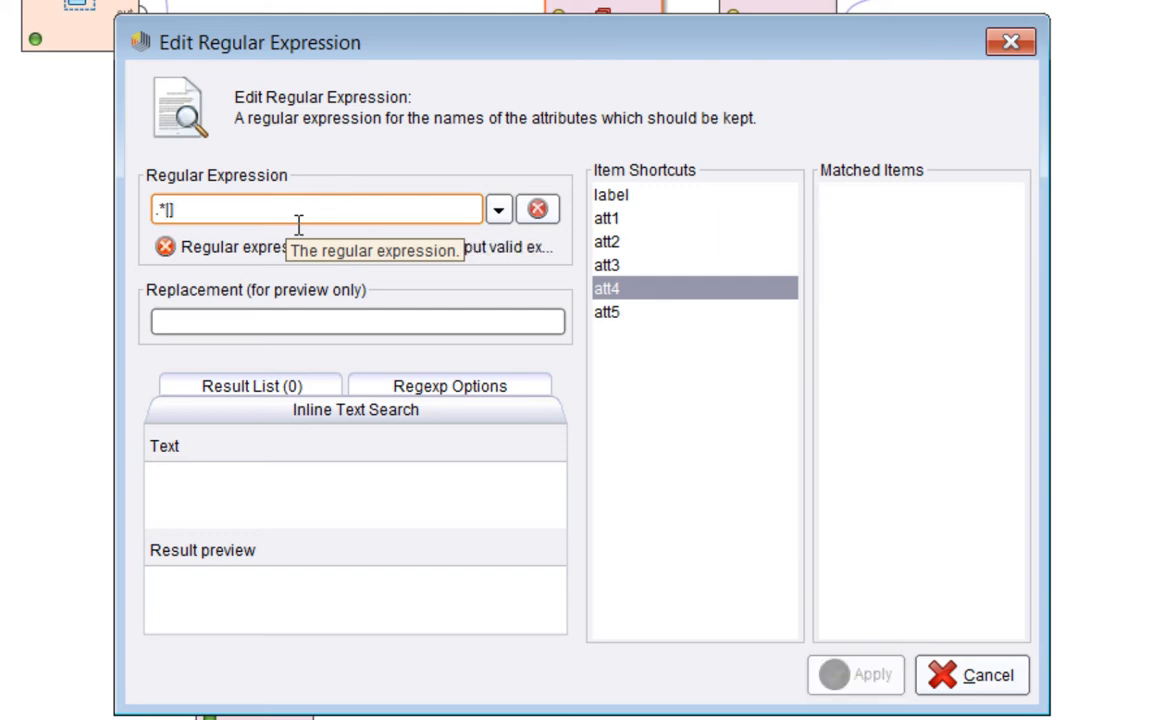
type("0-9")
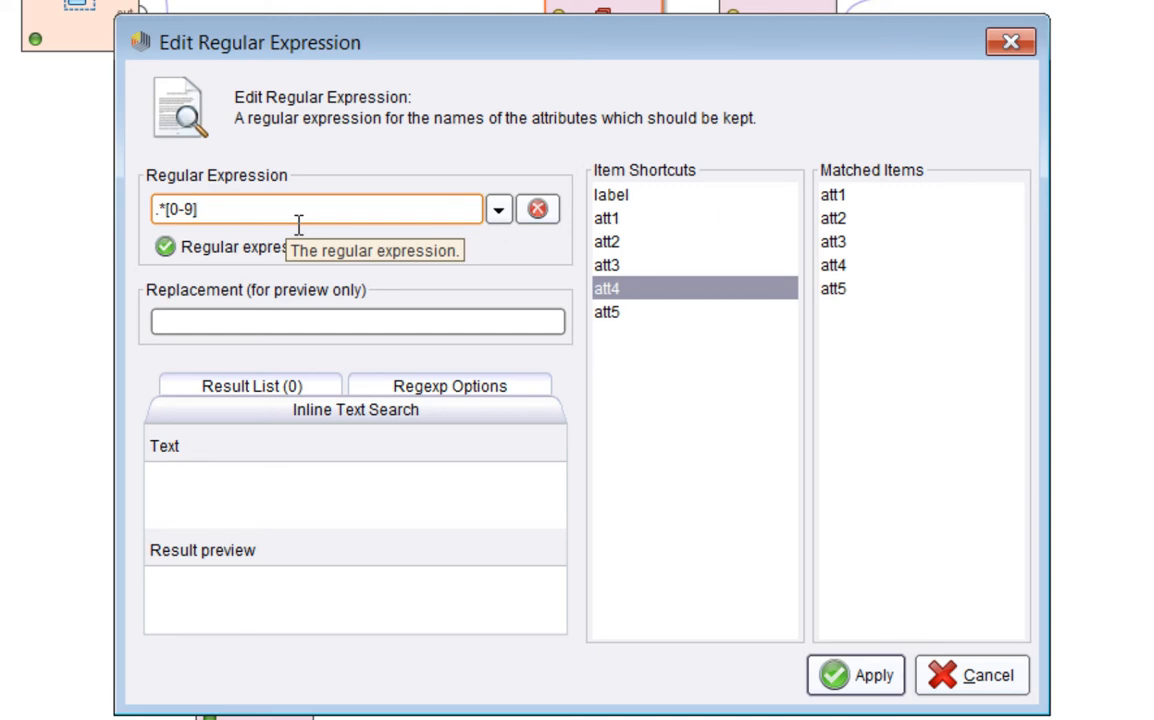
type("^")
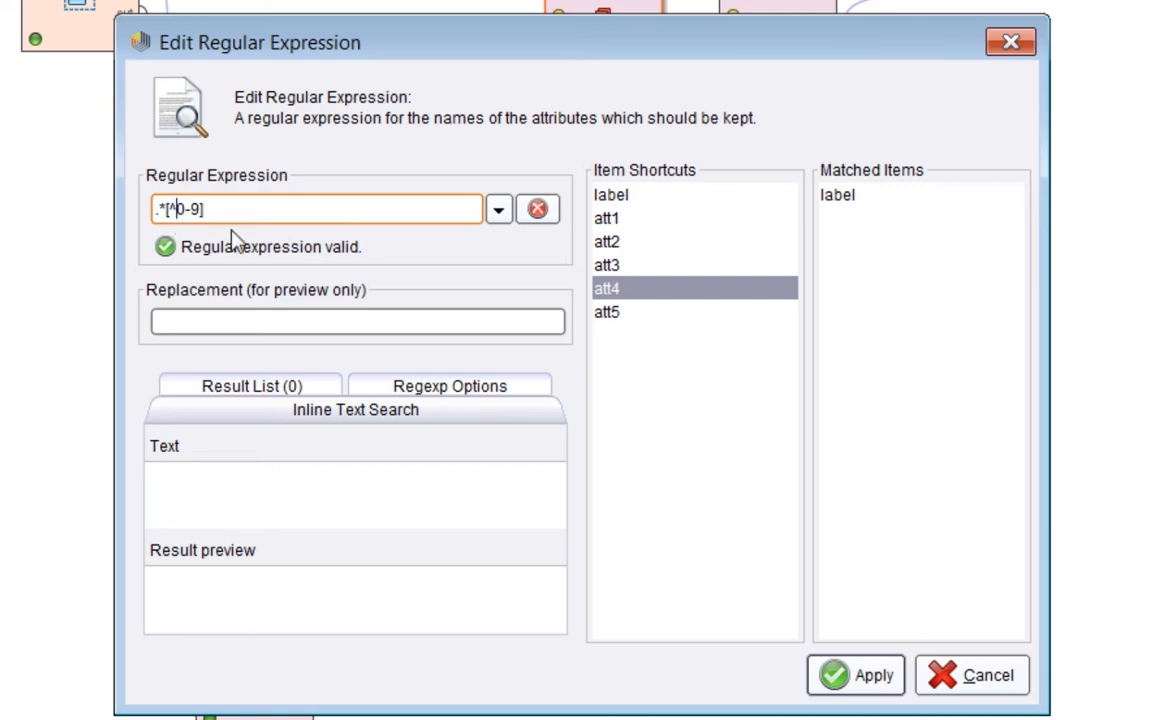
left_click_drag(231, 226, 185, 226)
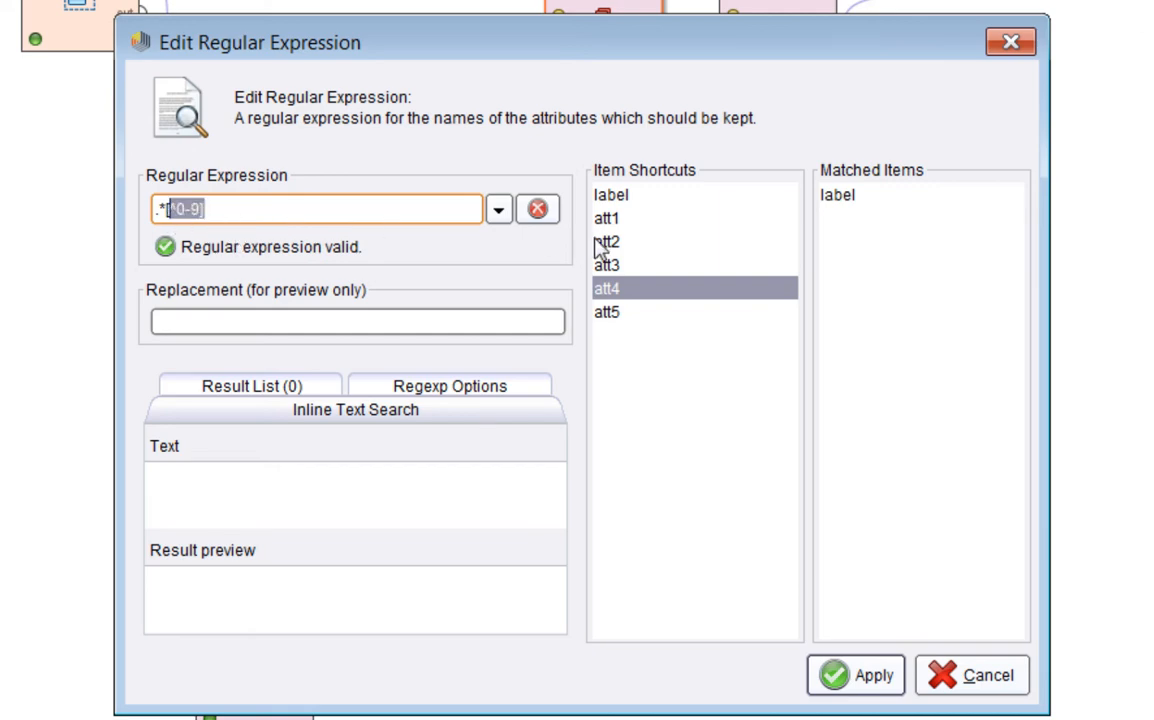
left_click(654, 200)
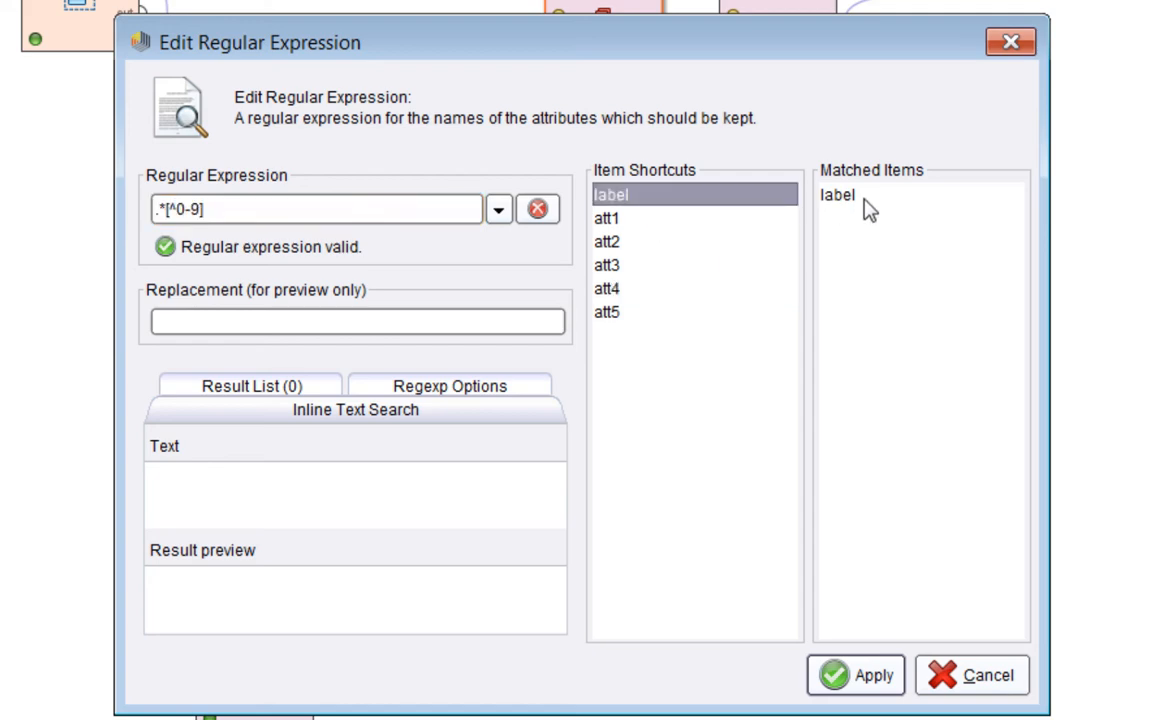
left_click(268, 211)
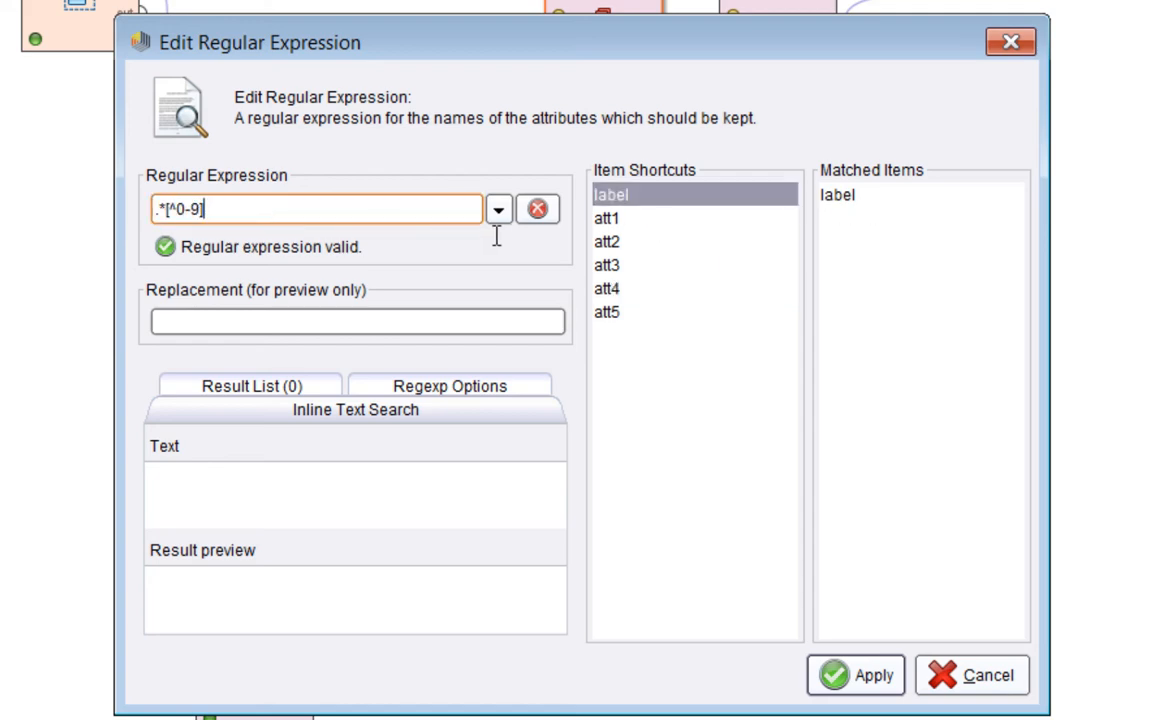
Replace the expression with at{2}.* so it matches att1 through att5
key("ctrl+a")
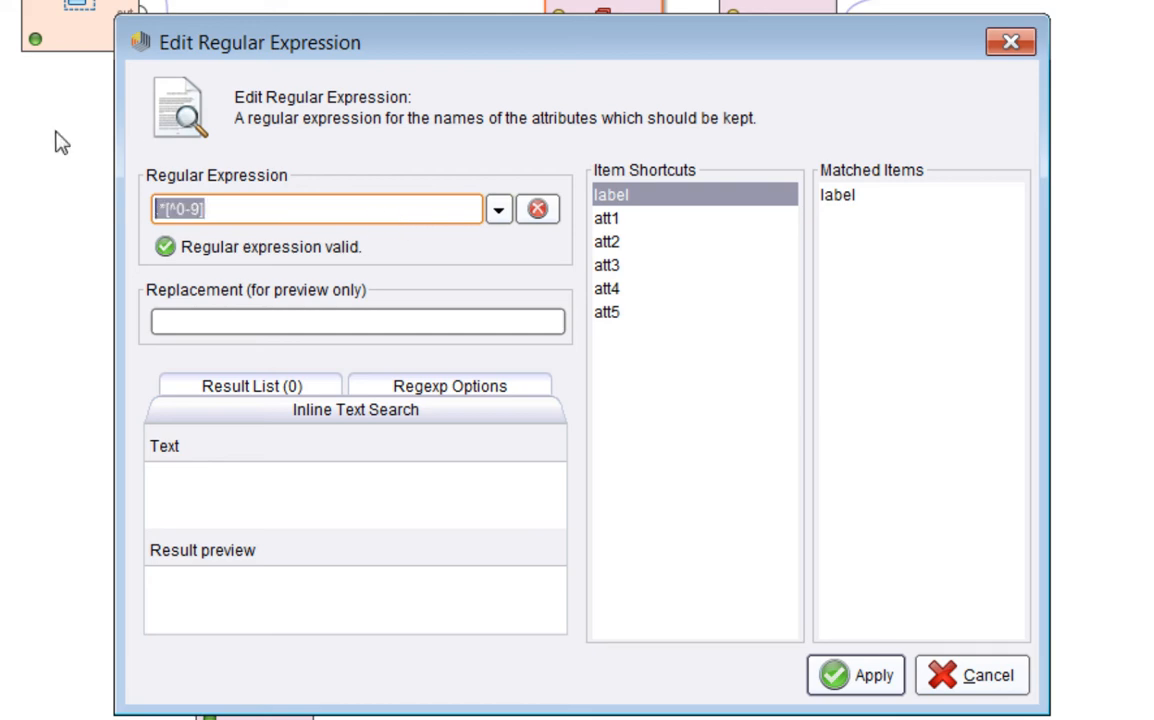
type("at")
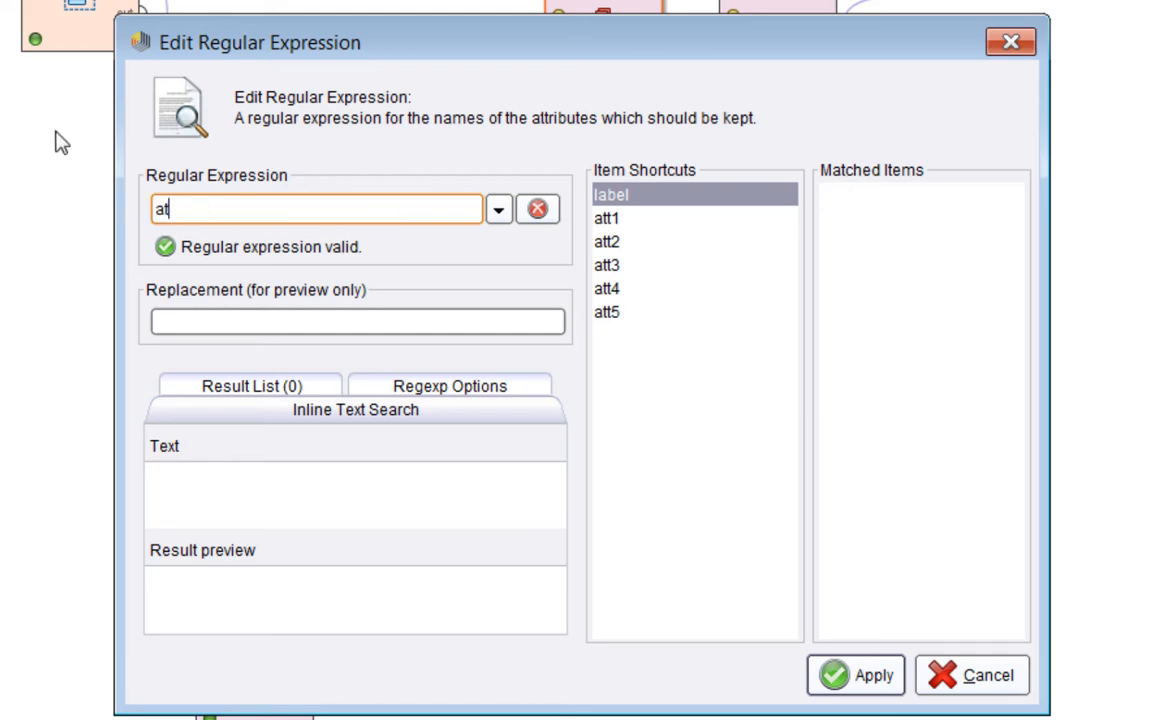
type("{2}.*")
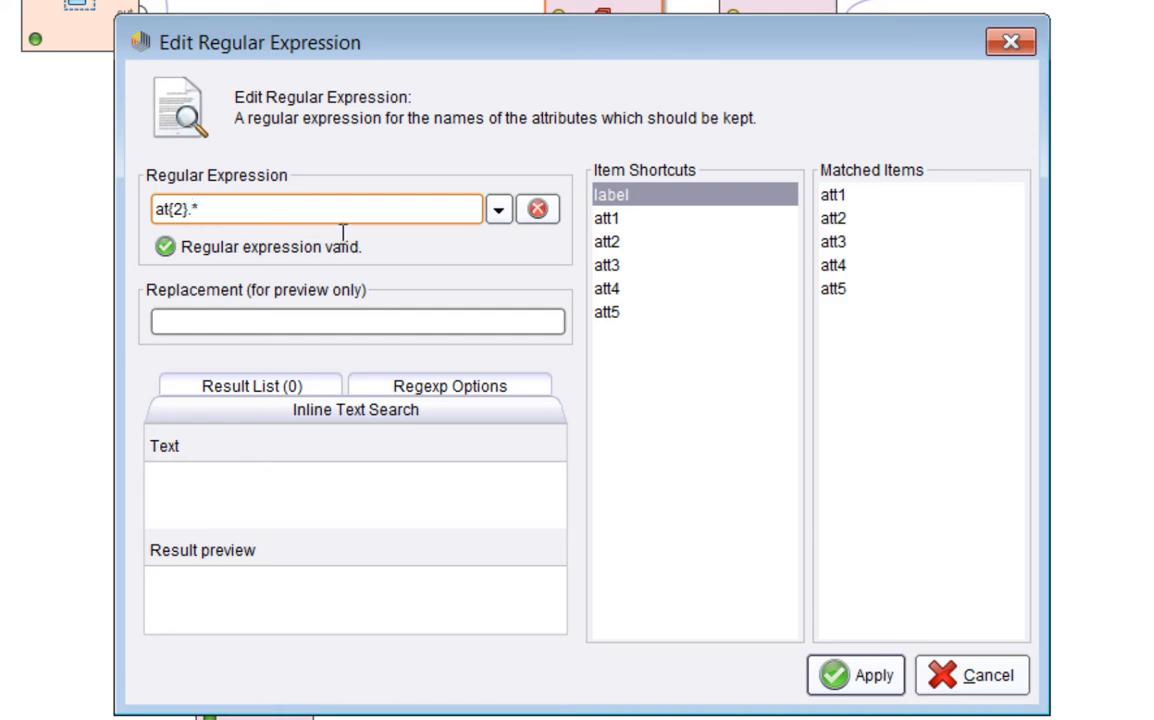
left_click(497, 210)
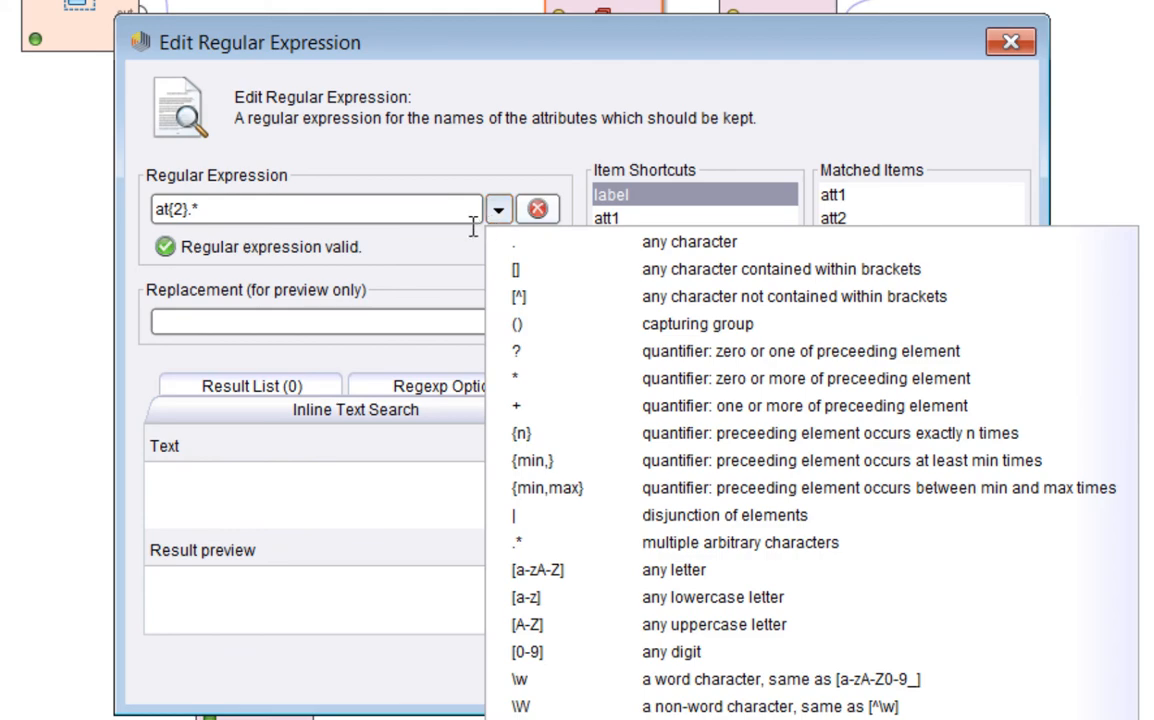
left_click(459, 222)
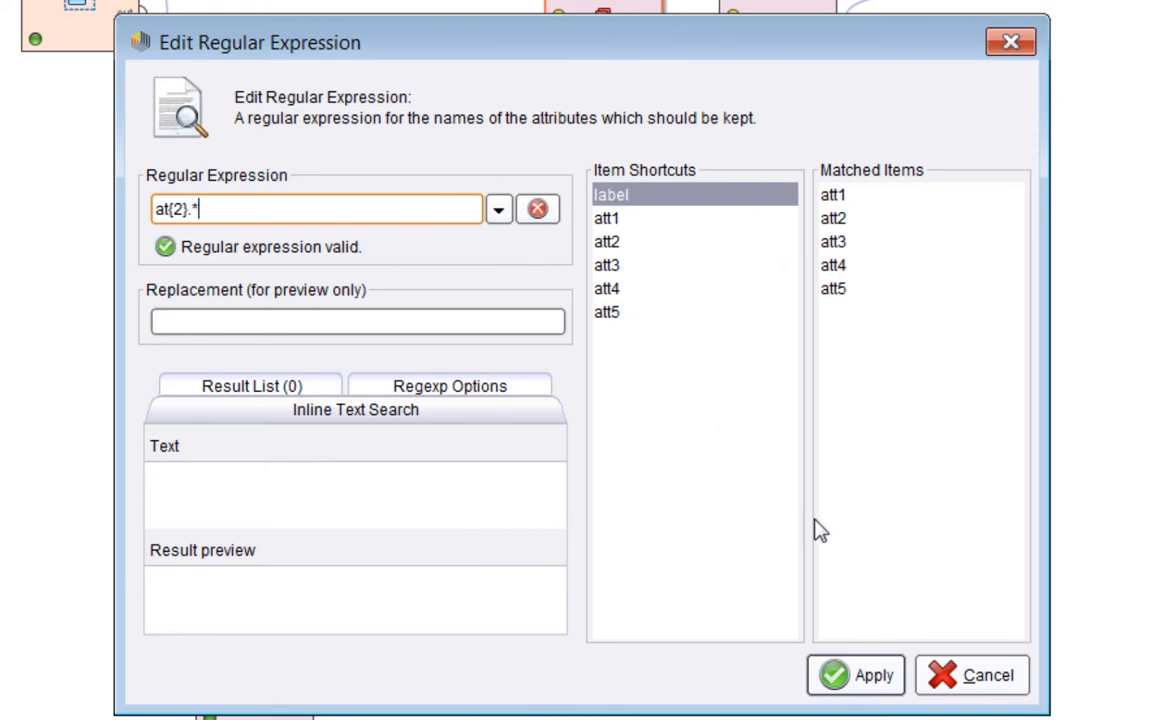
Discard the open regular expression and clear the breakpoint after Select Attributes
left_click(987, 677)
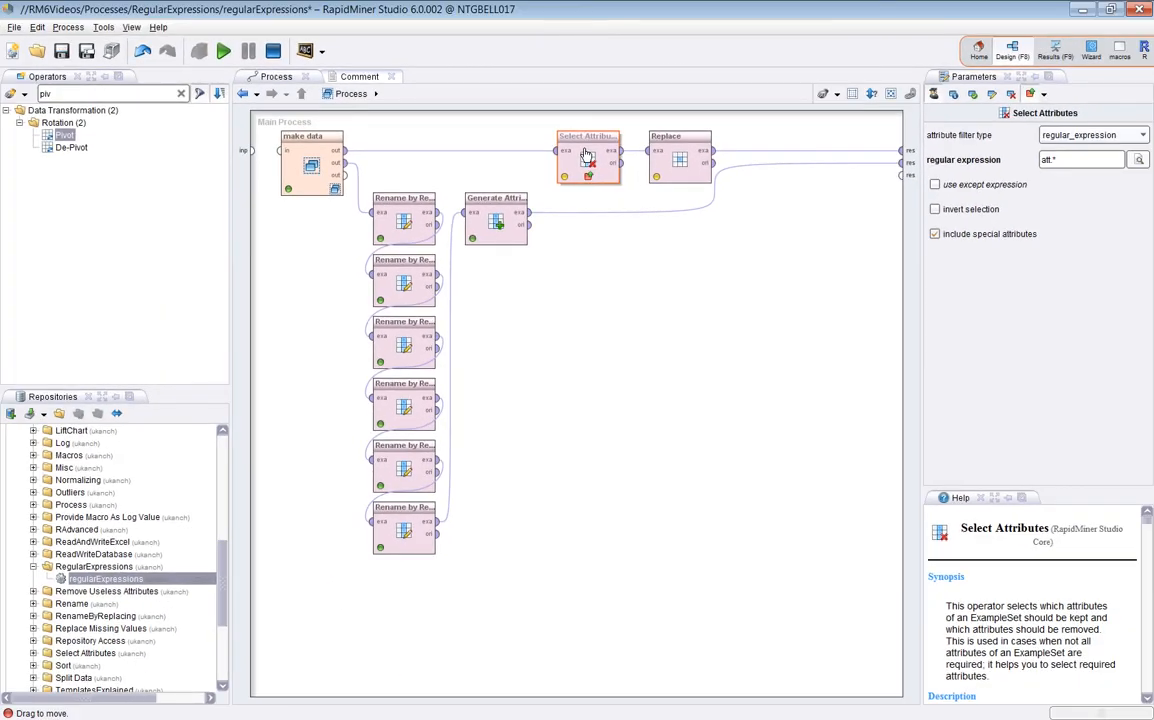
right_click(596, 46)
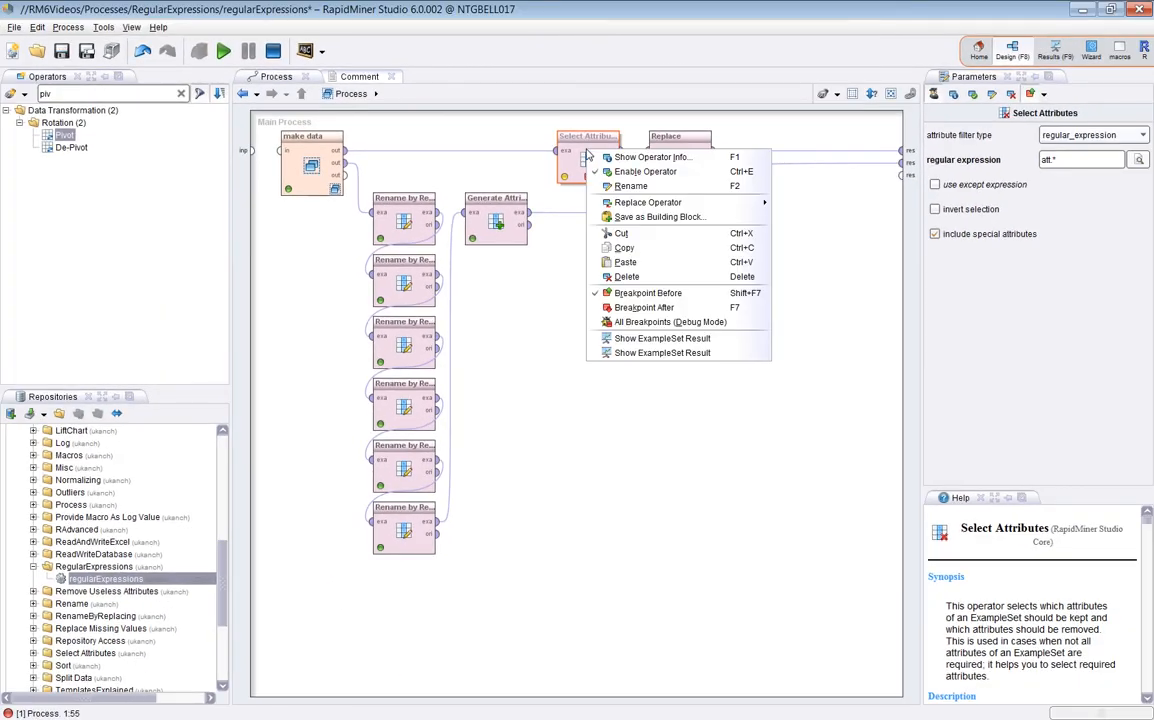
left_click(651, 295)
Show the Replace operator's settings and highlight the value(\d) pattern and number$1 replacement
left_click(674, 154)
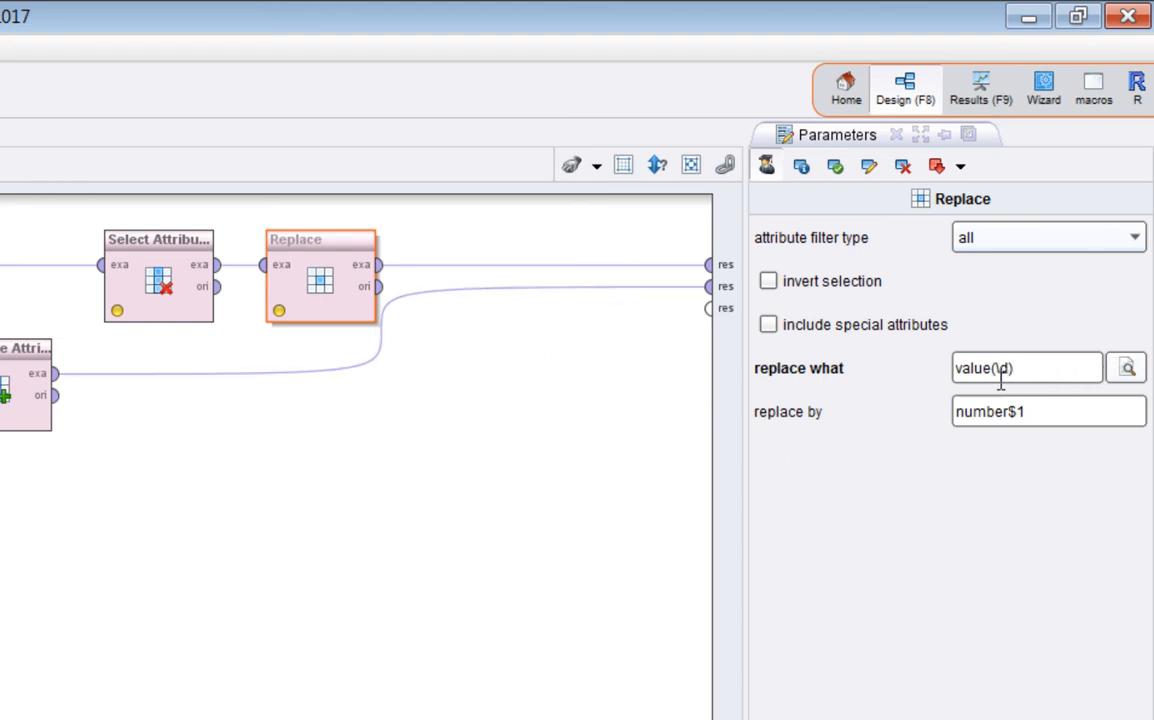
left_click_drag(990, 372, 935, 379)
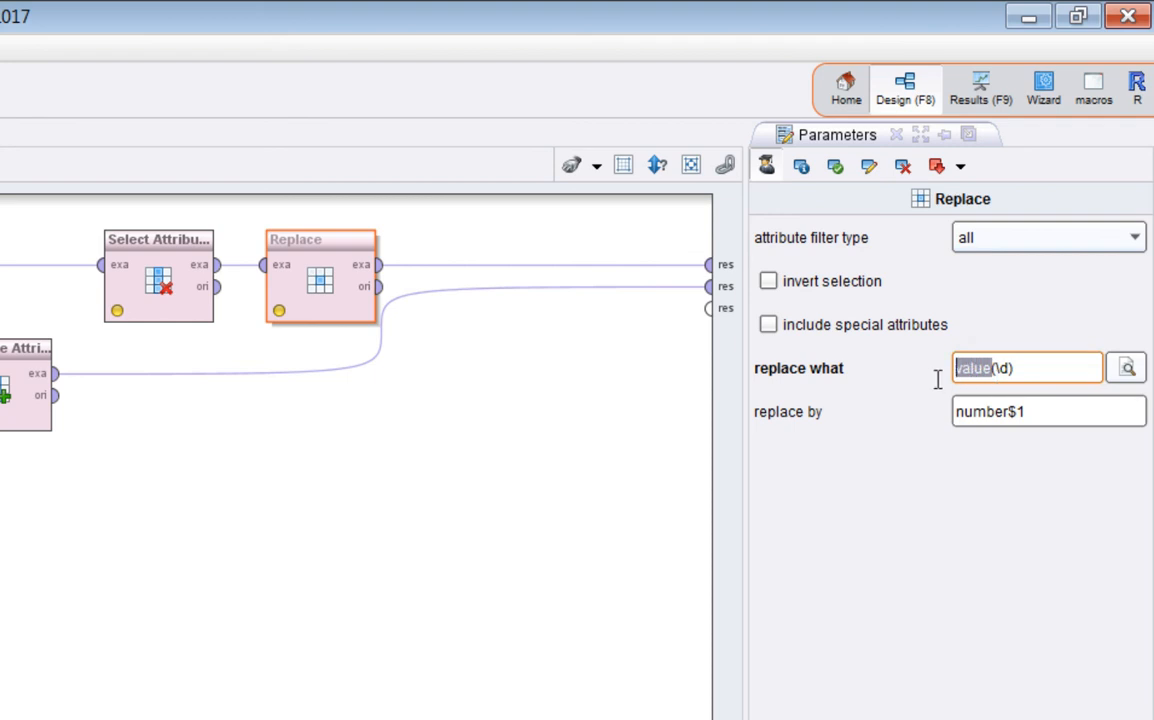
left_click(1033, 378)
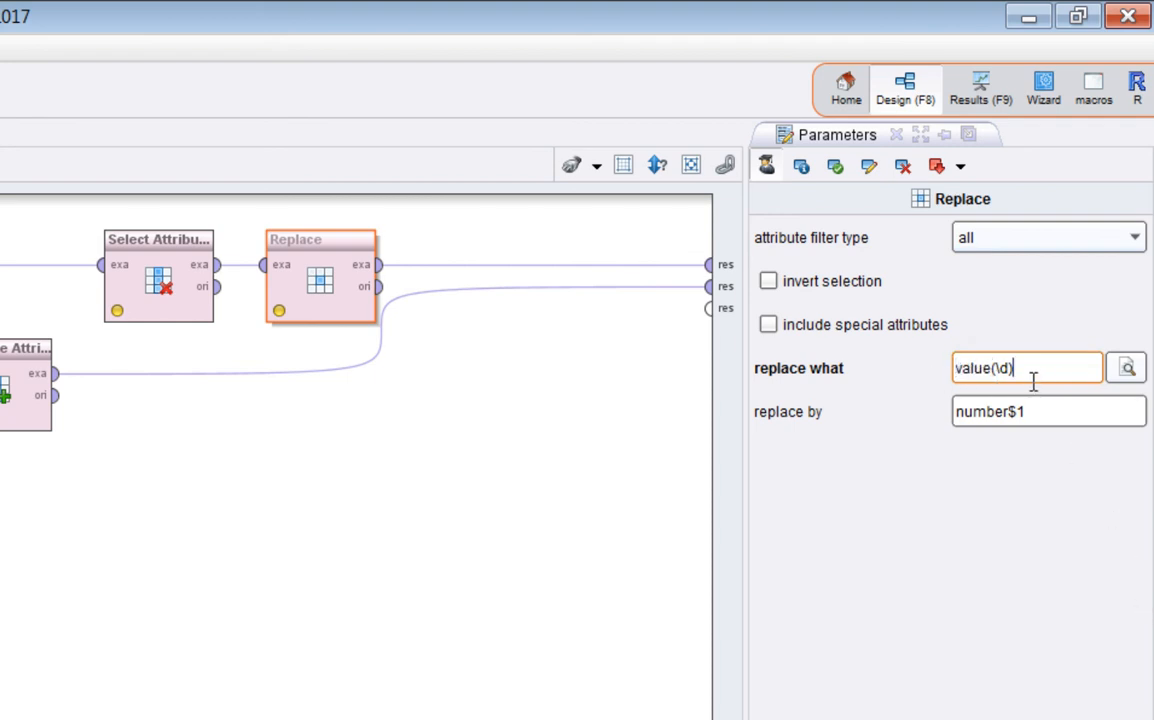
left_click_drag(1033, 380, 1003, 384)
left_click(1051, 385)
left_click_drag(1010, 420, 907, 420)
left_click(1077, 421)
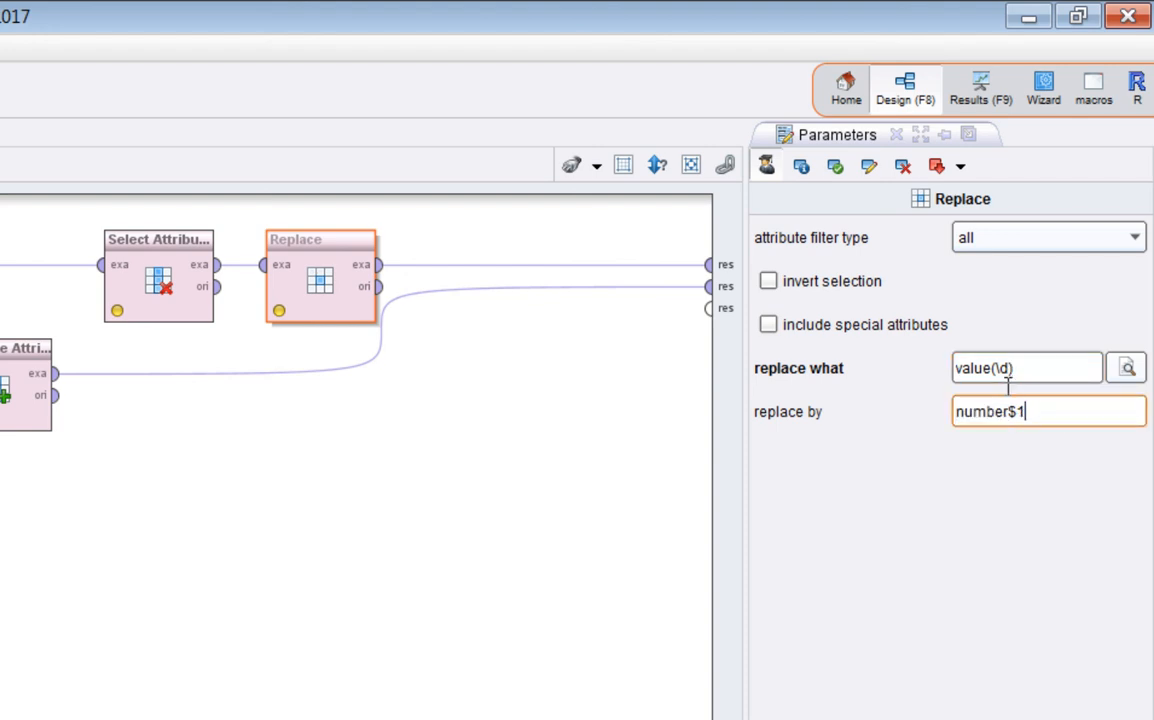
left_click(1127, 369)
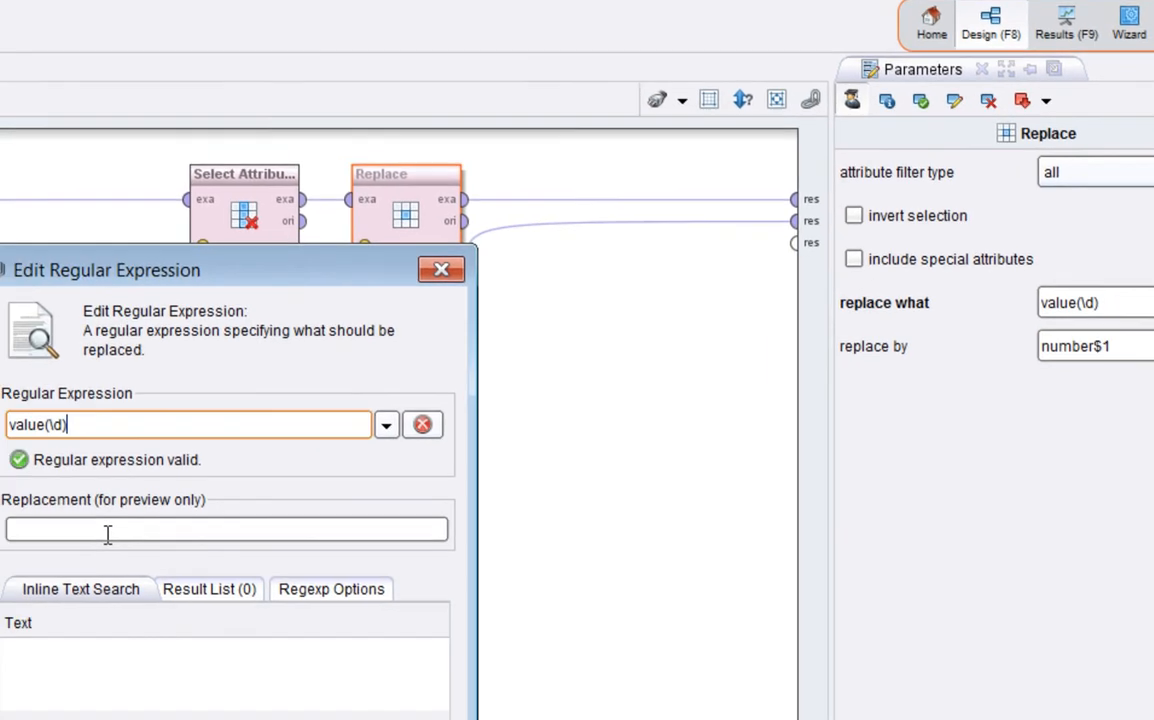
left_click(22, 610)
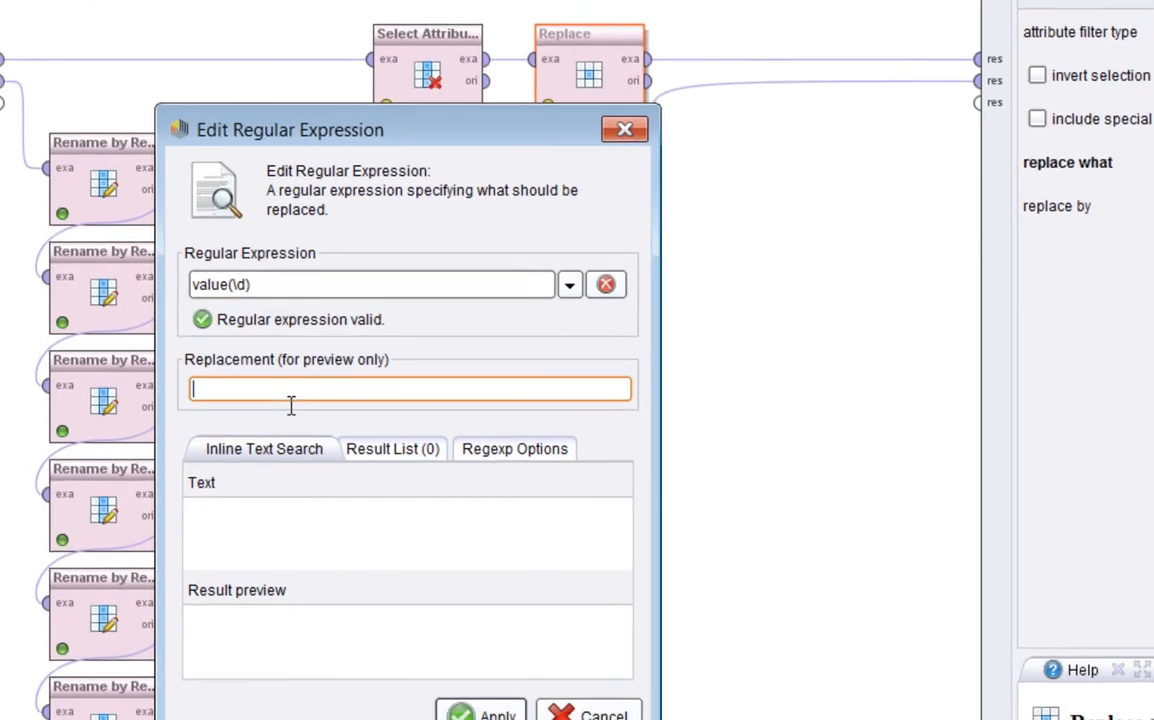
left_click(288, 559)
type("value")
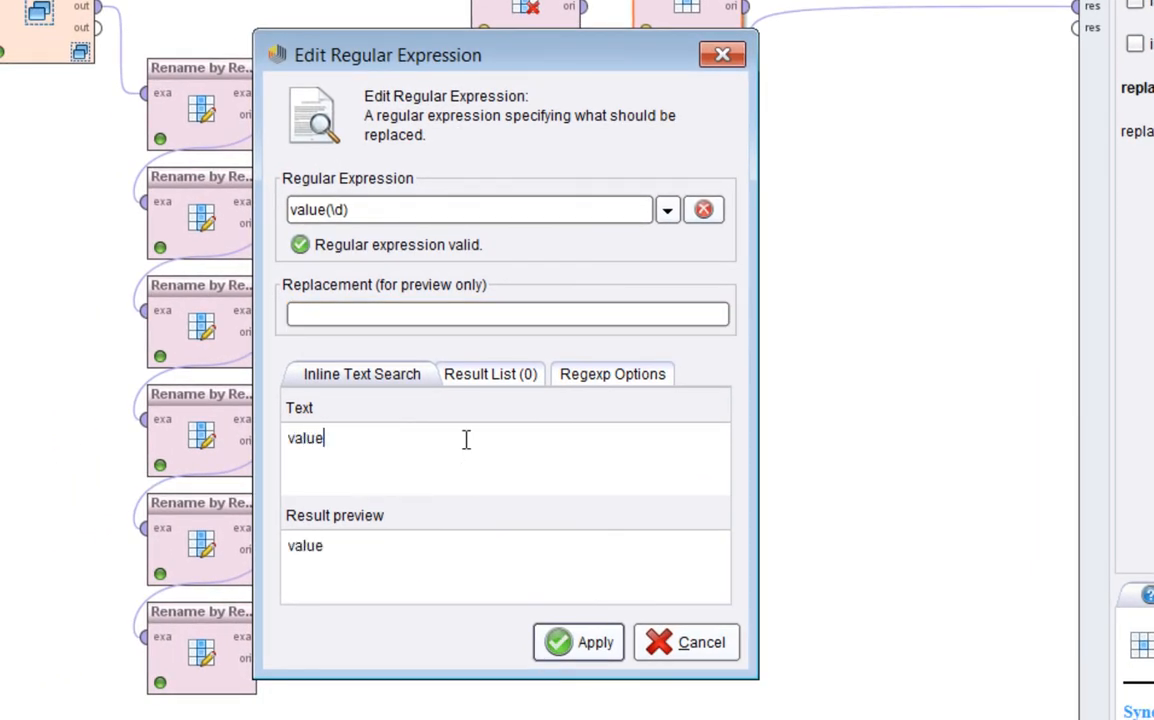
type("8")
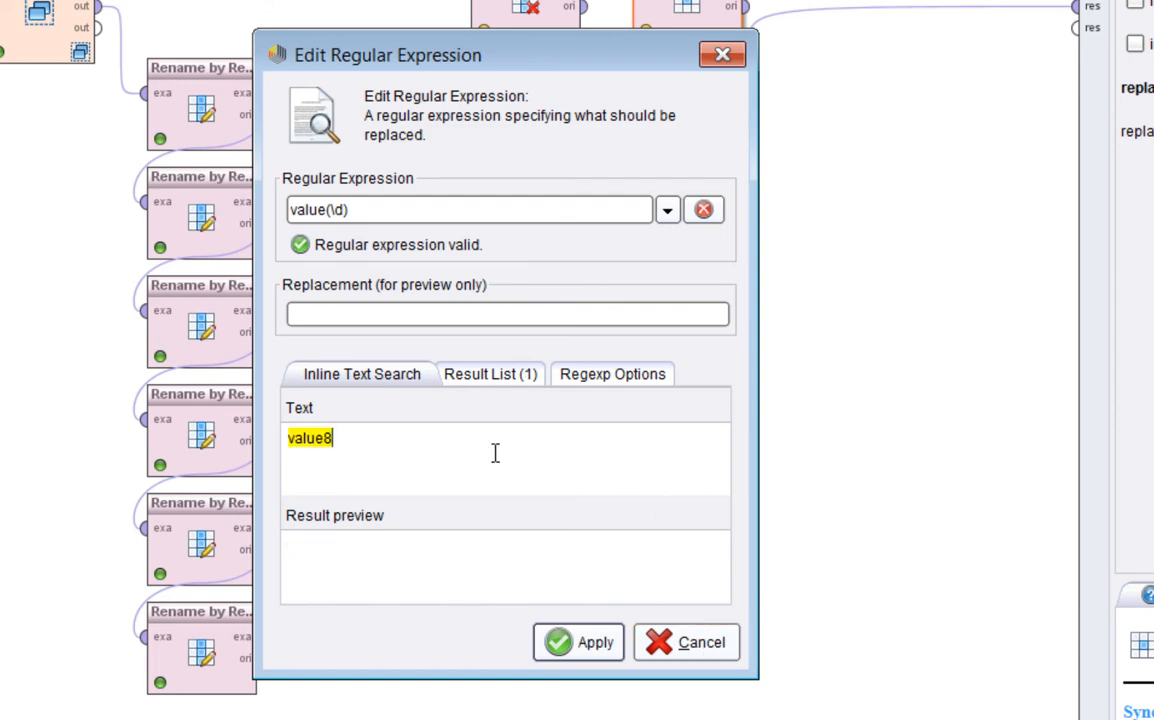
left_click(308, 313)
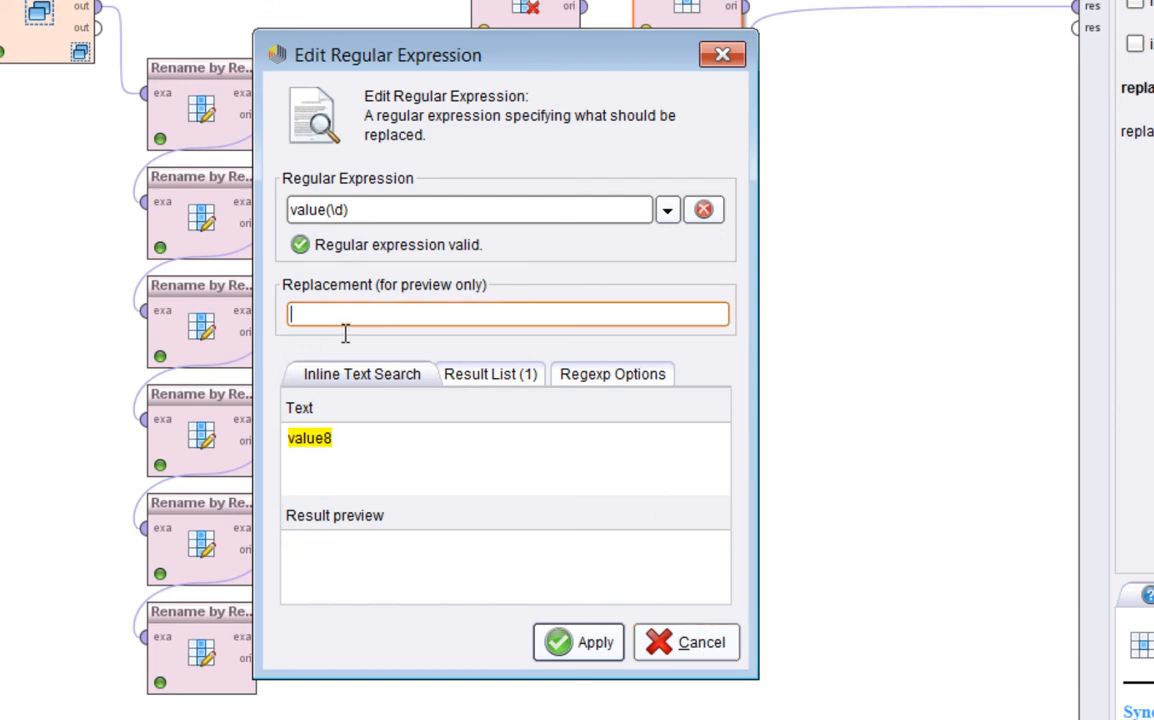
type("number$1")
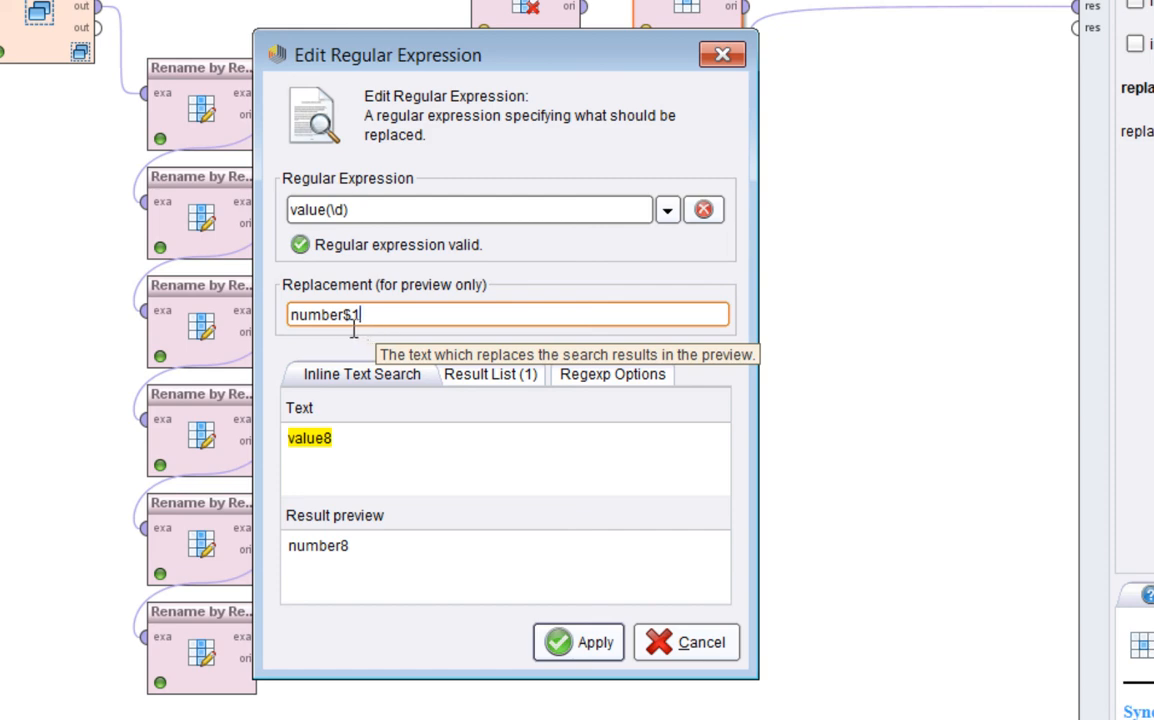
left_click_drag(346, 323, 252, 329)
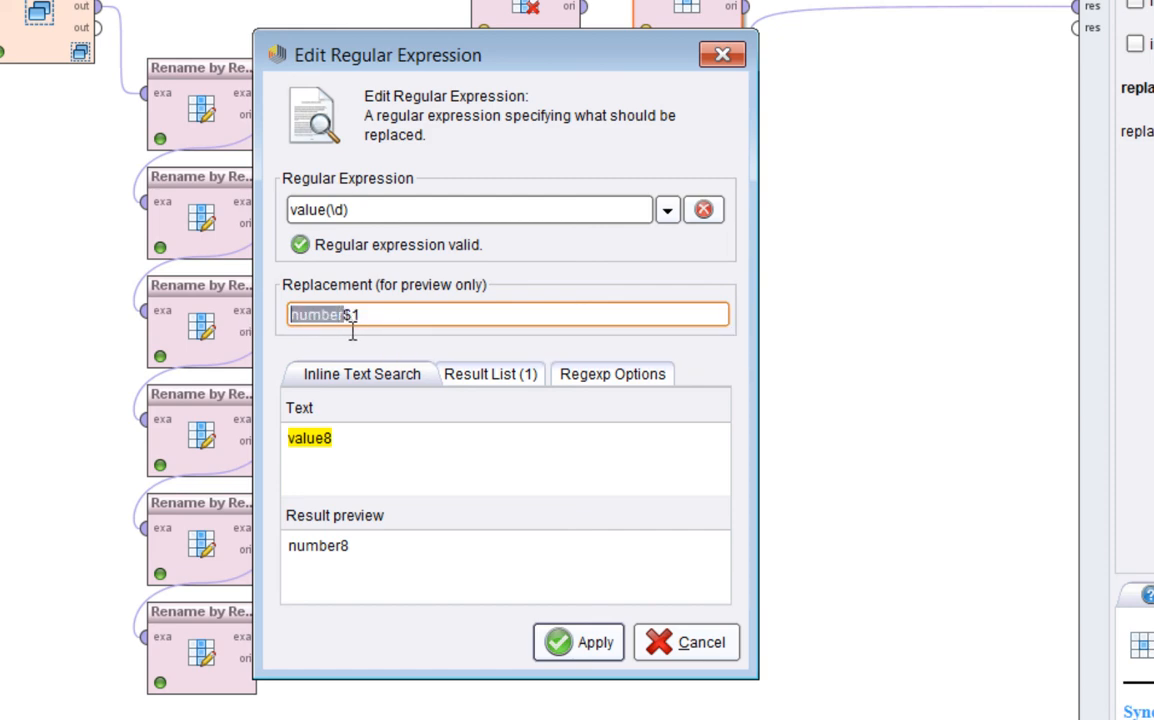
left_click_drag(345, 330, 368, 330)
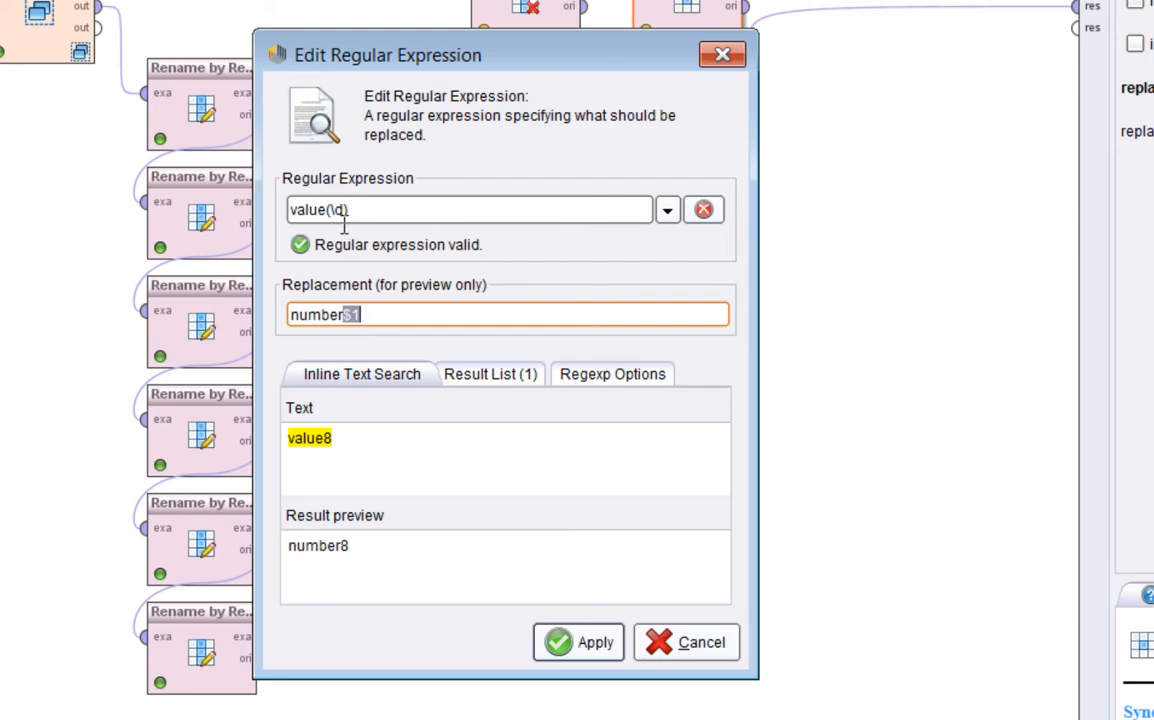
left_click(316, 440)
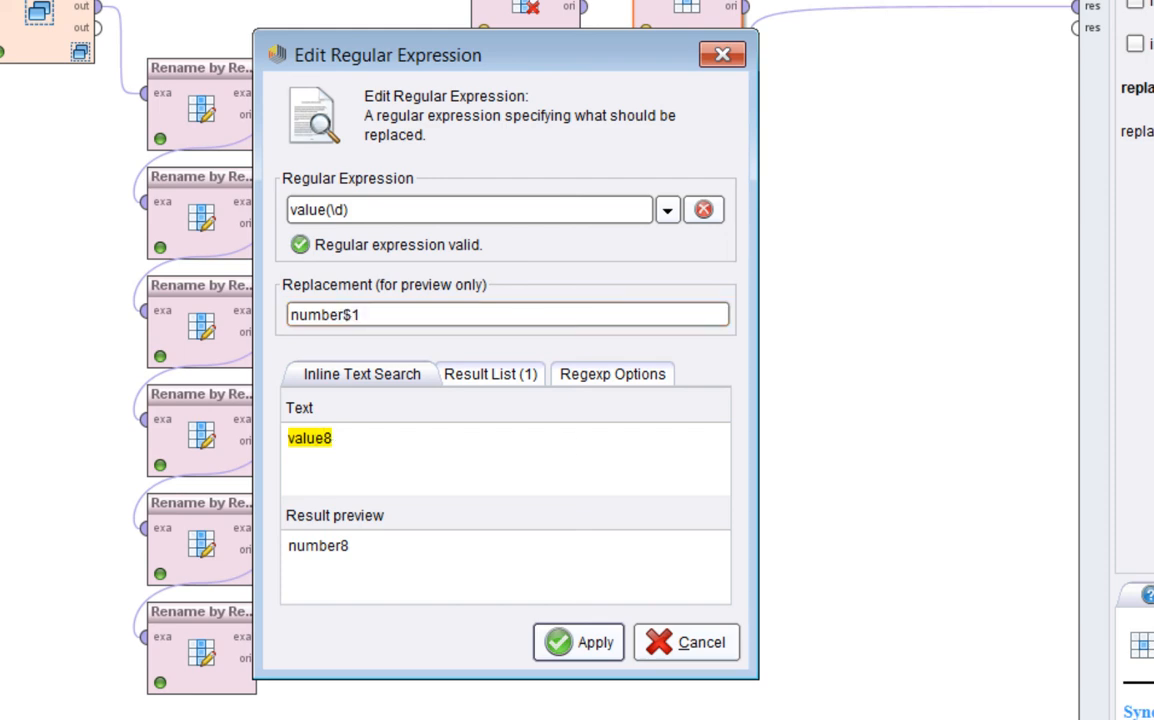
type("98.1")
key("BackSpace")
key("BackSpace")
key("BackSpace")
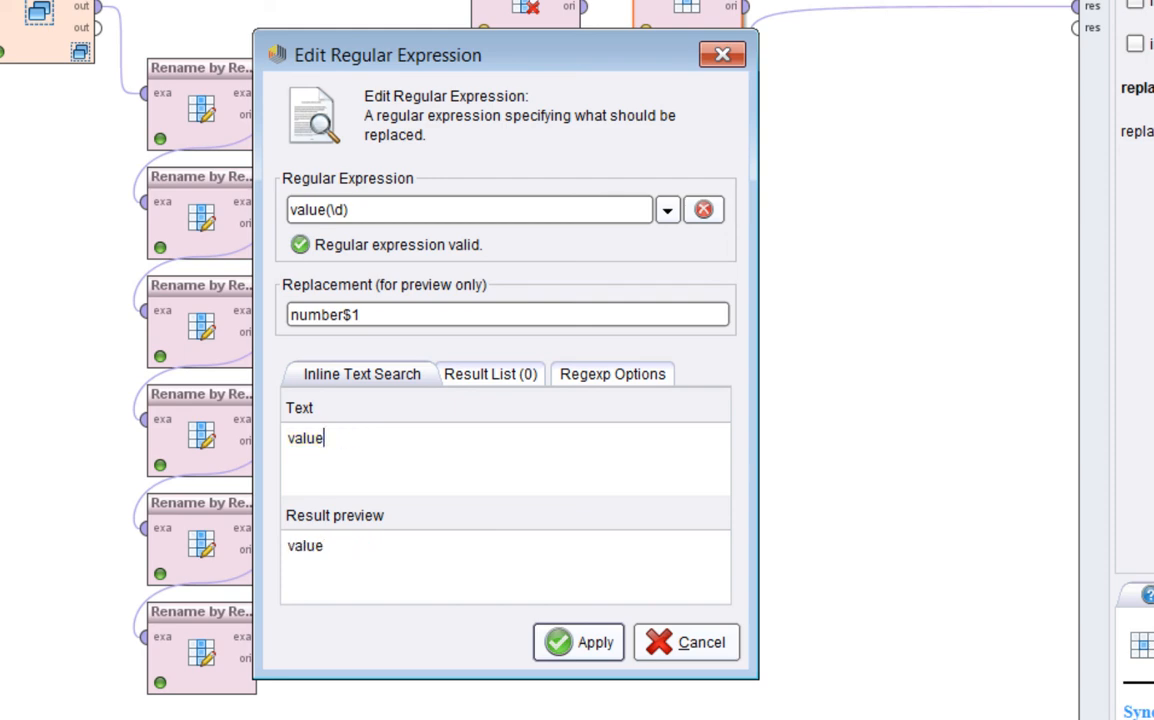
type("4")
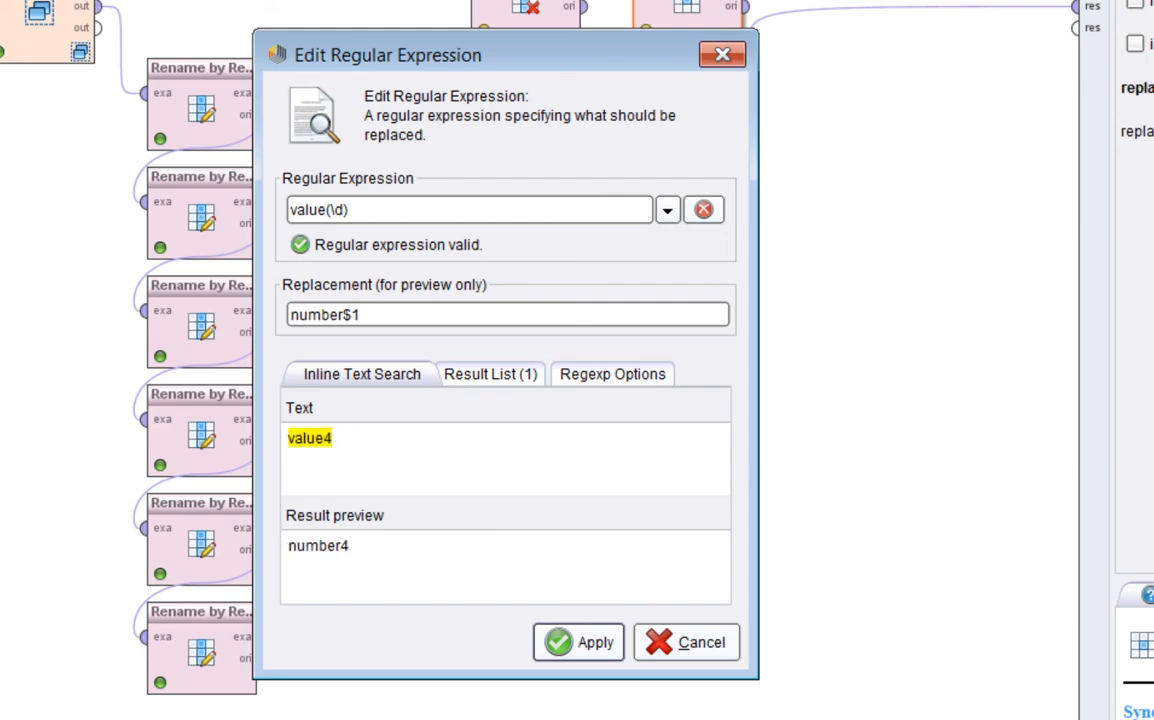
left_click(597, 643)
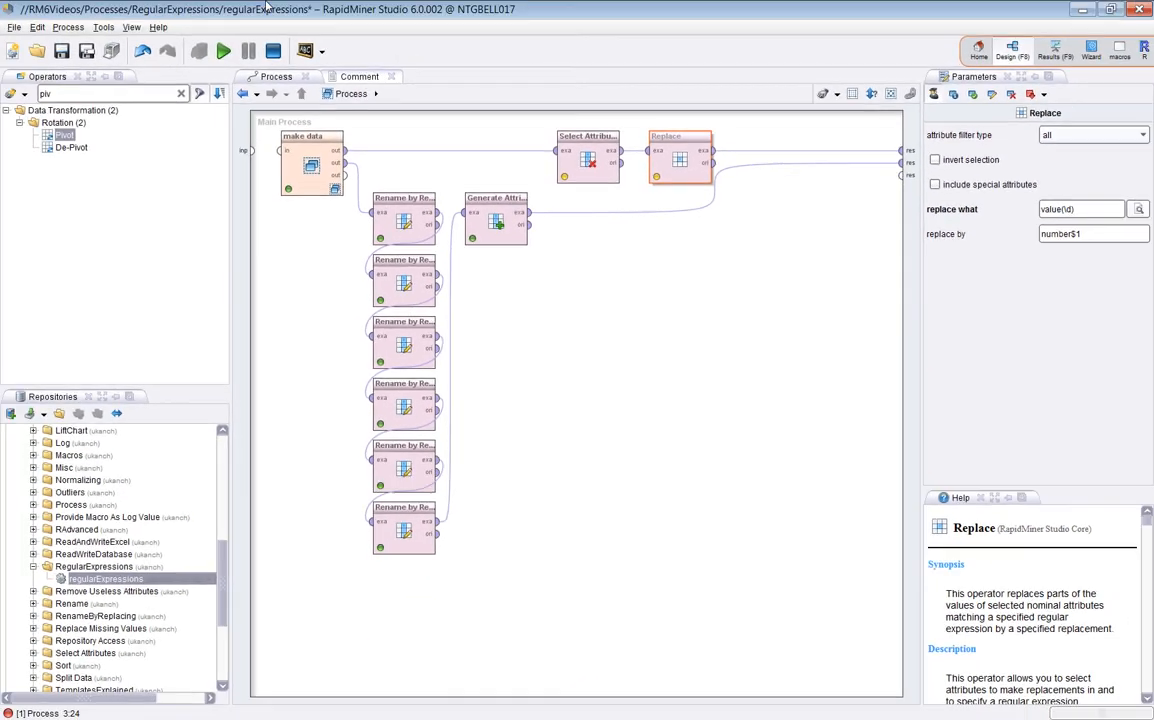
Run the process, check att1–att5 hold number0–number4 in ExampleSet (Replace), then return to Design
left_click(220, 50)
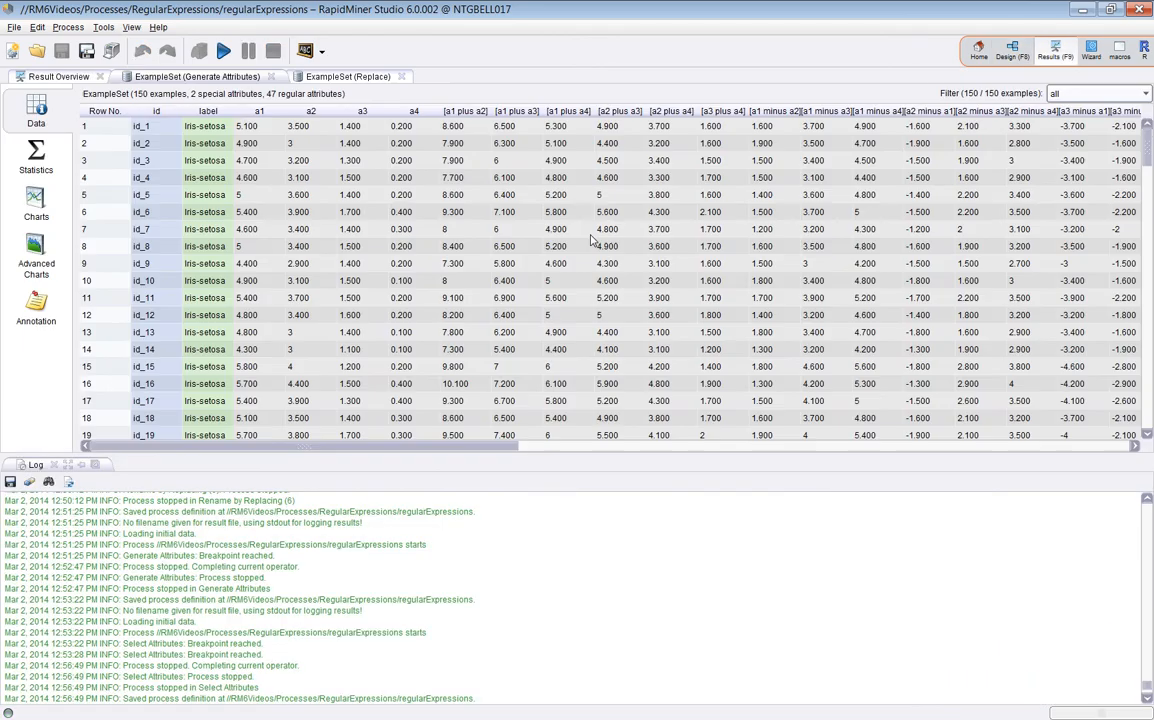
left_click(396, 76)
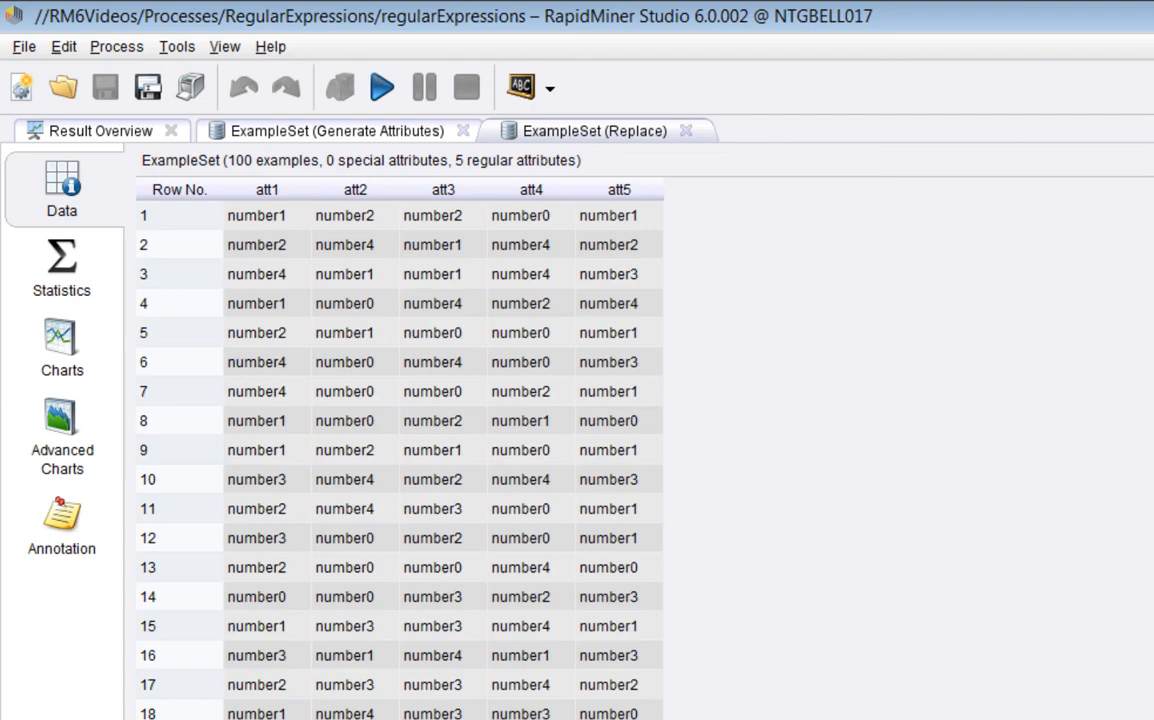
left_click(1036, 52)
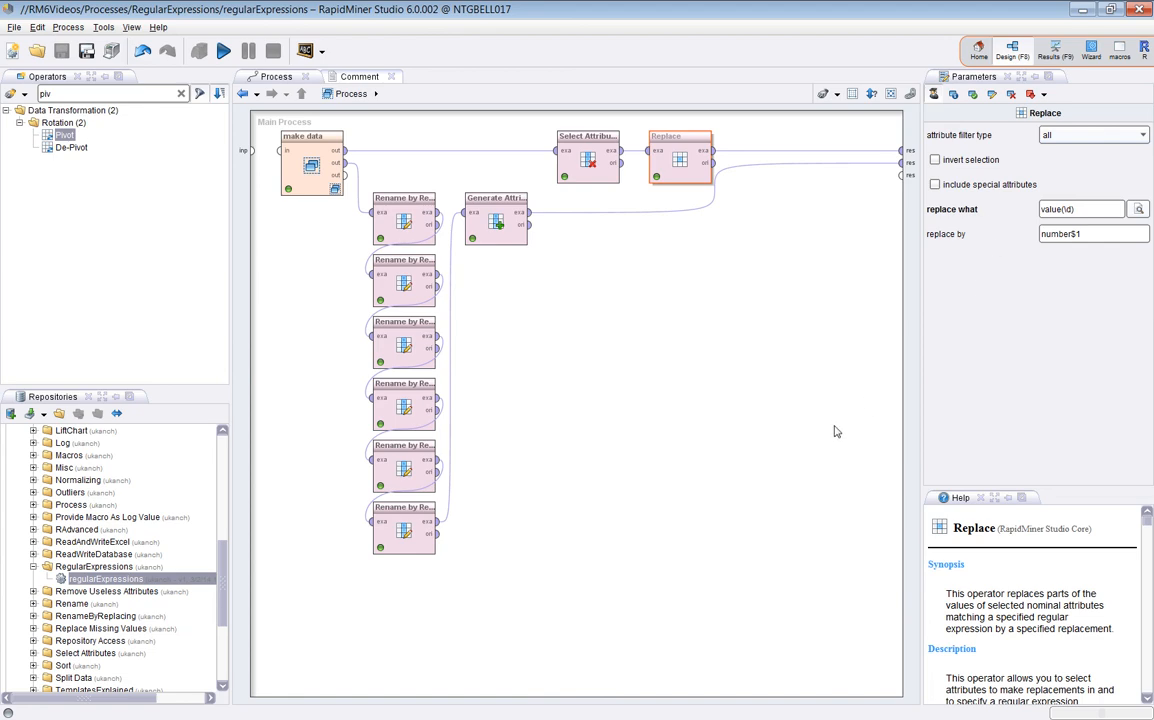
Select the Select Attributes operator to show its att.* regular_expression settings
left_click(586, 156)
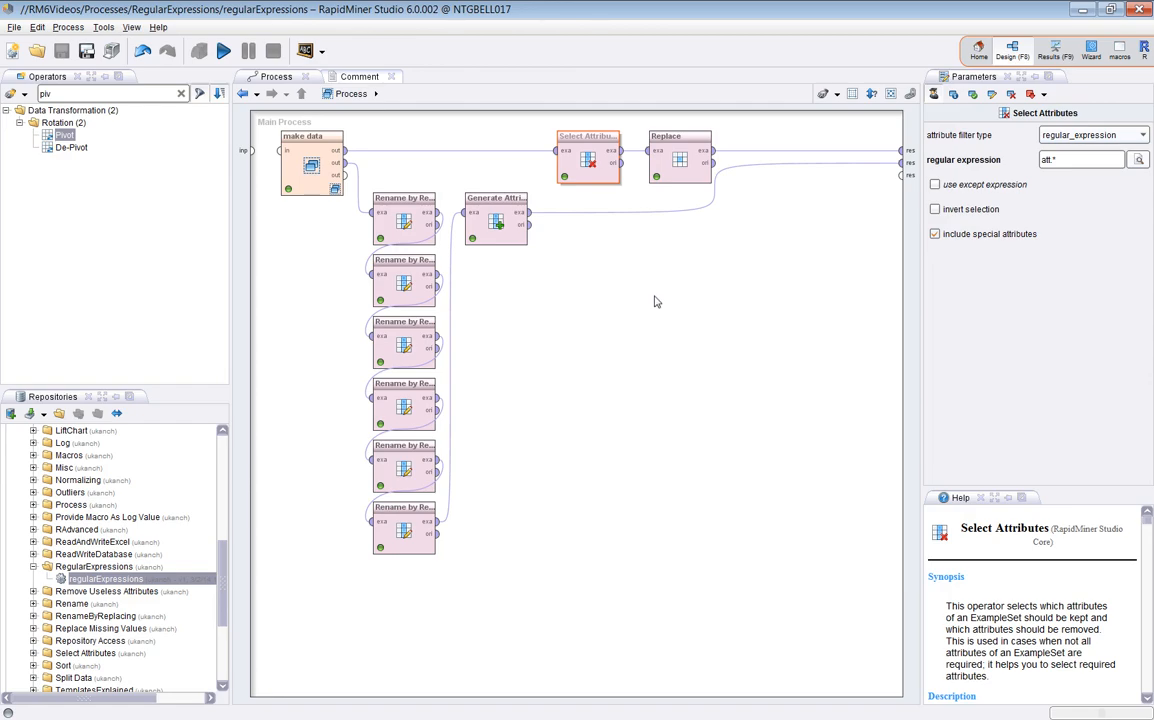
In the Select Attributes regex editor, try .*t.* and then .*b.*, which matches only label
left_click(1138, 159)
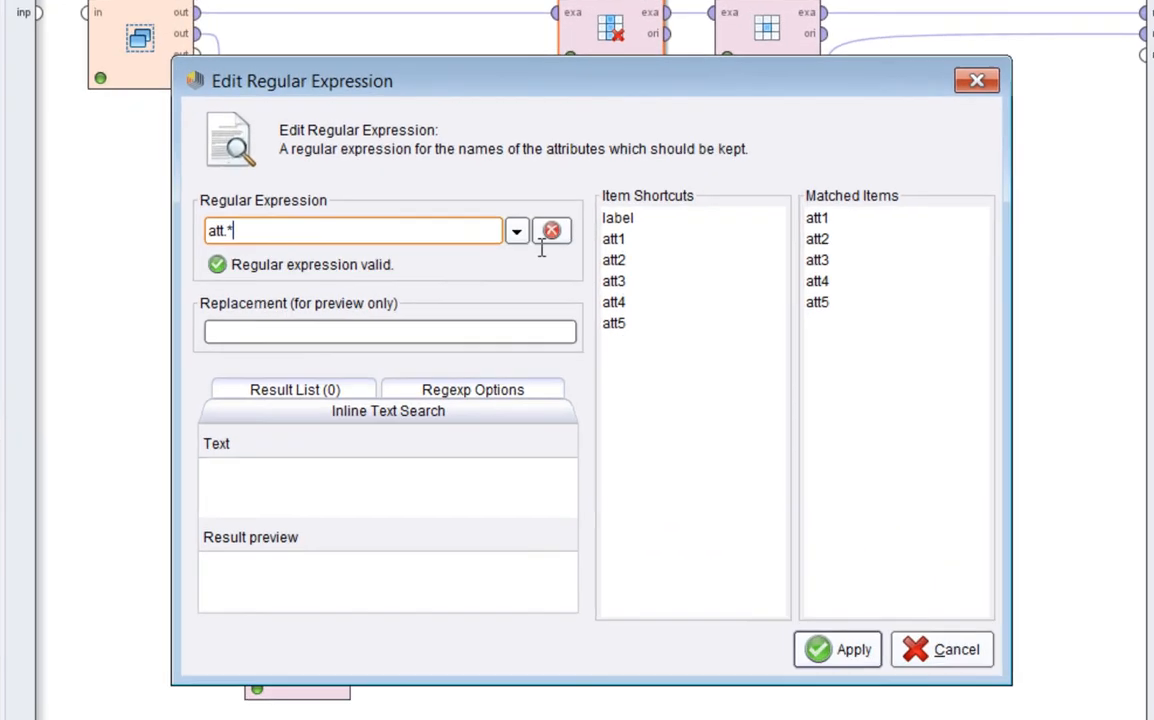
key("BackSpace")
key("BackSpace")
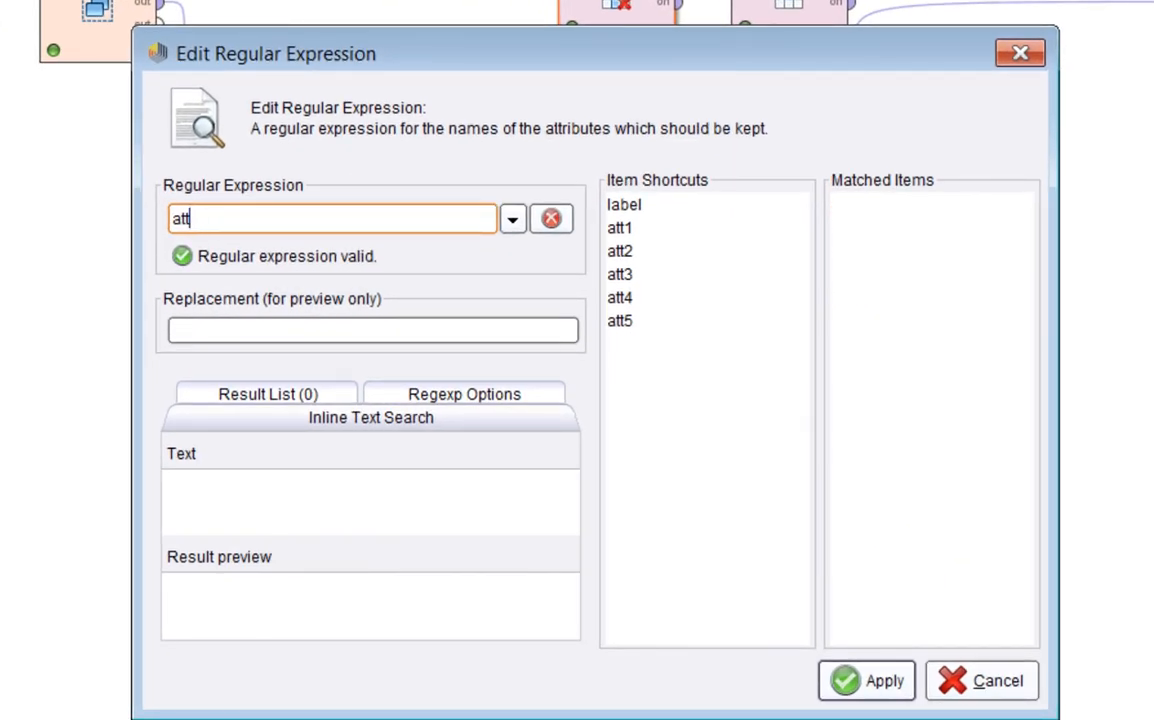
key("BackSpace")
key("BackSpace")
key("BackSpace")
type(".*t.*")
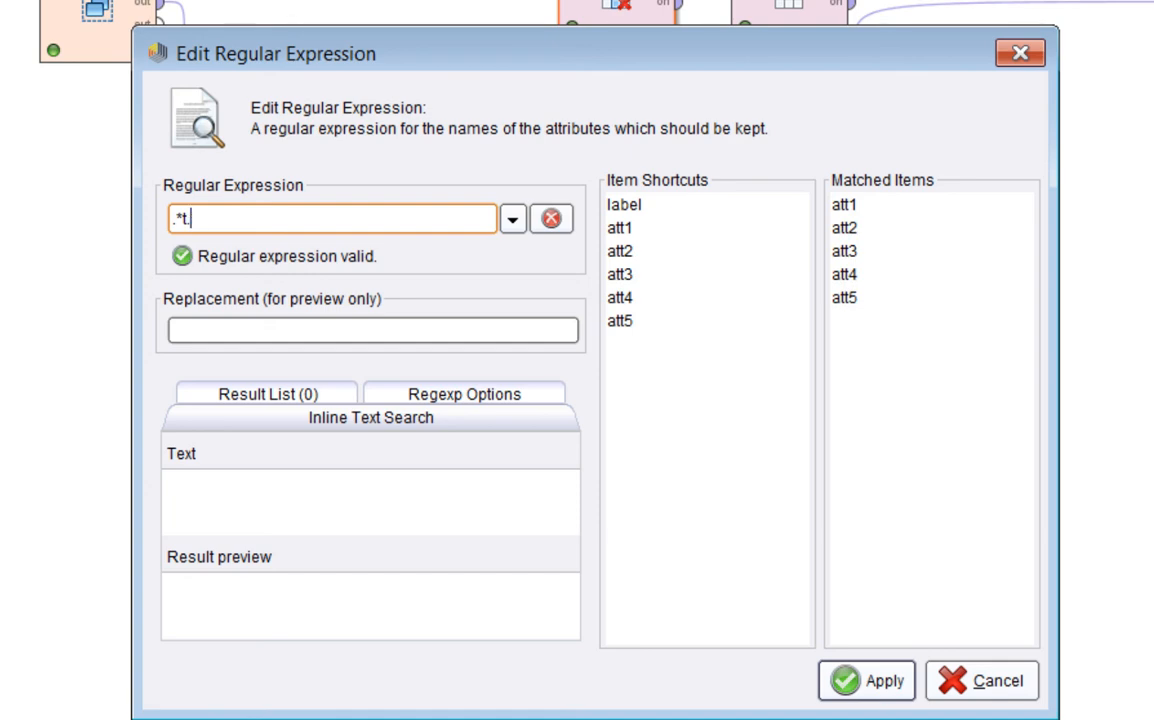
key("BackSpace")
key("BackSpace")
key("BackSpace")
key("BackSpace")
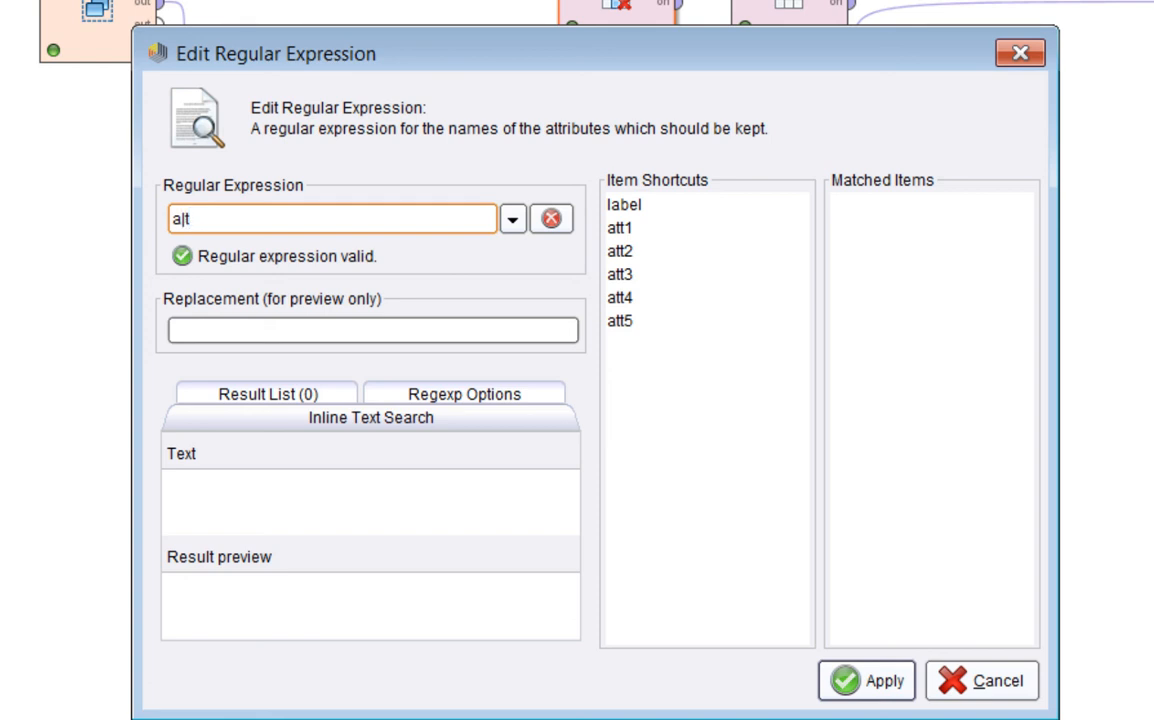
key("BackSpace")
type(".*b.*")
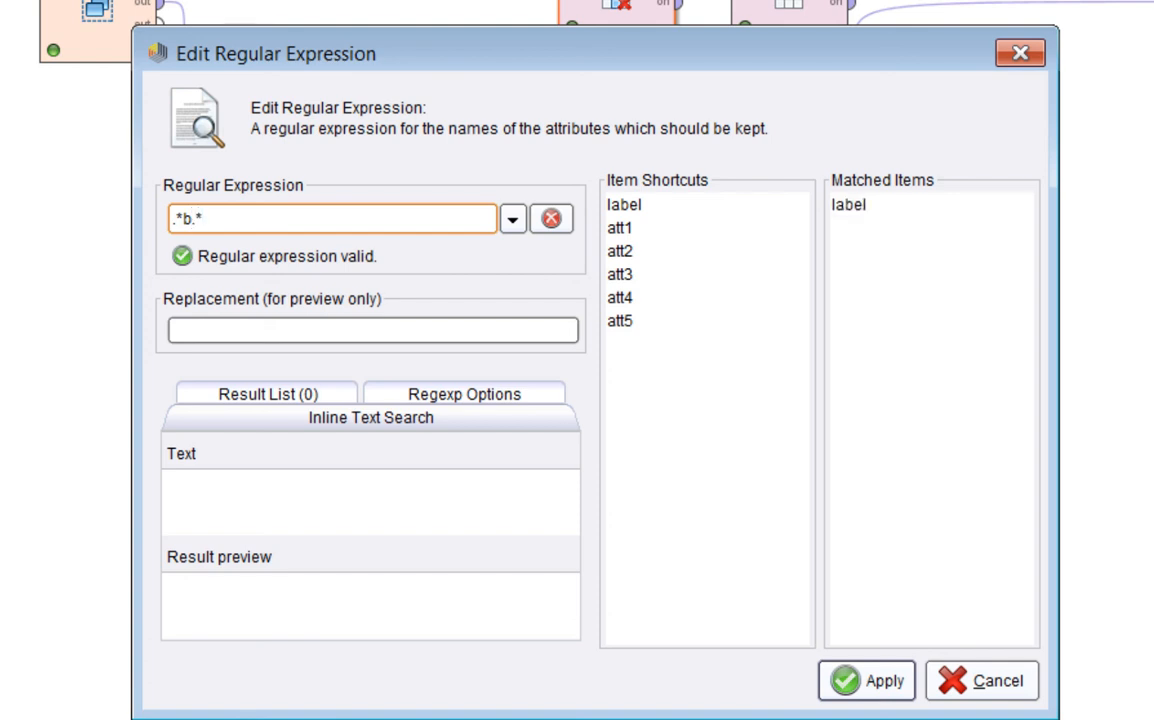